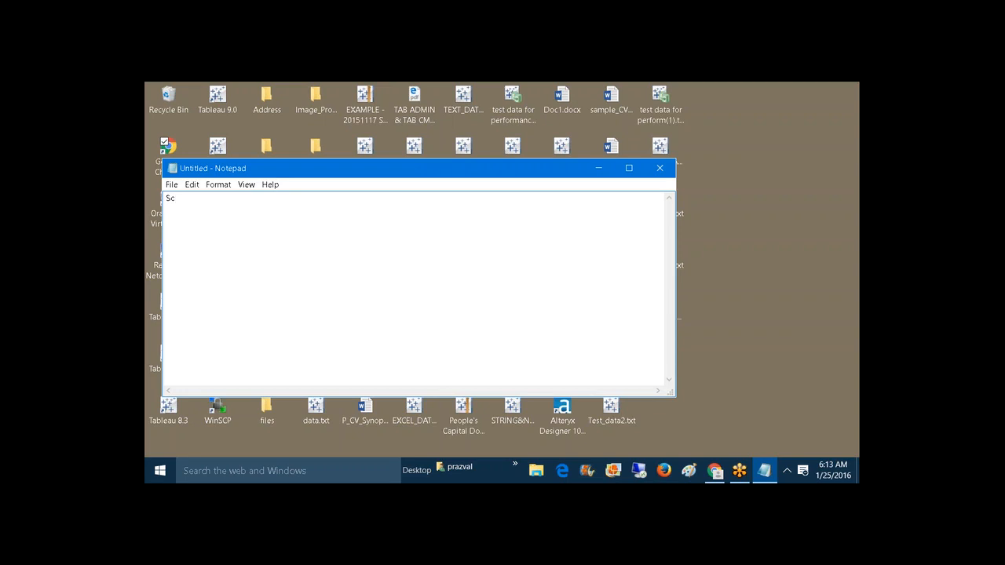
- Complete the note with the heading "Scenario:-" and the line "T.DESKTOP ENVIRONMENT", and minimize its window
type("enario:-")
key("Return")
type("T.DESKTOP ENVIRONMENT")
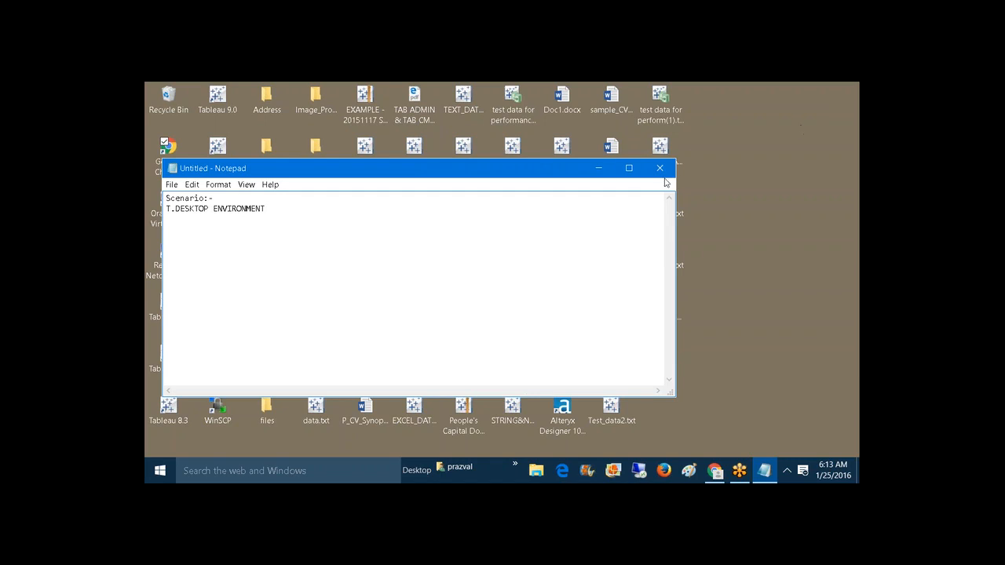
left_click(599, 169)
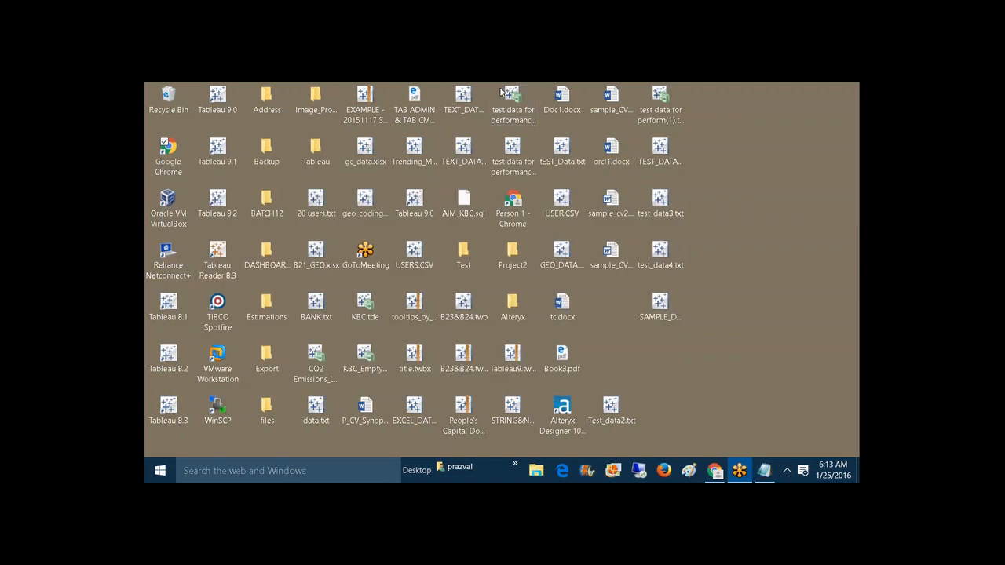
- Launch Tableau 8.3 and Tableau 9.1, and bring the Tableau 8.3 start page to the front
left_click(182, 412)
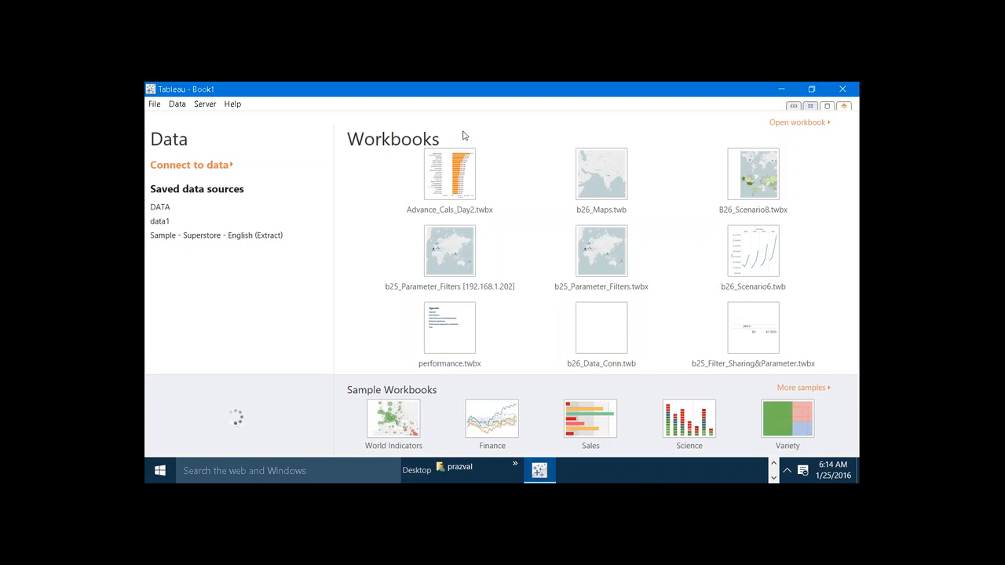
left_click(780, 90)
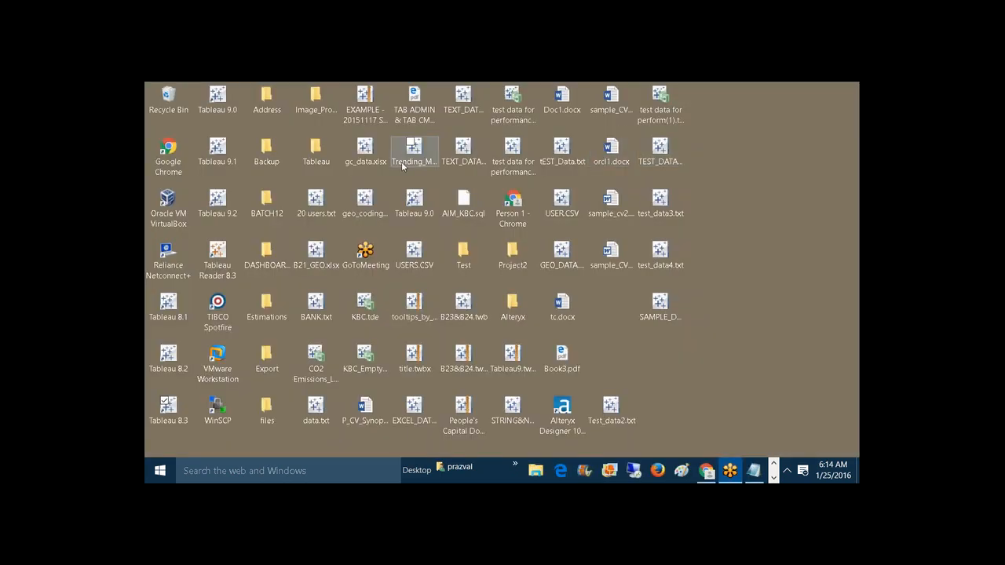
double_click(228, 148)
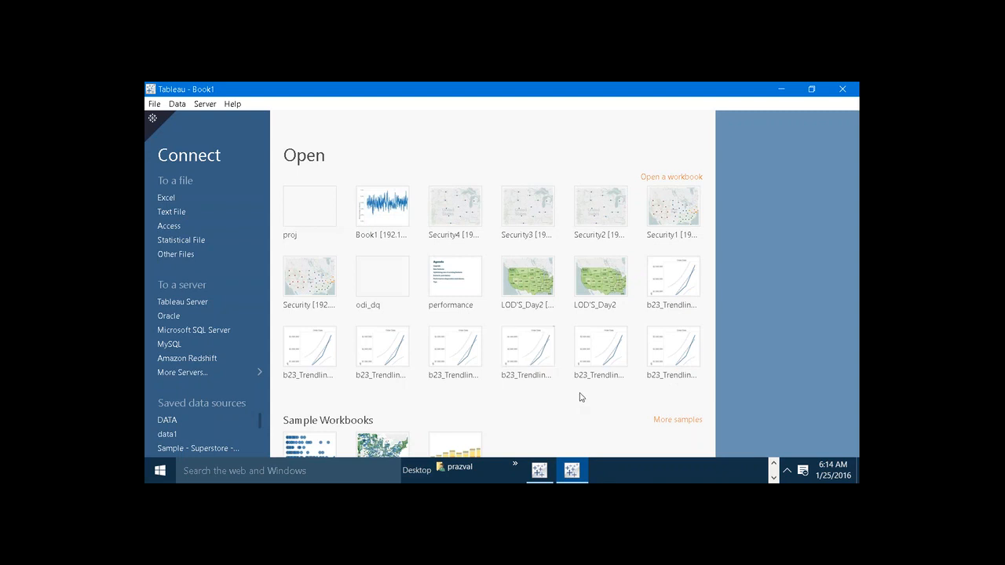
left_click(552, 465)
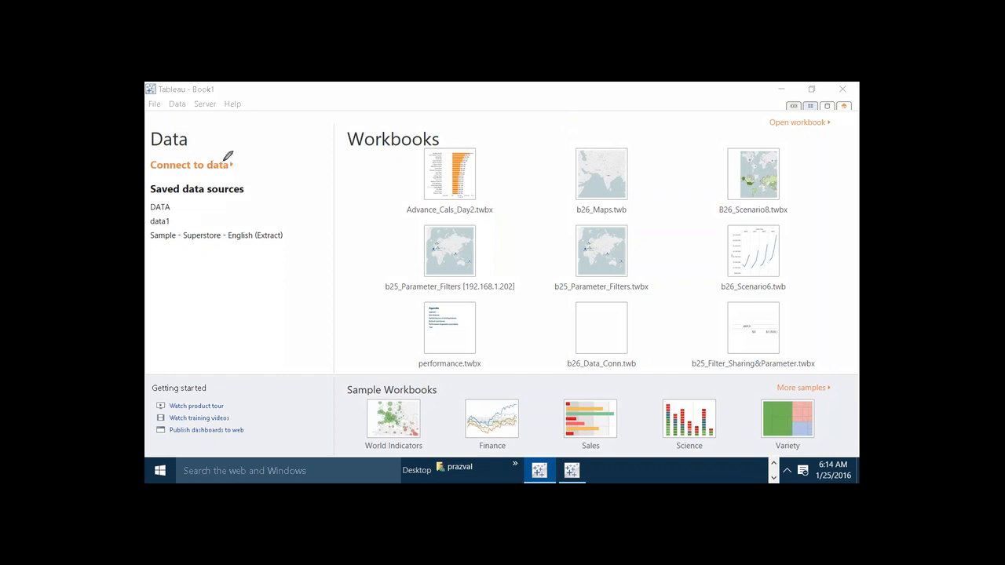
- Annotate the start page by circling the Data section marked 1 and the Workbooks section, and clear the drawings
mouse_move(252, 164)
left_mouse_down()
mouse_move(189, 135)
mouse_move(272, 224)
mouse_move(246, 146)
left_mouse_up()
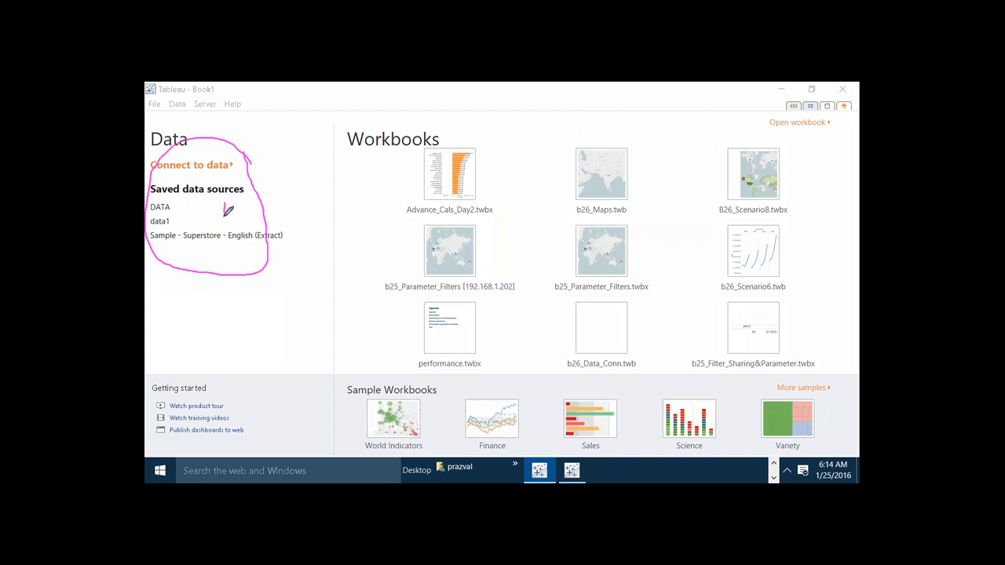
left_click_drag(223, 222, 224, 204)
mouse_move(516, 211)
left_mouse_down()
mouse_move(484, 153)
mouse_move(338, 120)
mouse_move(386, 224)
mouse_move(518, 195)
left_mouse_up()
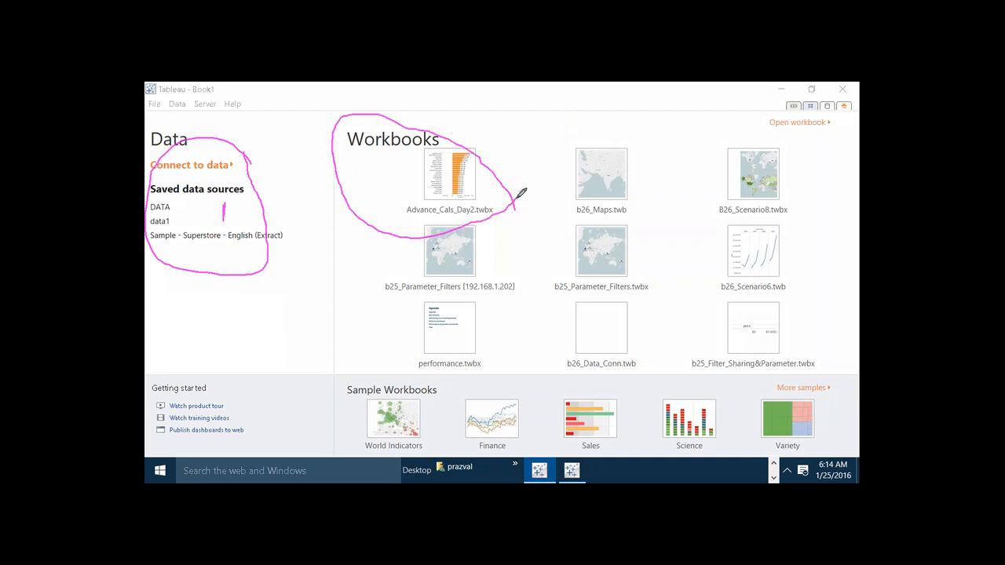
left_click_drag(393, 190, 419, 195)
left_click_drag(385, 154, 396, 148)
key("Escape")
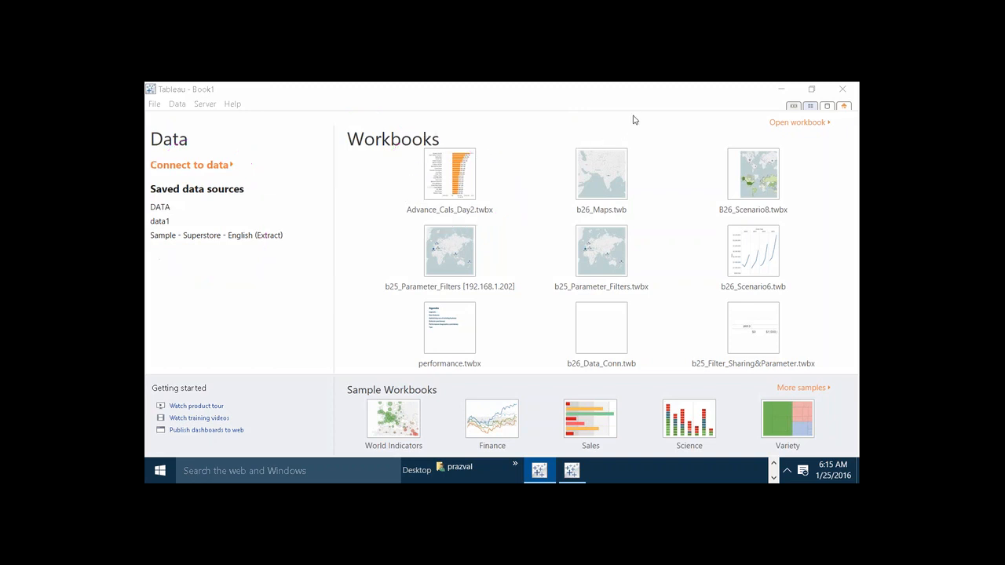
- Switch to Tableau 9.1, circle the Connect area marked 1 and the Open area, and clear the drawings
left_click(580, 479)
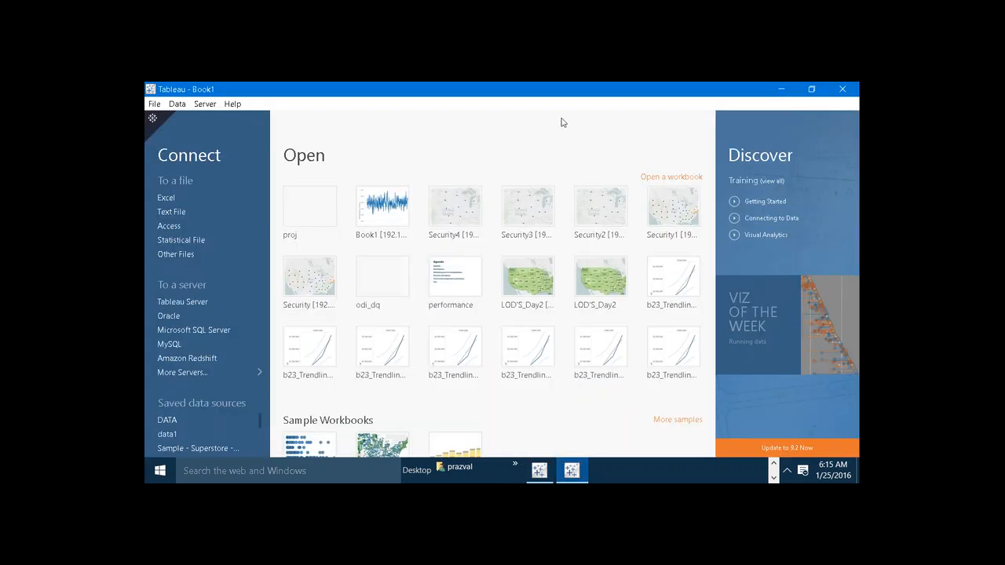
key("ctrl+2")
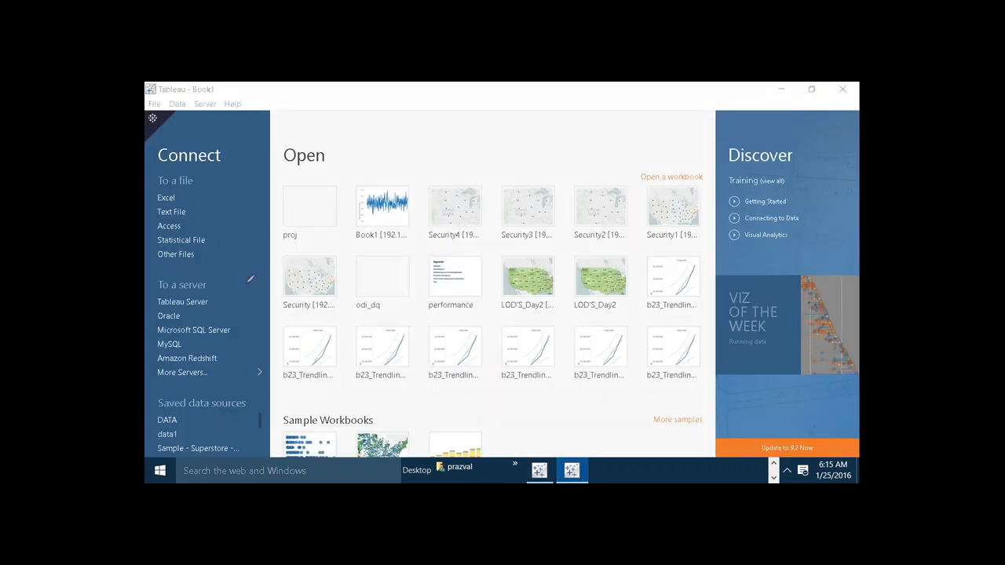
mouse_move(254, 305)
left_mouse_down()
mouse_move(252, 210)
mouse_move(208, 137)
mouse_move(153, 178)
mouse_move(163, 353)
mouse_move(198, 356)
mouse_move(253, 305)
left_mouse_up()
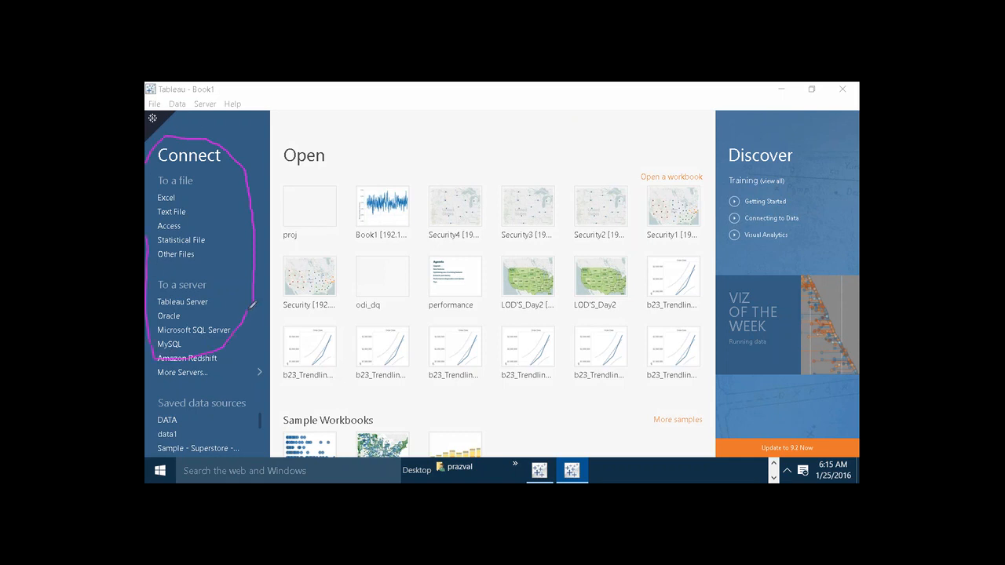
left_click_drag(223, 266, 223, 253)
mouse_move(410, 185)
left_mouse_down()
mouse_move(336, 129)
mouse_move(348, 332)
mouse_move(429, 342)
mouse_move(431, 209)
mouse_move(407, 178)
mouse_move(382, 209)
left_mouse_up()
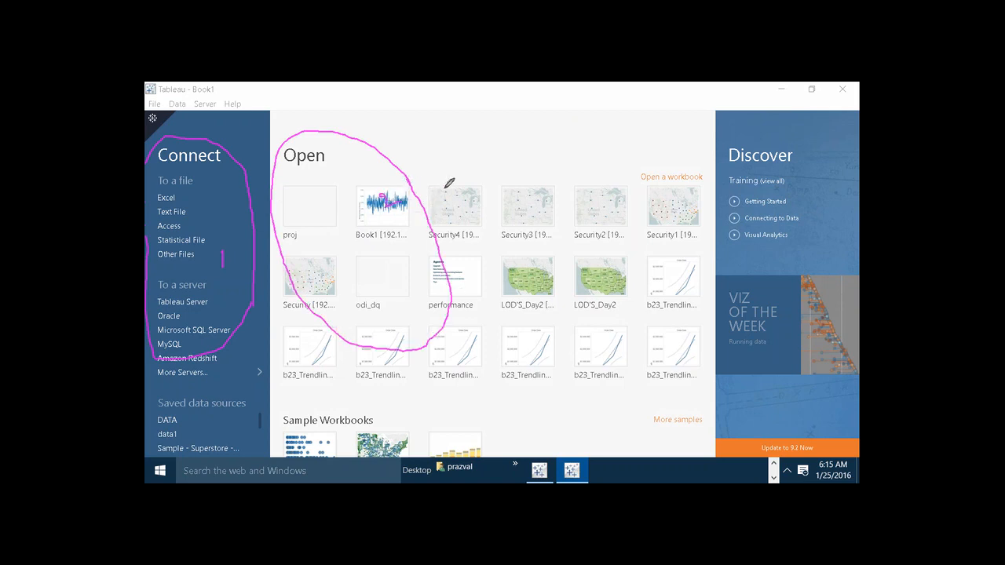
left_click(634, 117)
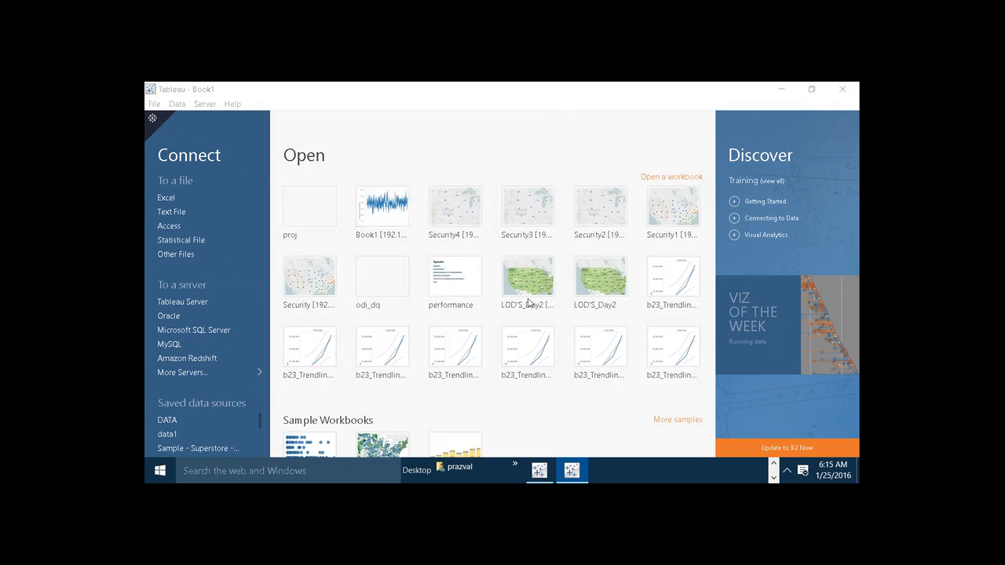
- Try to open a recent b23_Trendlin... workbook, and open the saved Sample - Superstore - English (Extract) data source in Tableau 8.3
left_click(318, 358)
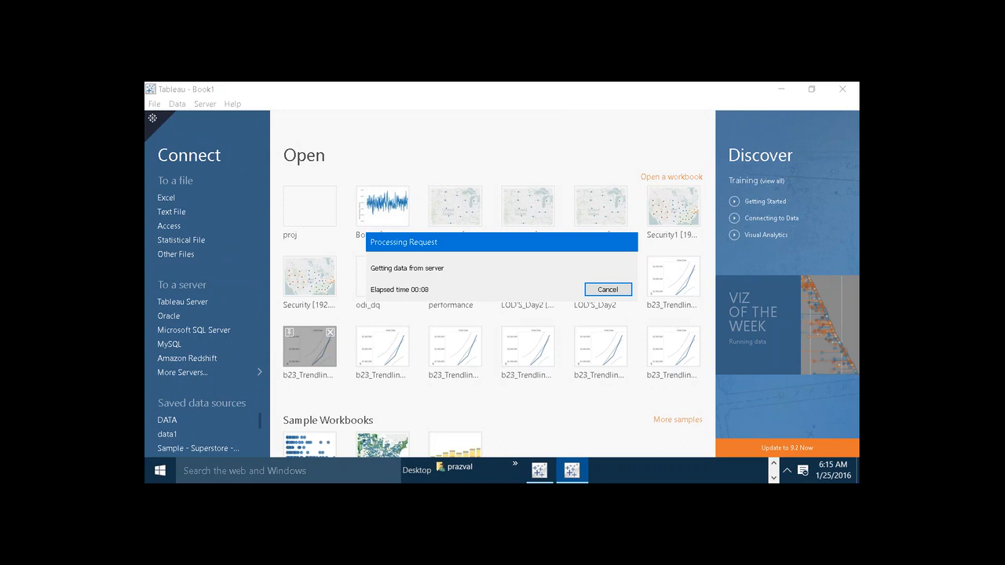
left_click(539, 470)
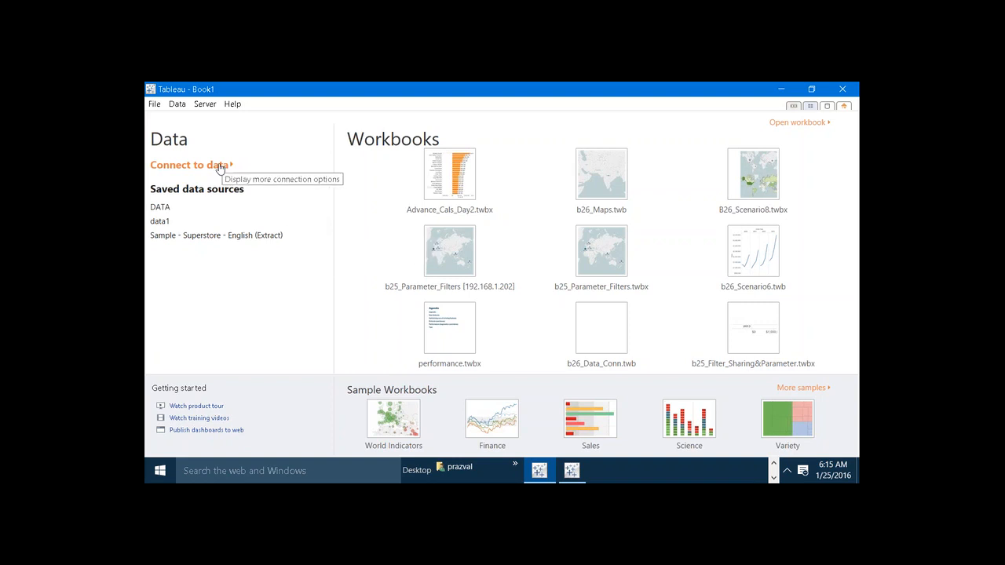
left_click(225, 239)
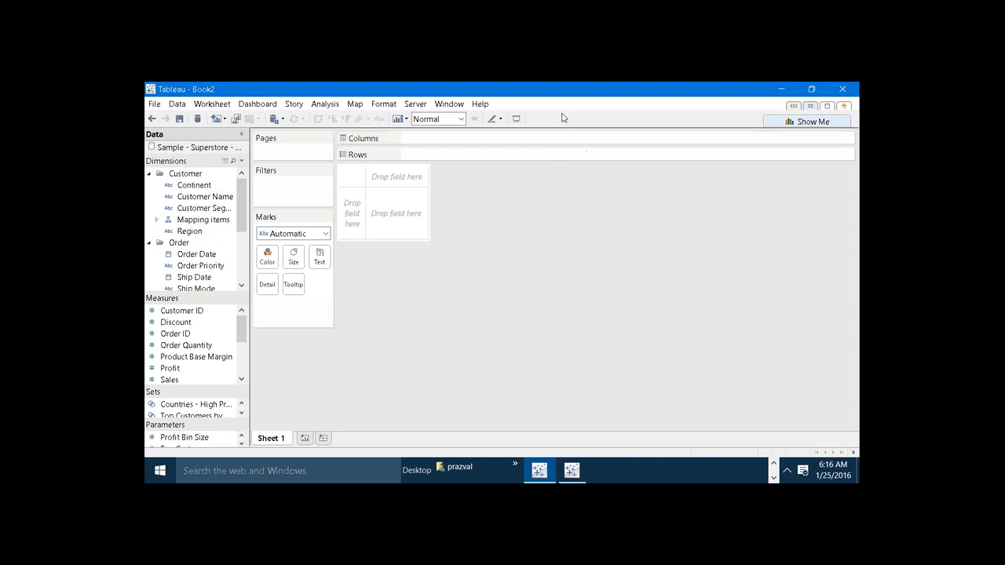
- Circle the Data heading, tick Dimensions and Measures, circle Sets and Parameters, and clear the annotations
key("ctrl+2")
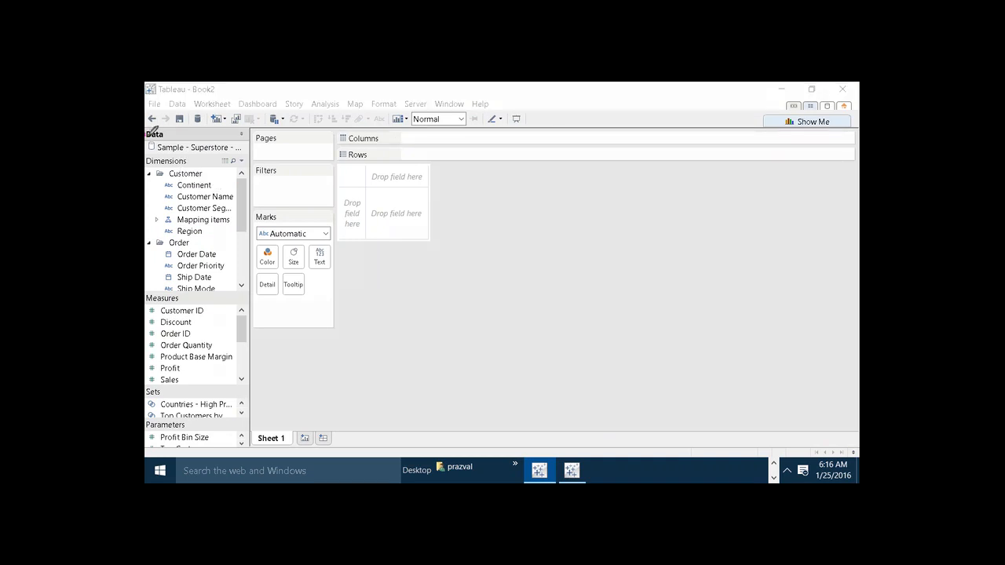
mouse_move(150, 133)
left_mouse_down()
mouse_move(168, 135)
mouse_move(164, 126)
mouse_move(149, 127)
mouse_move(183, 154)
left_mouse_up()
left_click_drag(185, 300, 195, 291)
mouse_move(183, 385)
left_mouse_down()
mouse_move(148, 382)
mouse_move(153, 430)
mouse_move(178, 432)
mouse_move(186, 380)
left_mouse_up()
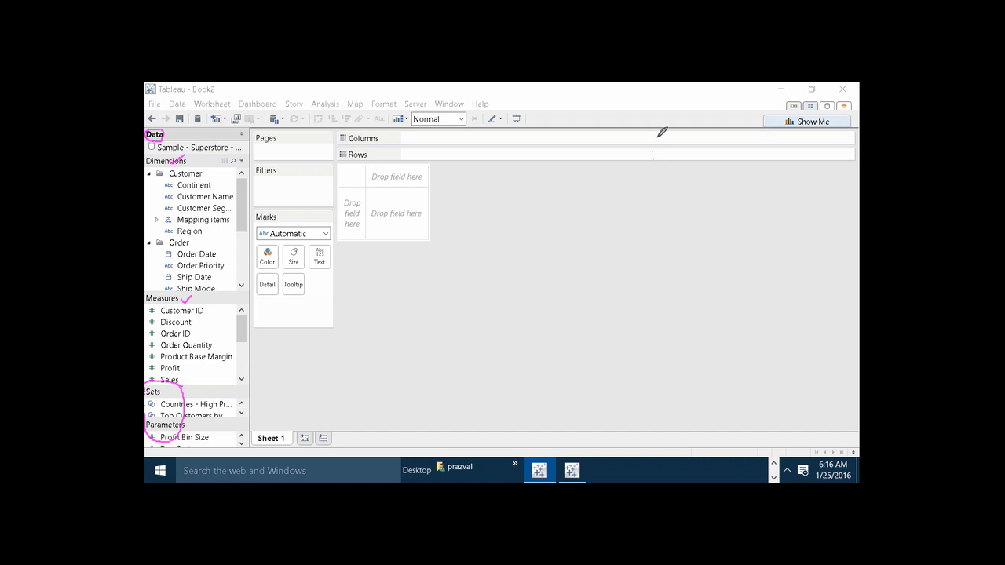
key("Escape")
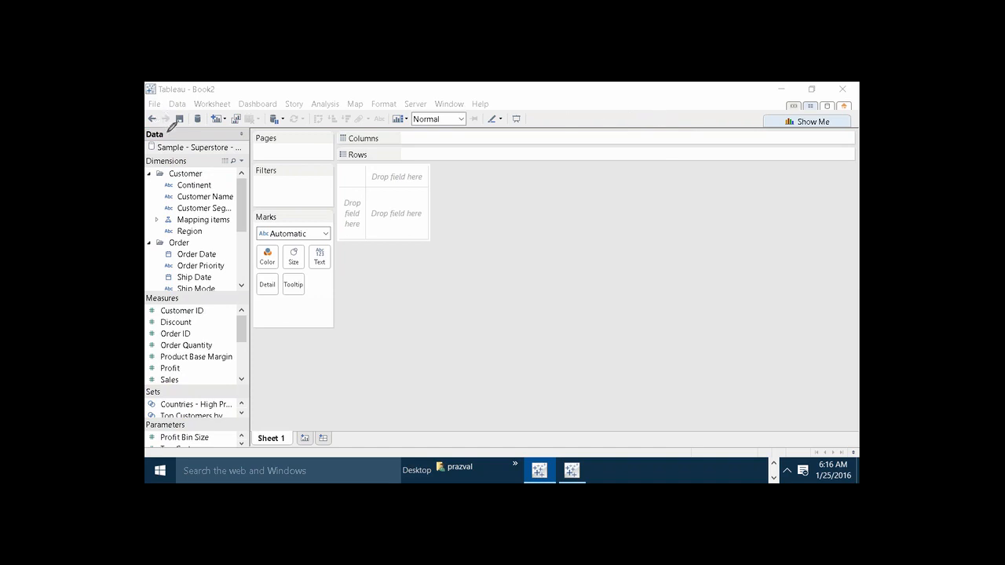
- Circle the Data heading, outline the whole workspace with a handwritten workspace label, and clear the annotations
mouse_move(166, 132)
left_mouse_down()
mouse_move(151, 146)
mouse_move(169, 134)
left_mouse_up()
mouse_move(147, 299)
left_mouse_down()
mouse_move(146, 416)
mouse_move(201, 460)
mouse_move(371, 460)
mouse_move(489, 445)
mouse_move(691, 453)
left_mouse_up()
mouse_move(785, 455)
left_mouse_down()
mouse_move(835, 343)
mouse_move(814, 162)
mouse_move(732, 102)
mouse_move(531, 110)
left_mouse_up()
mouse_move(512, 100)
left_mouse_down()
mouse_move(451, 88)
mouse_move(146, 86)
left_mouse_up()
mouse_move(498, 237)
left_mouse_down()
mouse_move(497, 264)
mouse_move(513, 231)
mouse_move(554, 229)
mouse_move(574, 202)
mouse_move(604, 233)
mouse_move(624, 220)
mouse_move(639, 224)
left_mouse_up()
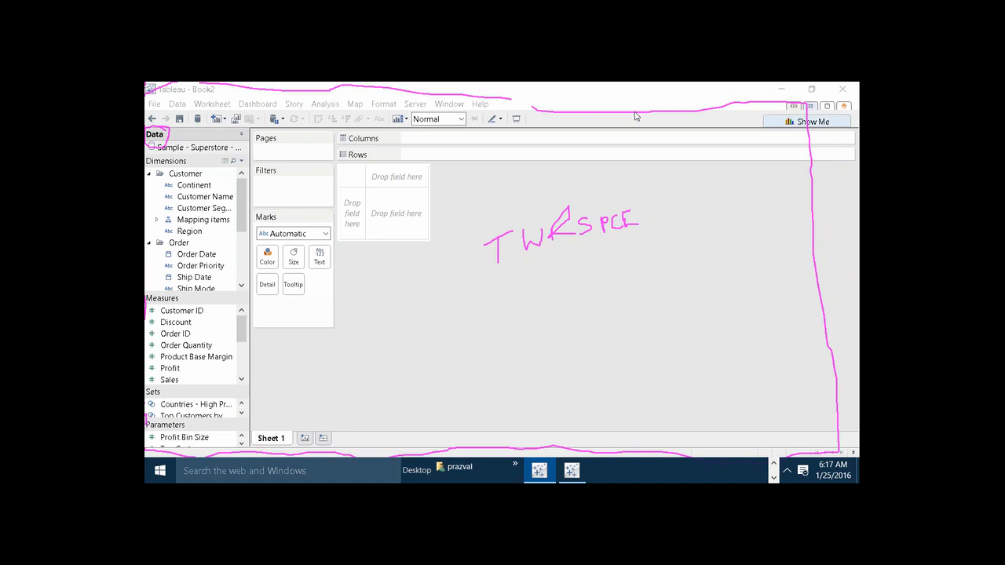
key("Escape")
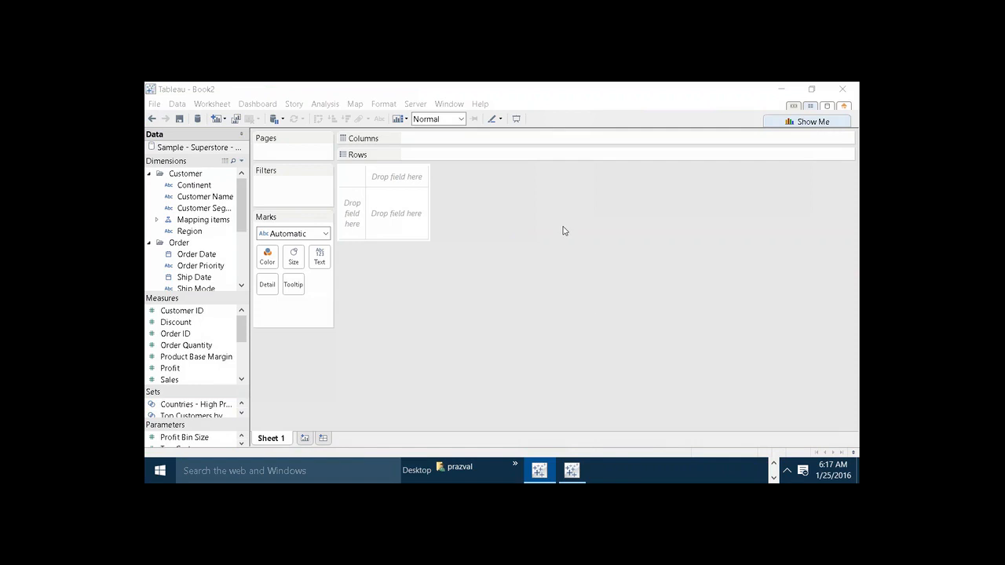
- Switch to Tableau 9.1, cancel the Tableau Server sign-in, and open the saved Sample - Superstore data source
left_click(564, 469)
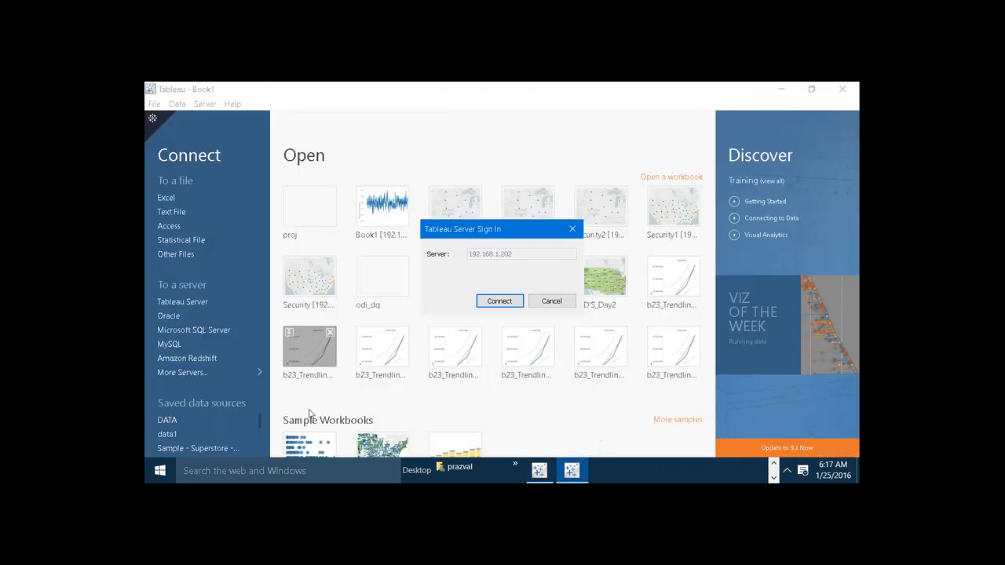
left_click(217, 446)
left_click(551, 301)
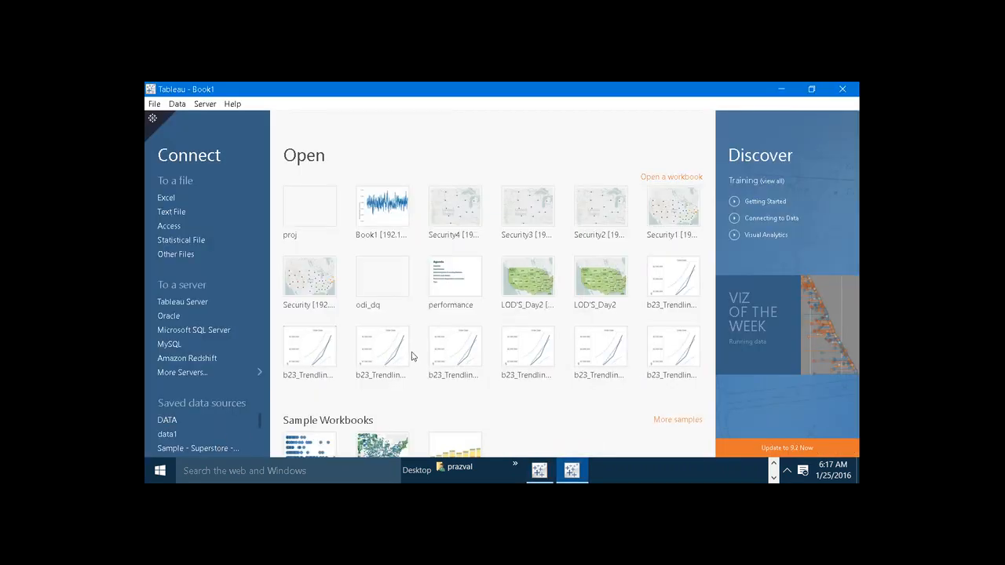
left_click(216, 448)
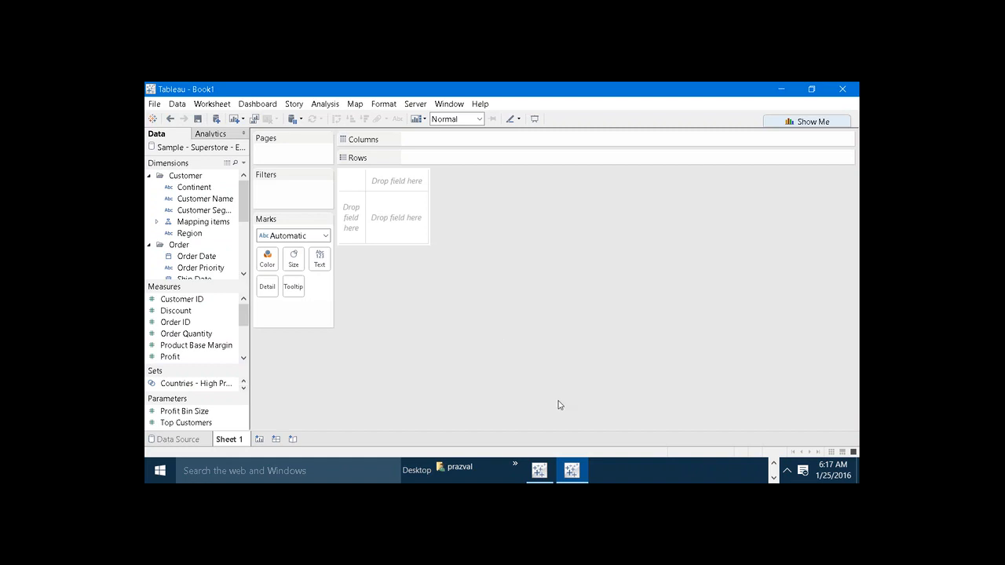
- Switch back to Tableau 8.3, circle the entire Data pane and mark it with the number 1
left_click(549, 468)
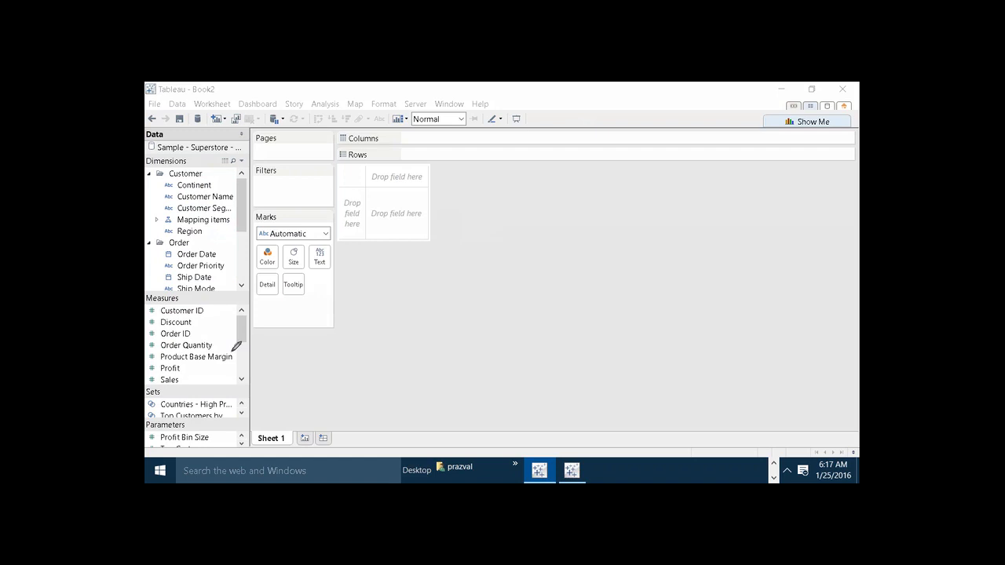
mouse_move(191, 425)
left_mouse_down()
mouse_move(249, 281)
mouse_move(208, 127)
mouse_move(171, 126)
mouse_move(147, 160)
left_mouse_up()
mouse_move(150, 330)
left_mouse_down()
mouse_move(169, 428)
mouse_move(205, 428)
left_mouse_up()
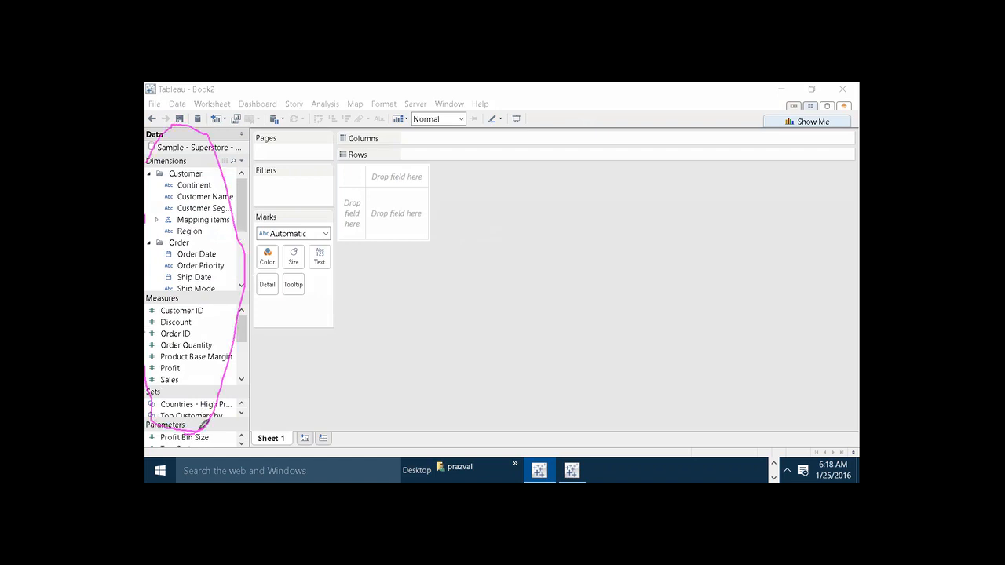
left_click_drag(216, 238, 219, 257)
- Sketch axes labelled ROWS and COL beside the text DL, circle the Columns and Rows shelves, and clear the annotations
left_click_drag(567, 206, 583, 223)
mouse_move(666, 195)
left_mouse_down()
mouse_move(667, 253)
mouse_move(727, 249)
left_mouse_up()
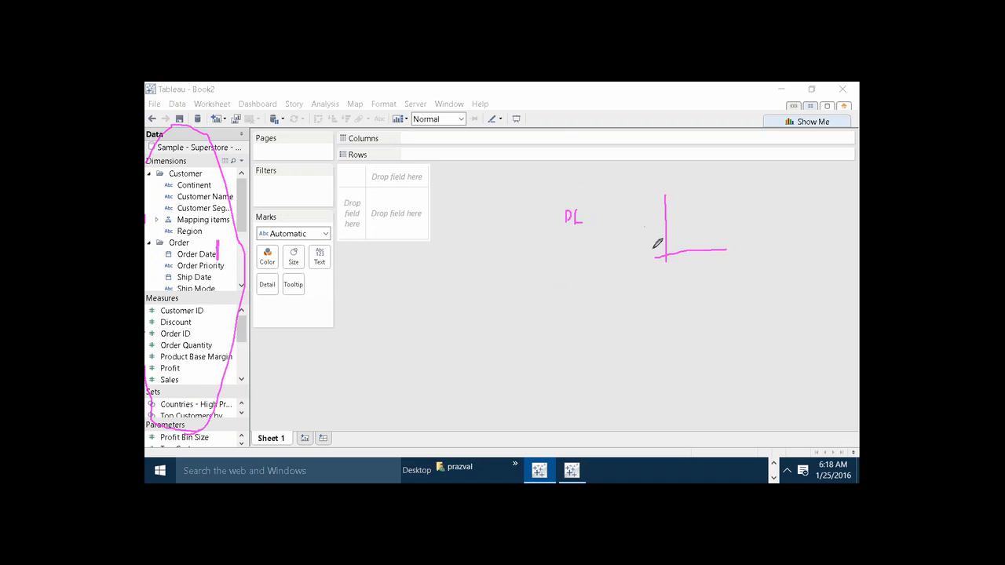
mouse_move(636, 232)
left_mouse_down()
mouse_move(668, 225)
mouse_move(665, 238)
mouse_move(702, 265)
left_mouse_up()
mouse_move(393, 135)
left_mouse_down()
mouse_move(362, 122)
mouse_move(360, 161)
mouse_move(385, 143)
left_mouse_up()
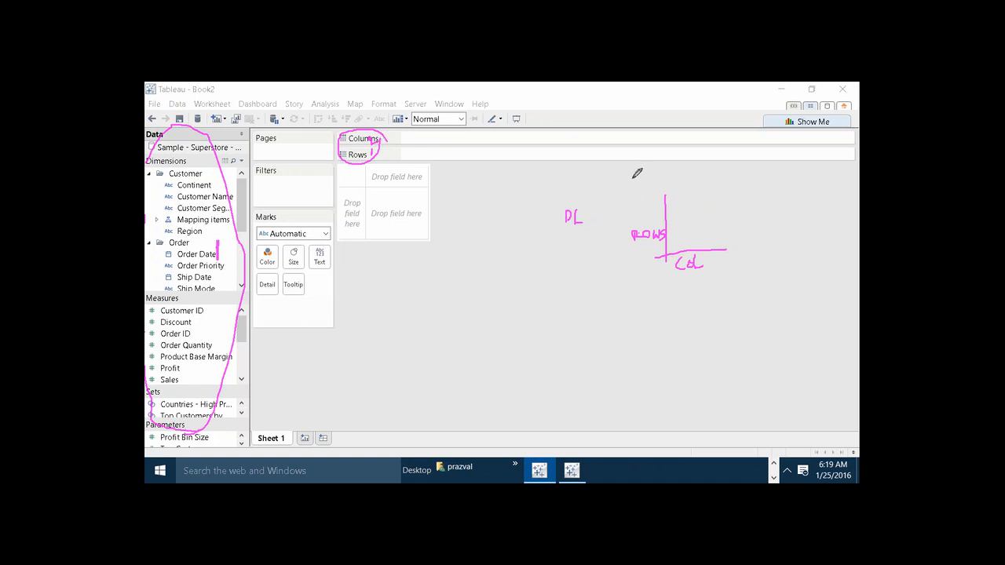
key("Escape")
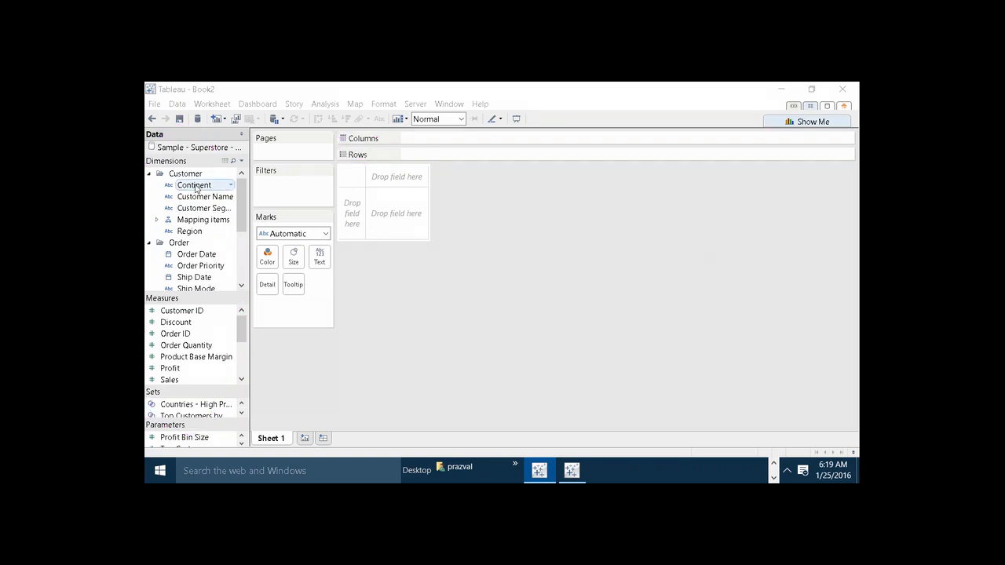
- Build a bar chart with Continent on Columns and Profit on Rows, and select the Profit axis
left_click_drag(196, 189, 456, 144)
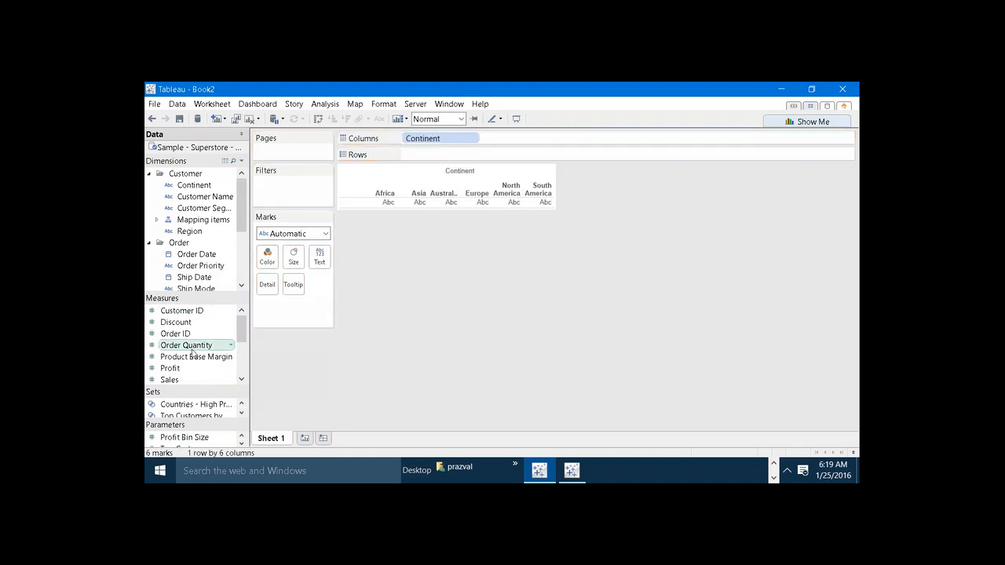
left_click_drag(233, 369, 440, 155)
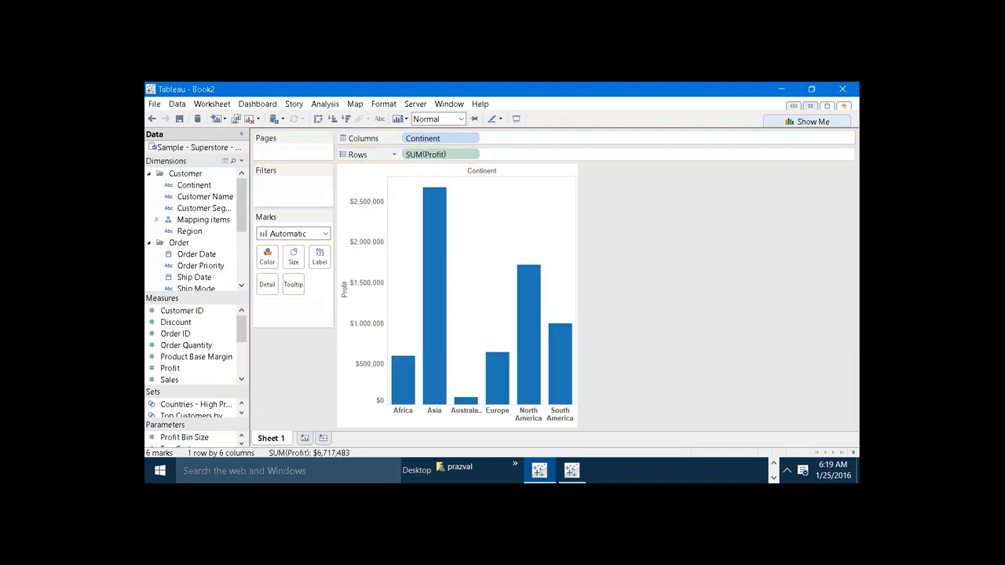
left_click(369, 273)
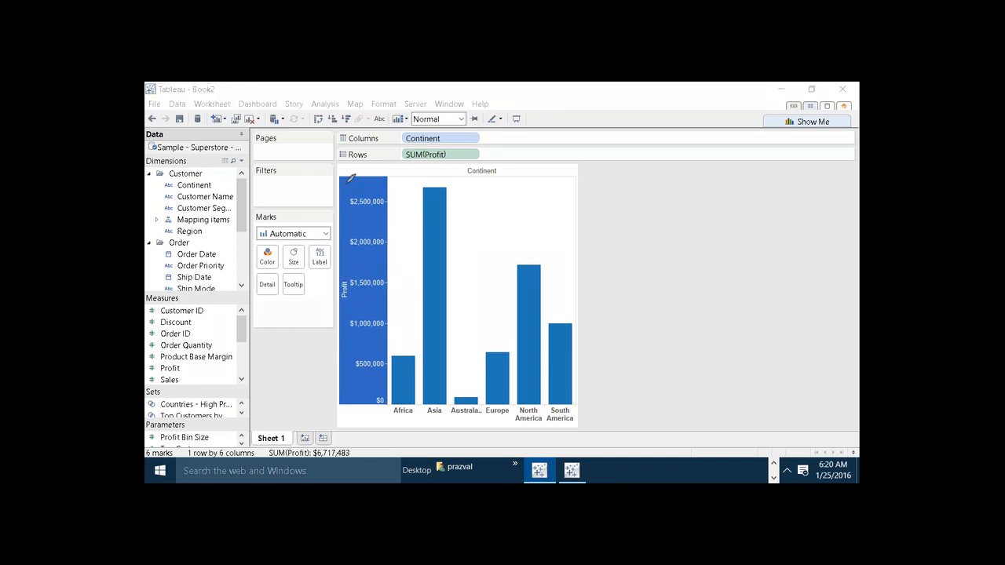
- Circle the Data pane marked with a 1, and open a new blank Notepad window
mouse_move(207, 145)
left_mouse_down()
mouse_move(197, 384)
mouse_move(223, 193)
mouse_move(206, 134)
left_mouse_up()
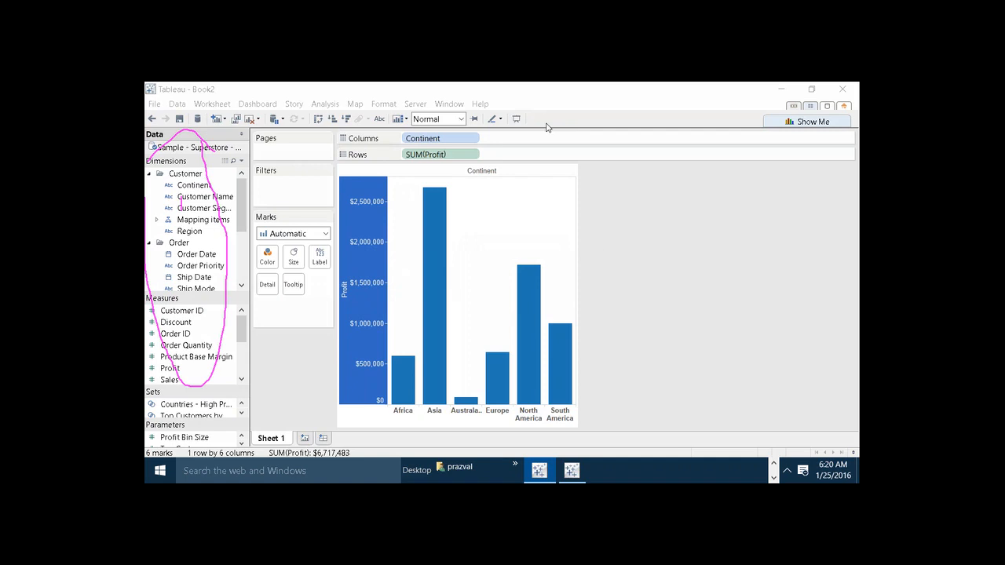
key("super+r")
key("Return")
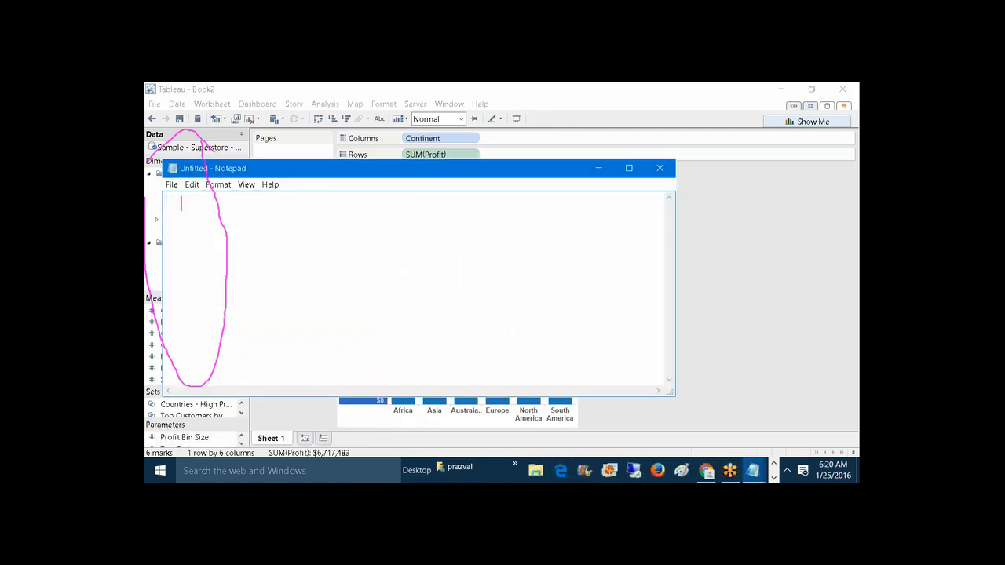
- Write the heading SHELVES with a numbered list below it: 1)COLUMNS SHELF, 2)ROWS SHELF, 3)FILTERS SHELF and 4)PAGES SHELF
type("SHELVES")
key("Return")
type("1)COLUMNS SHELF")
key("Return")
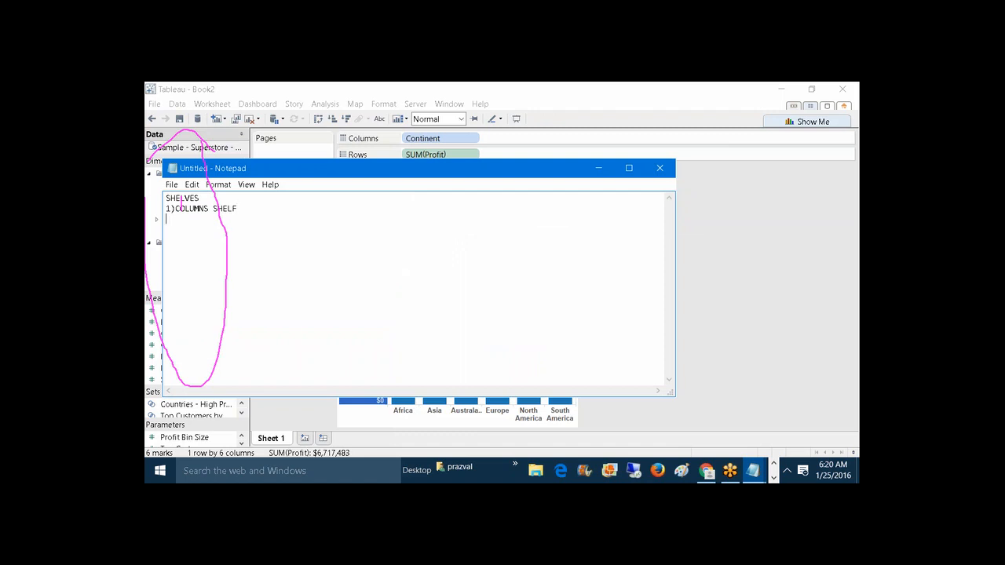
type("2)ROWS SHELF")
key("Return")
type("3)FILTERS")
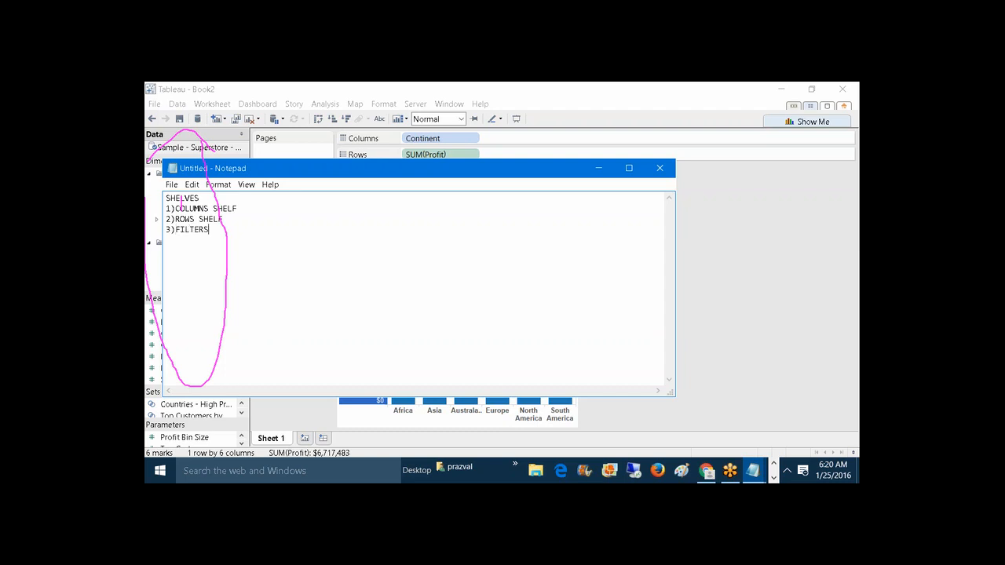
type(" SHELF")
key("Return")
type("4)PAGES SHELF")
- Move the Notepad window clear of the Data pane, highlight the columns, rows and filters shelf lines, and minimize the window
left_click_drag(531, 169, 684, 189)
mouse_move(414, 236)
left_click_drag(414, 238, 318, 238)
left_click_drag(388, 248, 319, 228)
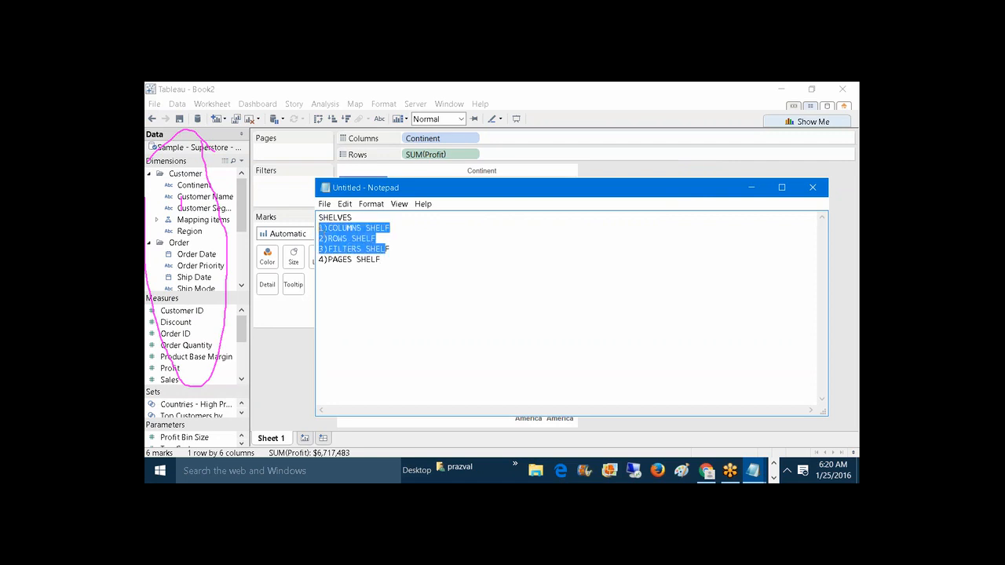
left_click(750, 188)
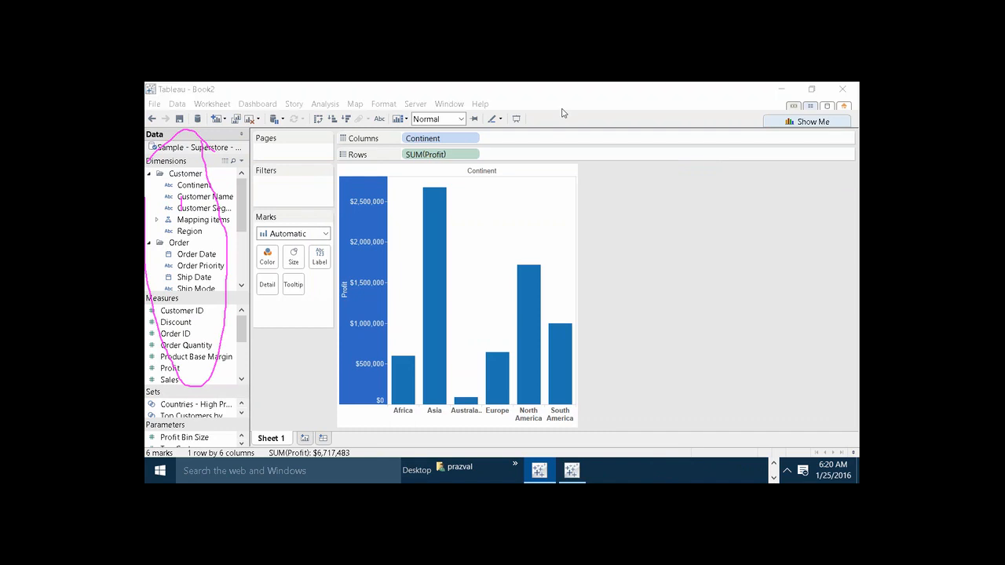
- Circle the shelves area and mark it with a 2, and circle the Marks card and mark it with a 3
mouse_move(248, 190)
left_mouse_down()
mouse_move(355, 171)
mouse_move(358, 128)
mouse_move(282, 128)
mouse_move(264, 177)
mouse_move(287, 185)
mouse_move(298, 161)
mouse_move(308, 165)
left_mouse_up()
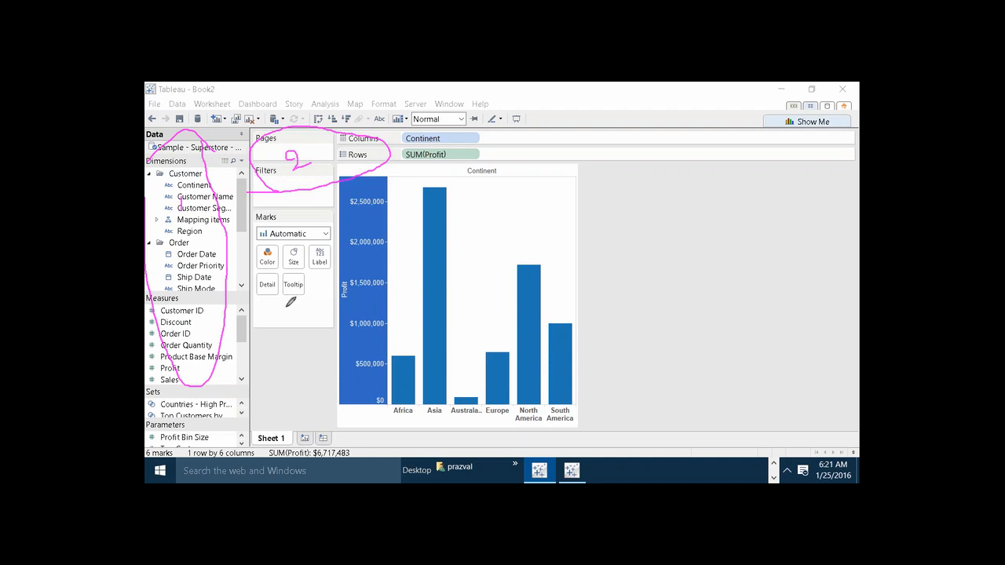
mouse_move(262, 308)
left_mouse_down()
mouse_move(328, 278)
mouse_move(322, 217)
mouse_move(255, 205)
mouse_move(270, 307)
left_mouse_up()
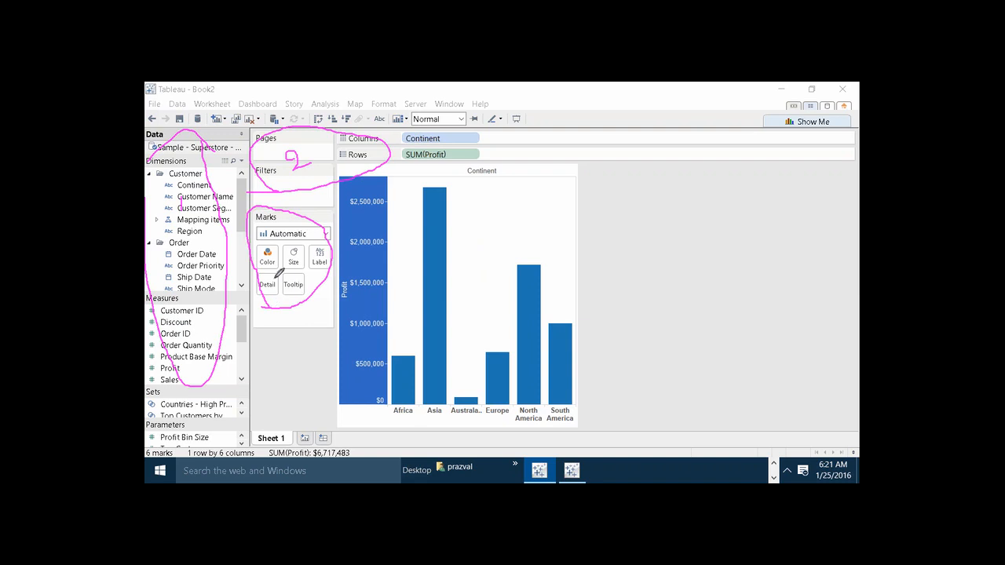
mouse_move(269, 250)
left_mouse_down()
mouse_move(284, 244)
mouse_move(275, 273)
left_mouse_up()
- Show the chart marks as circles, coloured by Continent and sized by Profit
left_click(326, 236)
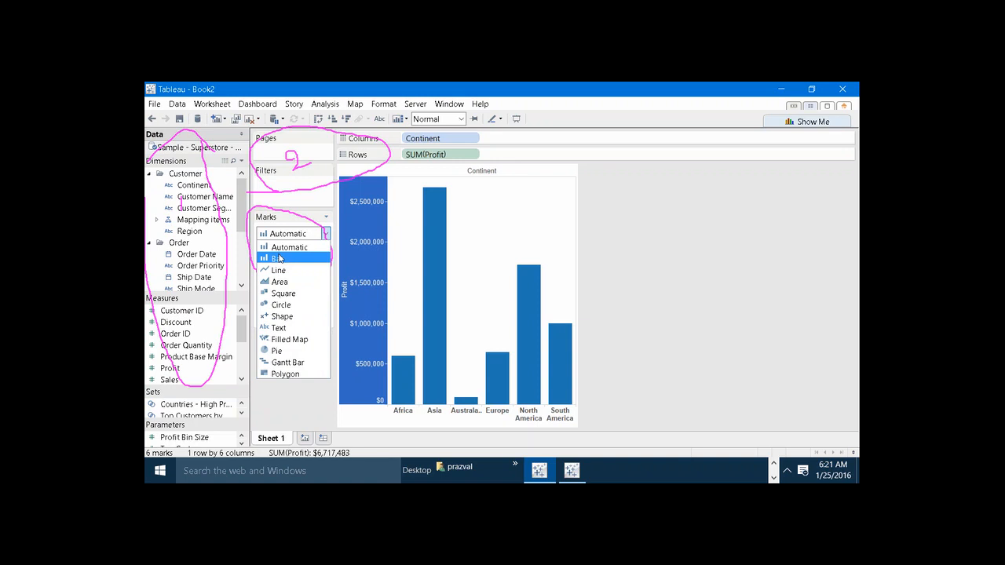
left_click(286, 306)
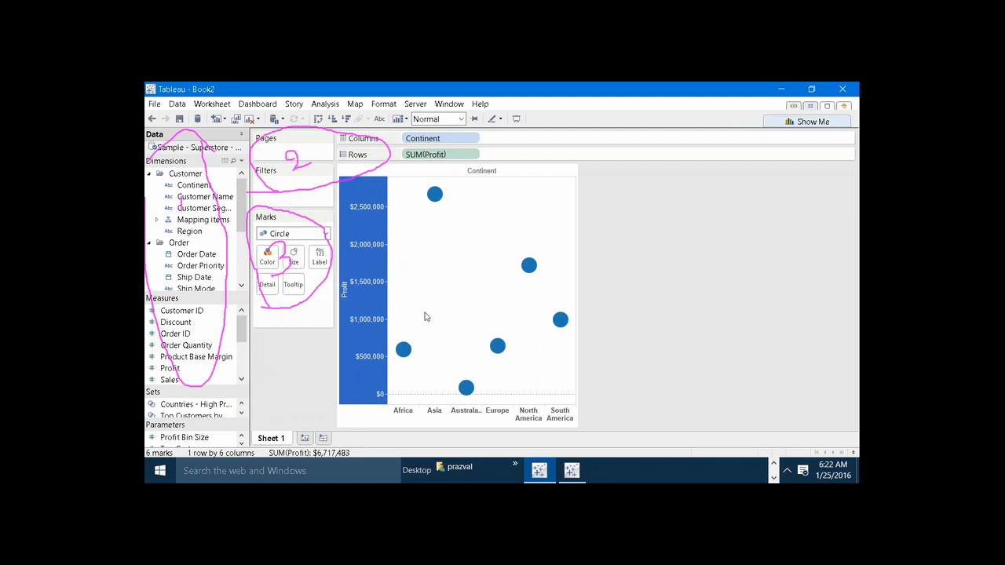
left_click(190, 186)
left_click_drag(209, 190, 267, 256)
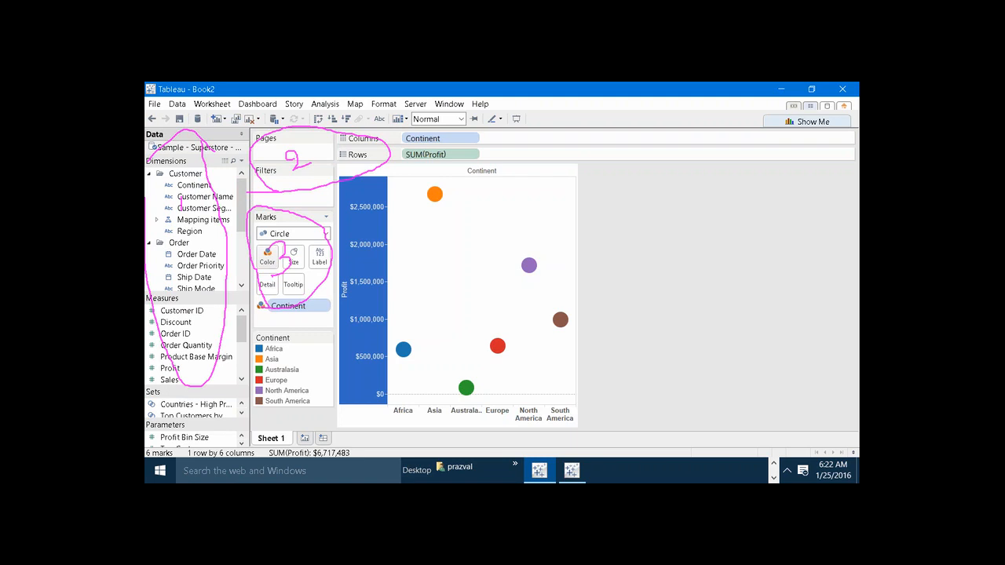
mouse_move(402, 353)
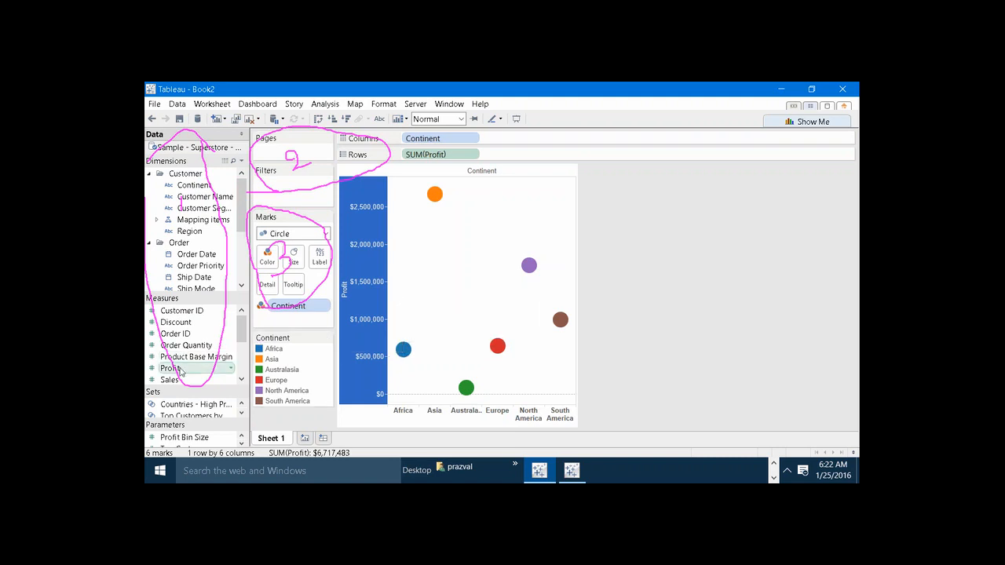
left_click_drag(180, 370, 293, 255)
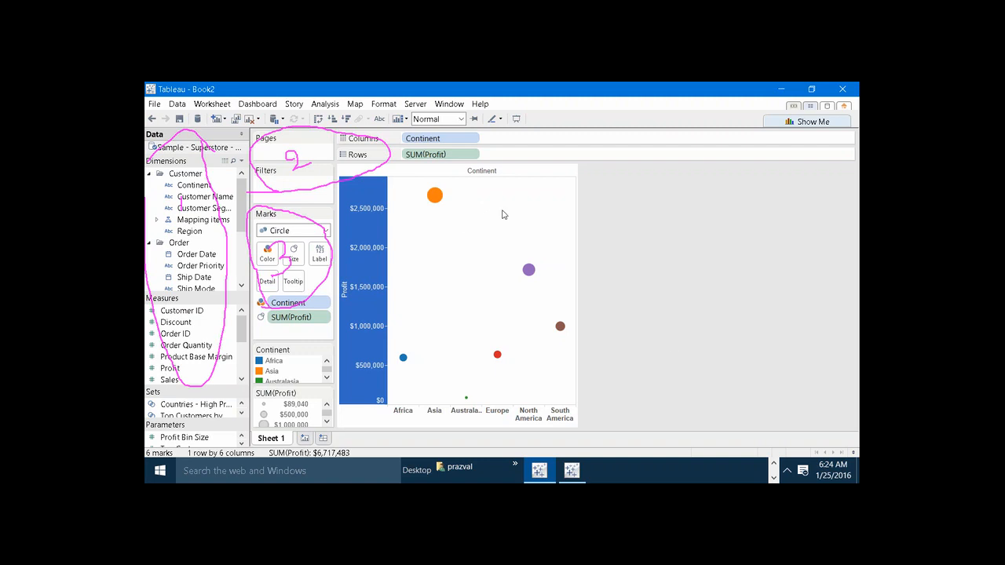
- Reopen the Notepad window with the shelf list and insert the heading 1.WORKSPACE COMPONENTS:- above SHELVES
left_click(776, 468)
mouse_move(756, 471)
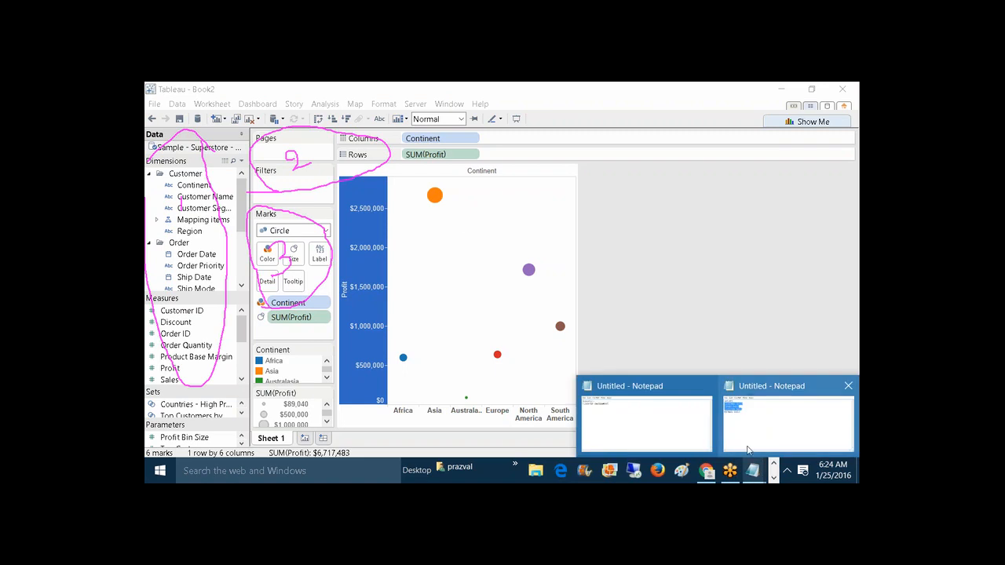
left_click(746, 445)
left_click(640, 359)
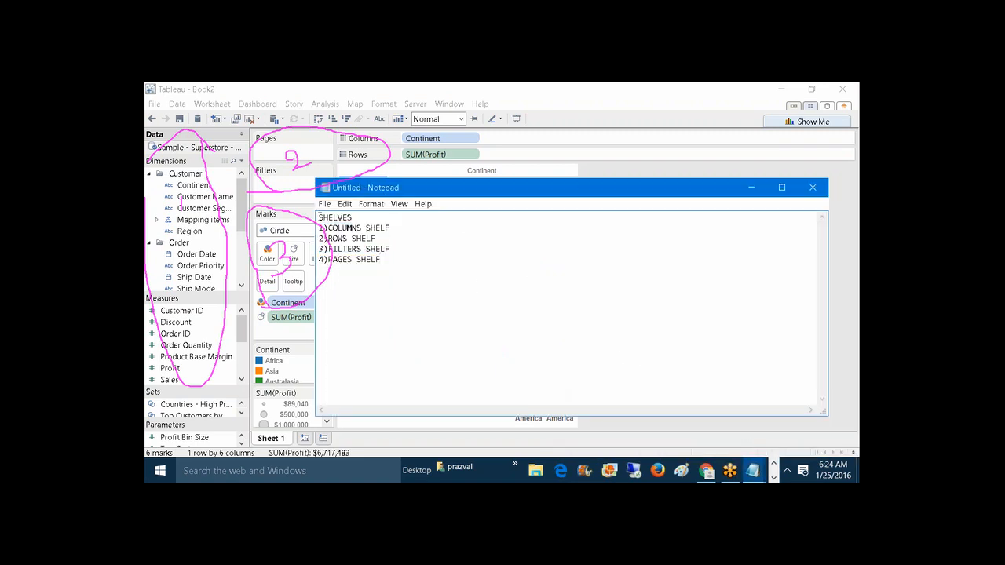
key("Return")
key("Return")
key("Return")
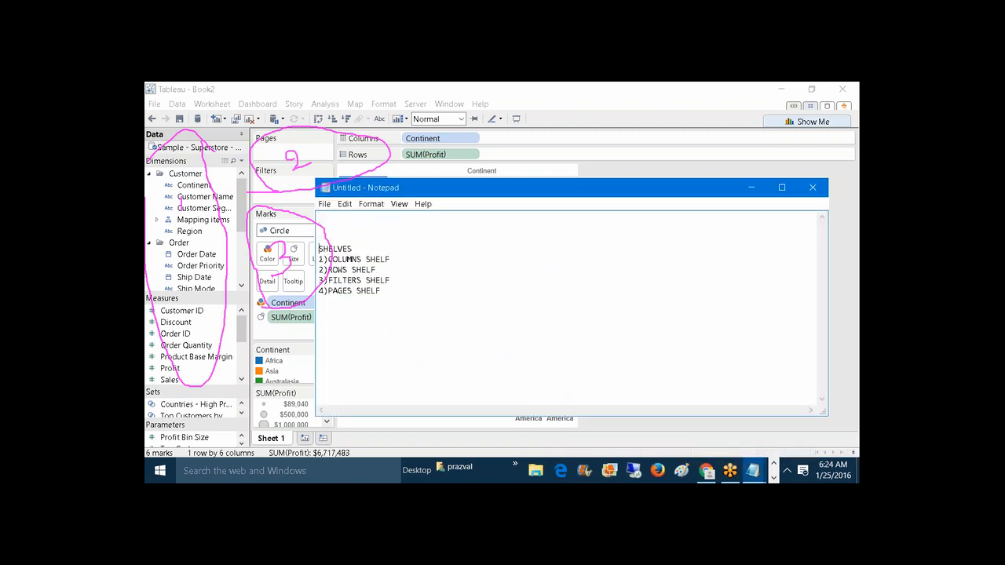
key("Up")
key("Up")
type("1.WORKSPACE COMPONENTS:-")
key("Return")
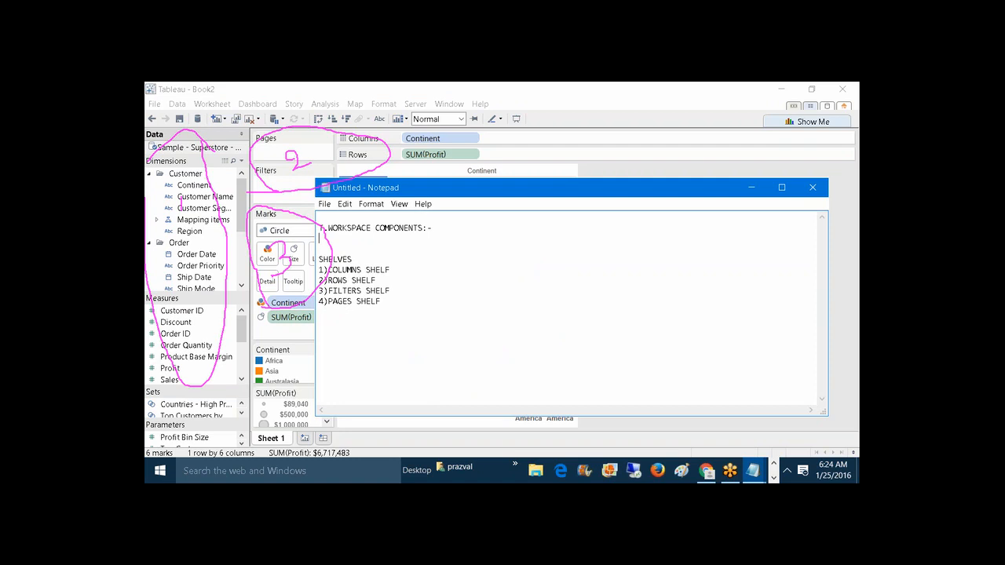
- Add the entry 1)DATA WINDOW under the heading and number the SHELVES line directly below it as 2)
type("1)DATA WINDOW")
key("Return")
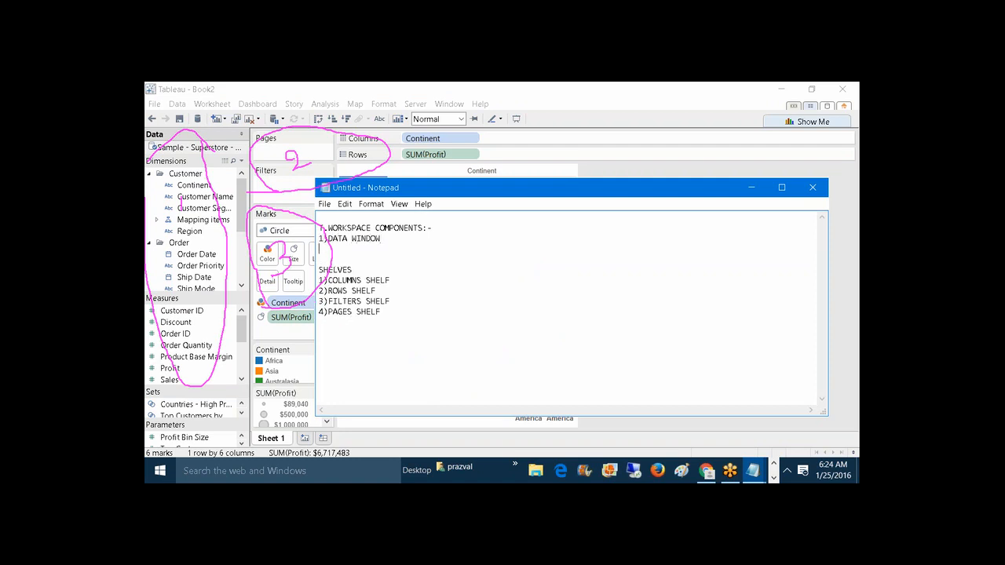
type("2)")
key("Delete")
key("Delete")
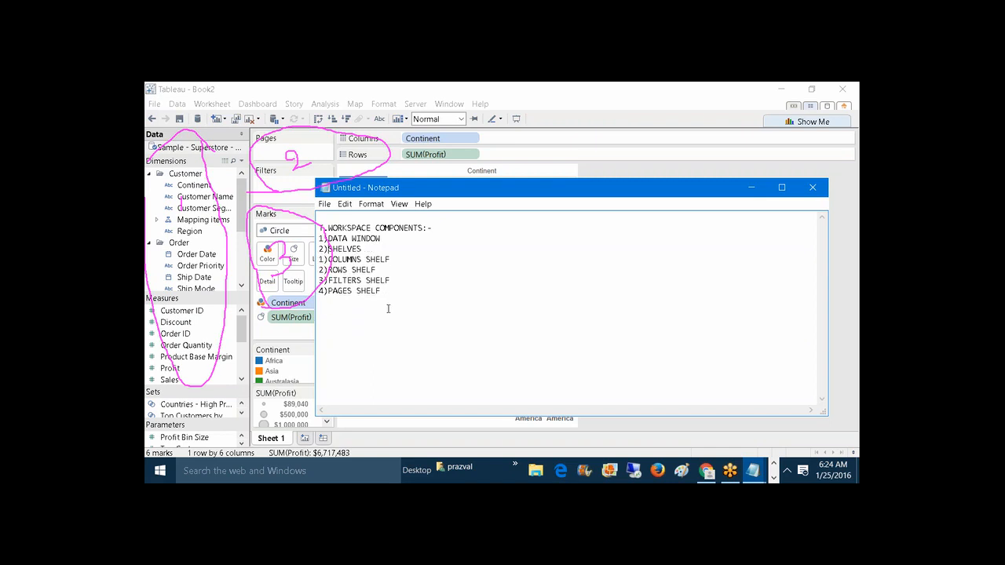
- Add the entries 3)MARKS CARD and 4)SHEETS below the shelf list, separated by blank lines
left_click(382, 291)
key("Return")
key("Return")
type("3)MARKS CARD")
key("Return")
key("Return")
type("4)SHEETS")
key("Return")
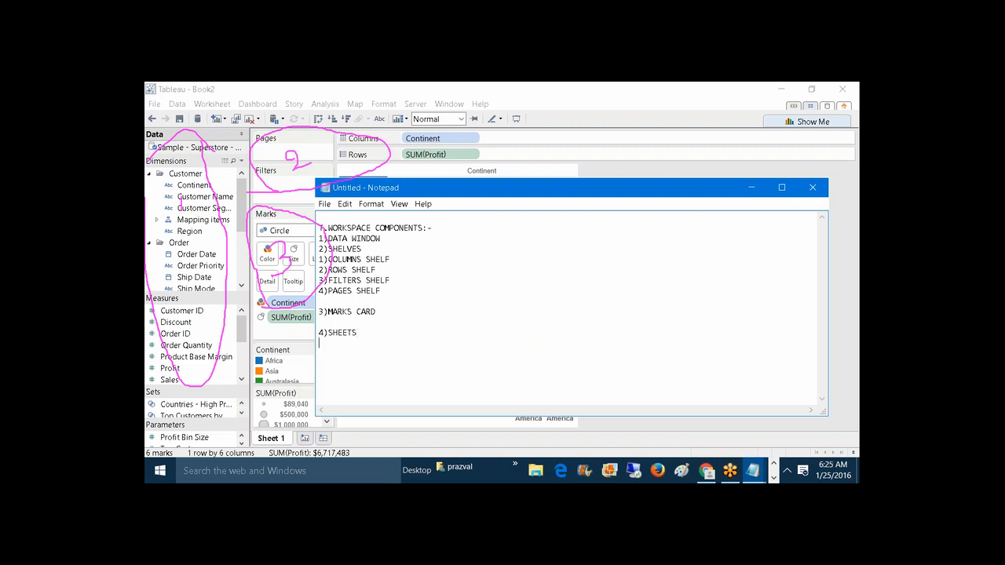
- List the sheet types on the line below SHEETS as --1)WORKSHEET, 2)DASHBOARD and 3)STORYBOARD
type("--1)")
type("WORKSHEET")
type("    2)")
type("DASHBIA")
key("BackSpace")
key("BackSpace")
type("O")
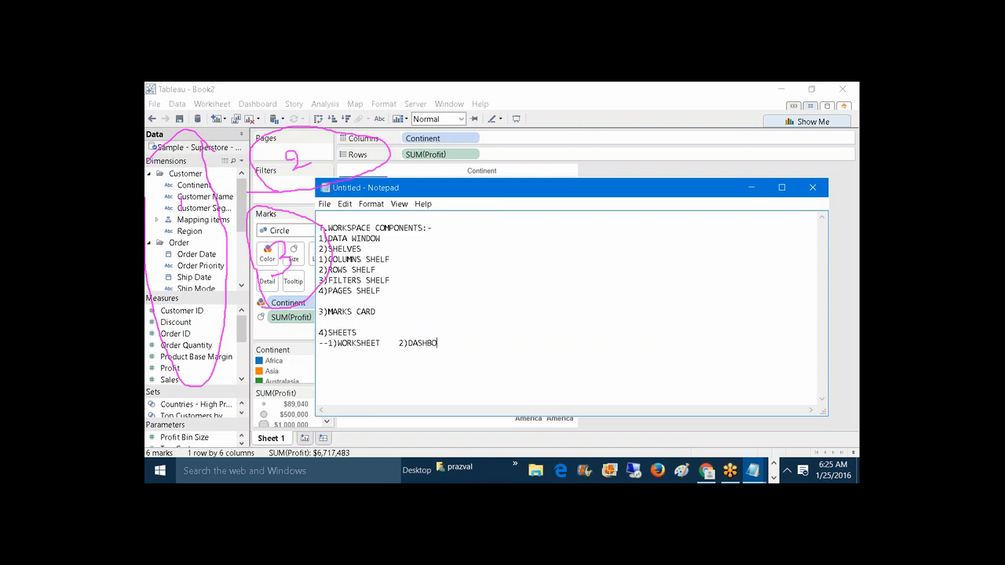
type("ARD   3)STORYBOARD")
- Highlight the WORKSHEET entry in the notes, then return to Tableau and circle the Sheet 1 tab
left_click_drag(382, 343, 331, 348)
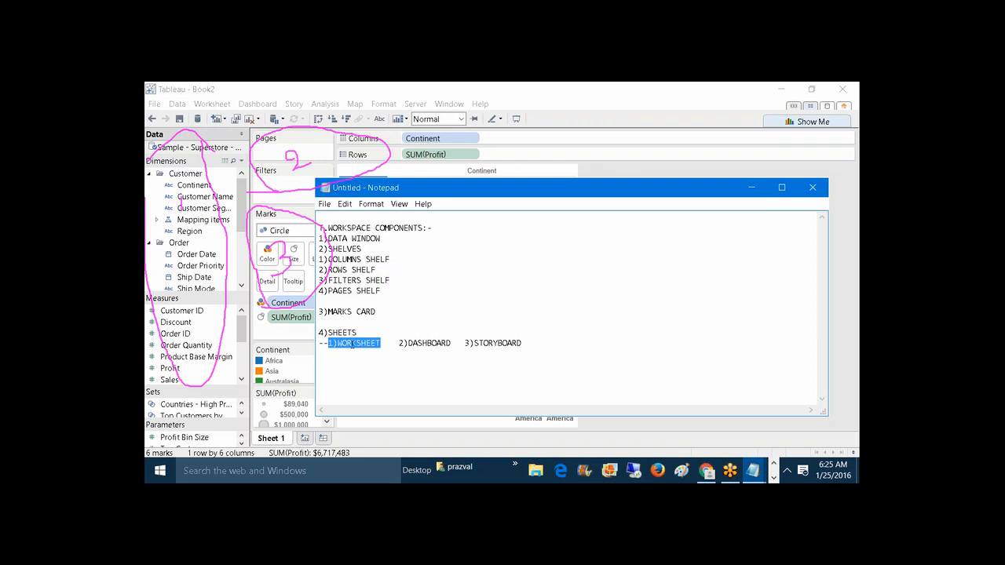
left_click(414, 347)
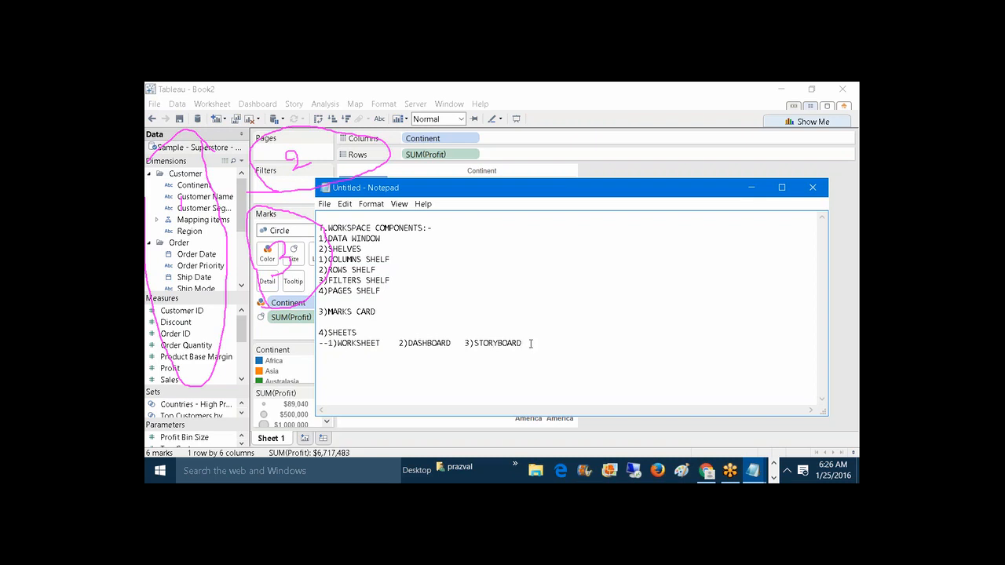
left_click(456, 343)
left_click(752, 189)
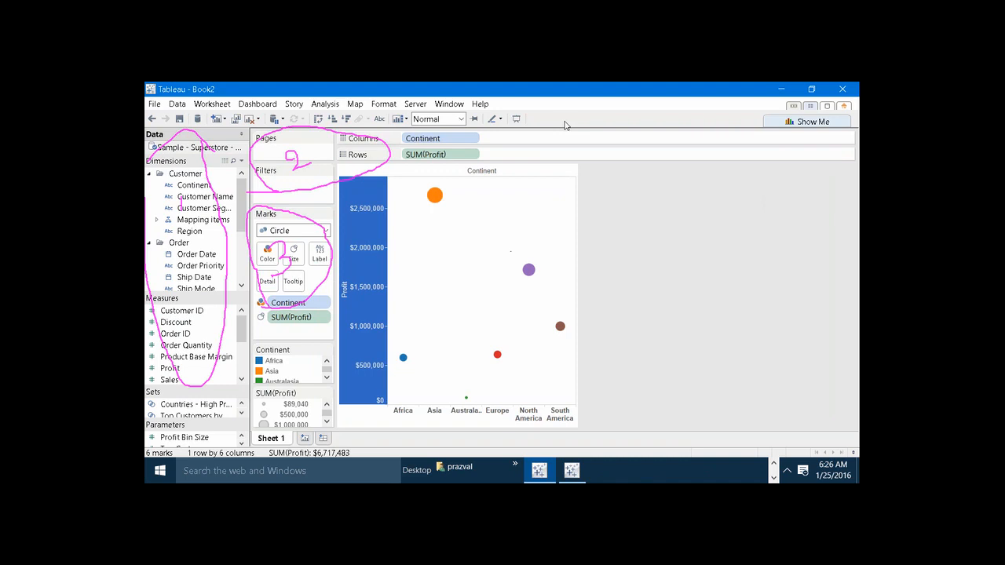
mouse_move(269, 429)
left_mouse_down()
mouse_move(261, 438)
mouse_move(287, 430)
mouse_move(271, 426)
mouse_move(261, 435)
mouse_move(289, 434)
left_mouse_up()
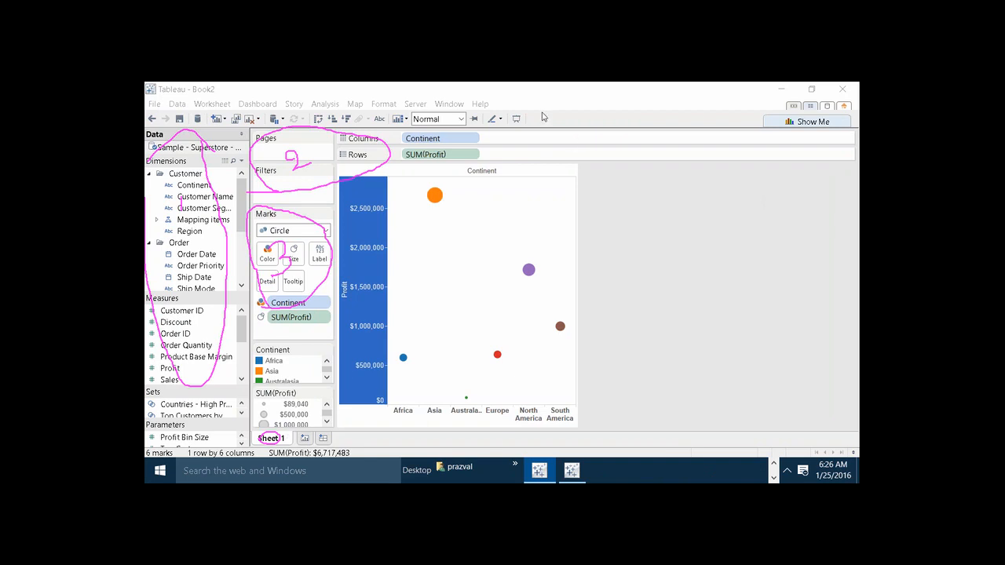
- Add a new worksheet and build a bar chart with Region on Rows and Sales on Columns
left_click(305, 440)
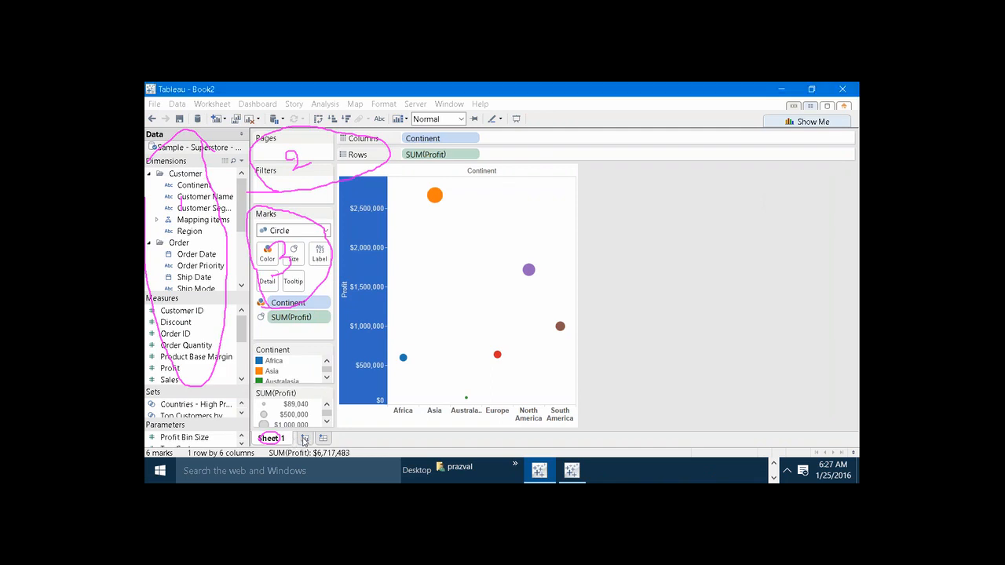
left_click(305, 440)
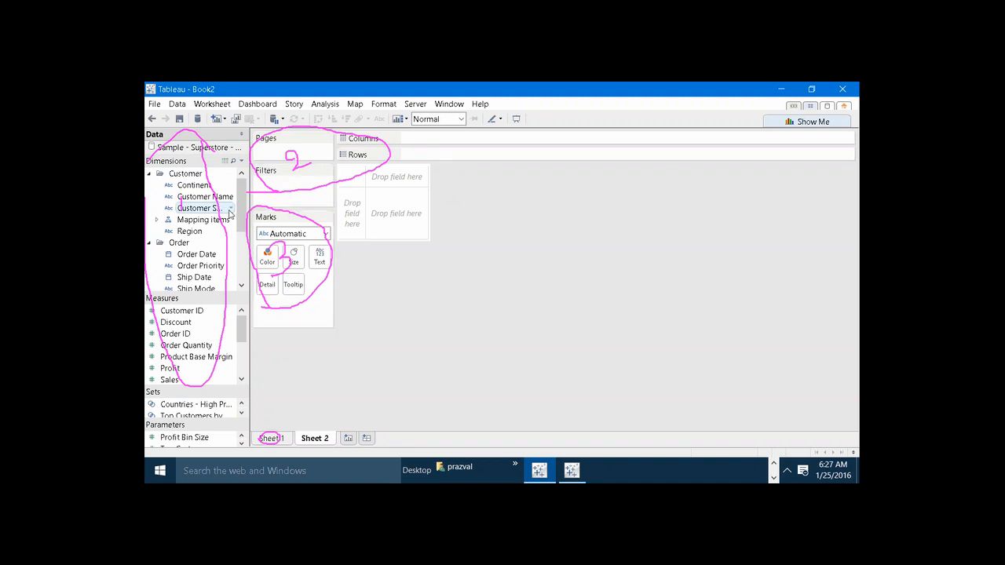
left_click_drag(189, 230, 449, 155)
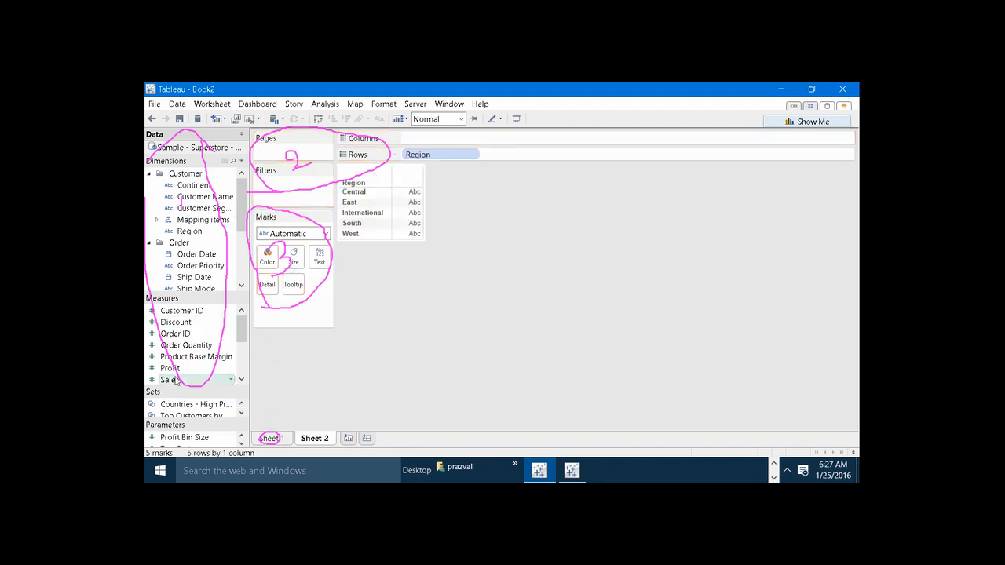
left_click_drag(174, 381, 430, 139)
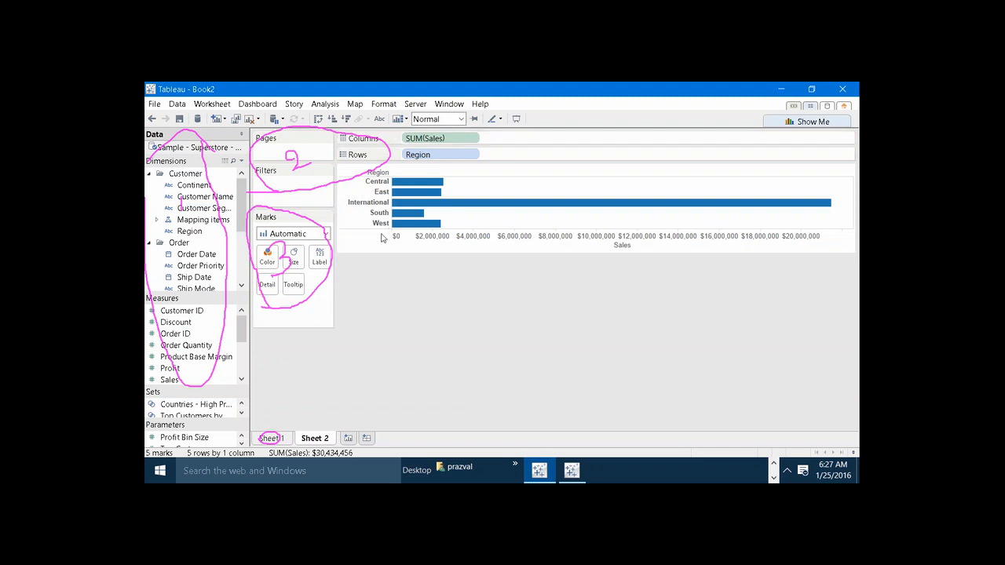
- Circle the workbook name Book2 in the window title
left_click(564, 118)
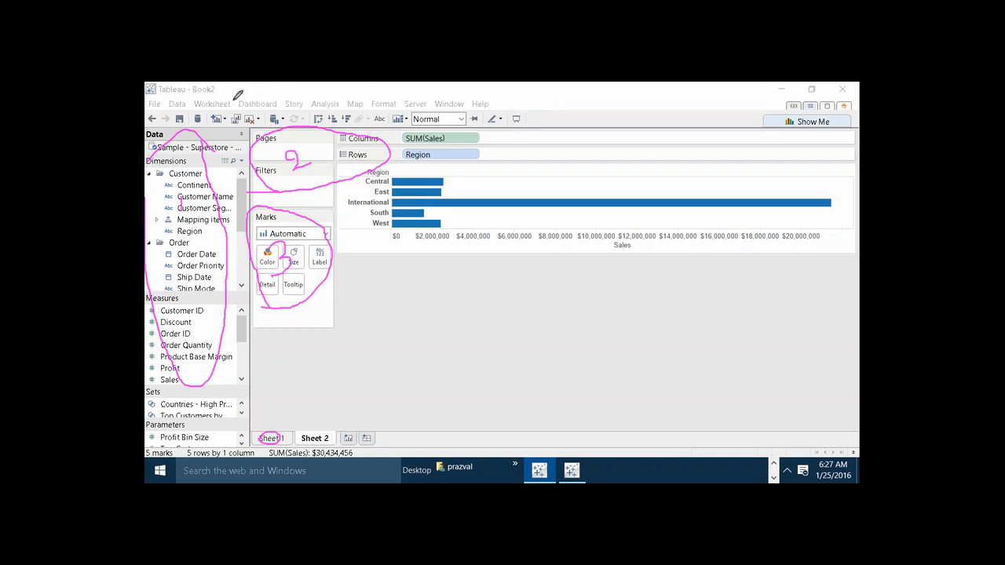
left_click_drag(195, 88, 226, 86)
- Create a new dashboard and place Sheet 1 and Sheet 2 on it side by side
left_click(366, 439)
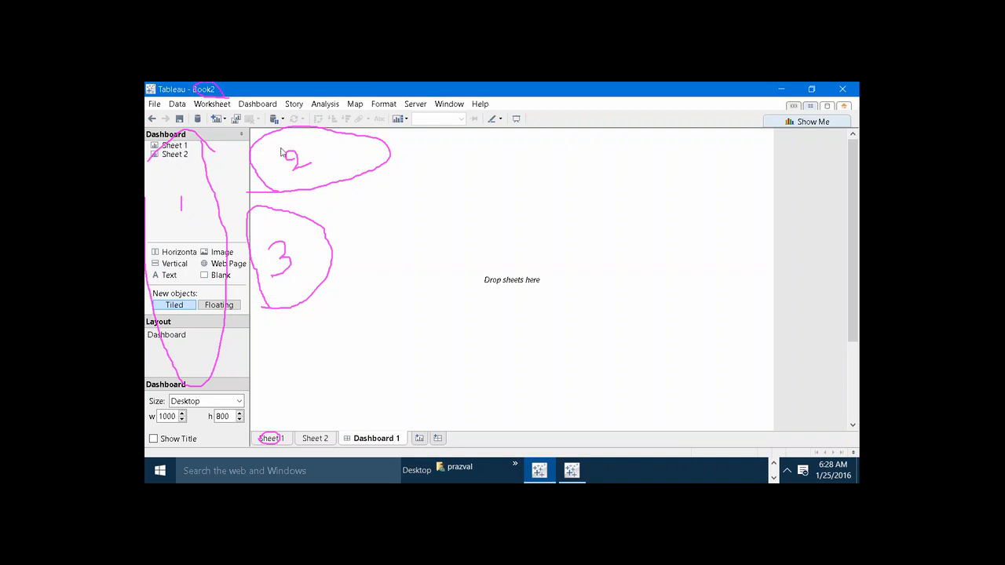
left_click_drag(174, 146, 325, 180)
left_click_drag(182, 159, 498, 330)
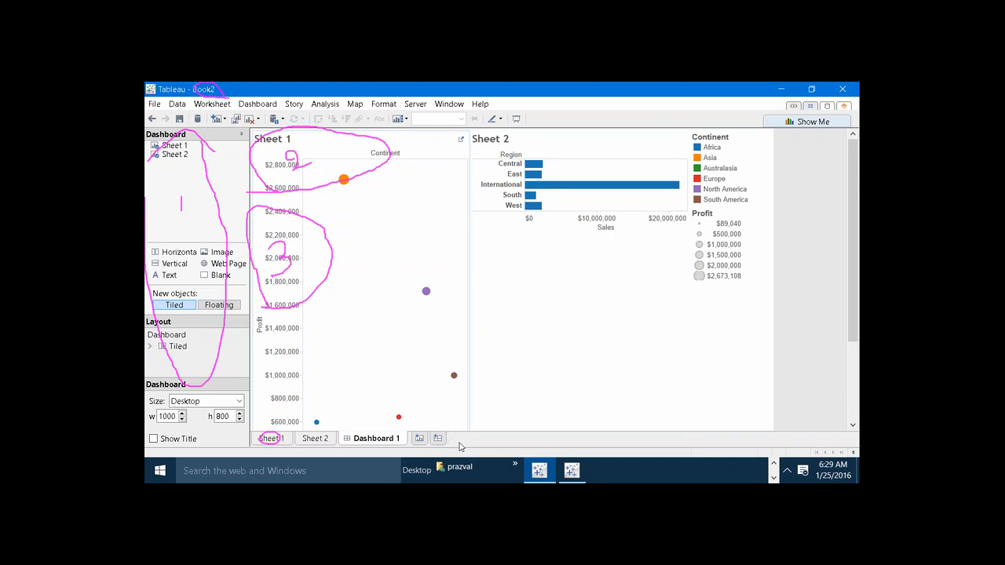
- Create a new story and place Sheet 1 in its first story point
left_click(294, 105)
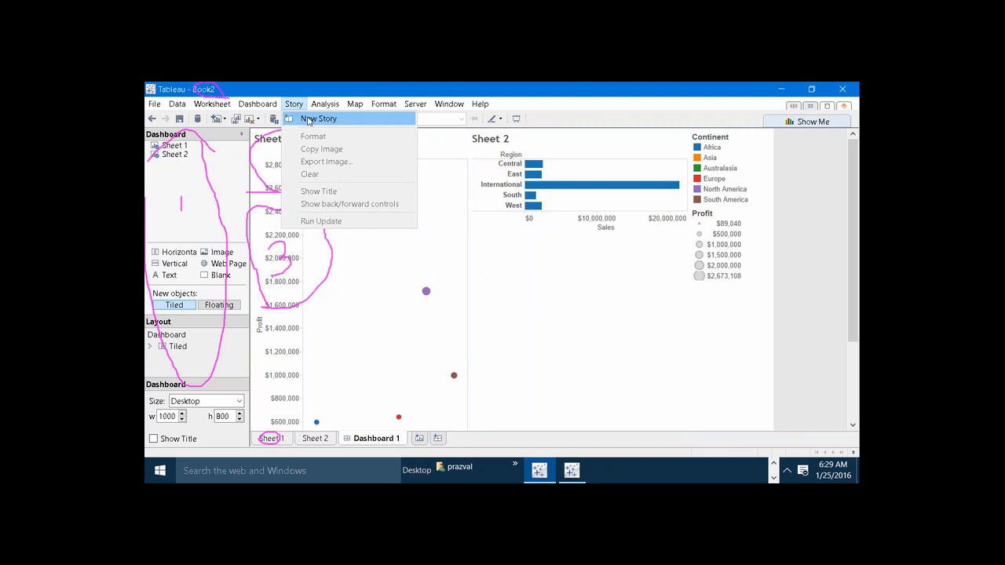
left_click(307, 119)
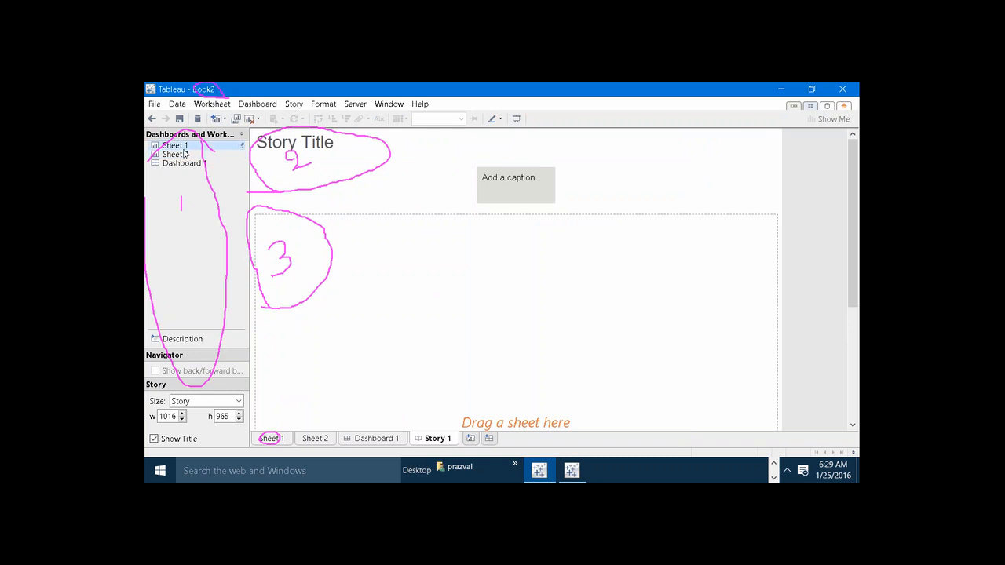
left_click_drag(177, 146, 344, 282)
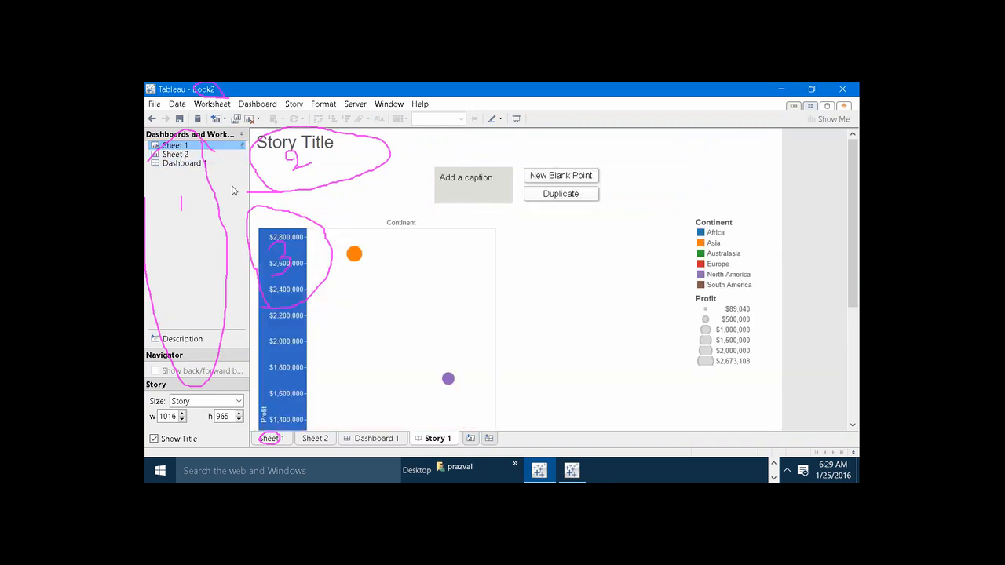
- Select Sheet 2 in the story's sheet list and add a new blank story point
left_click(182, 155)
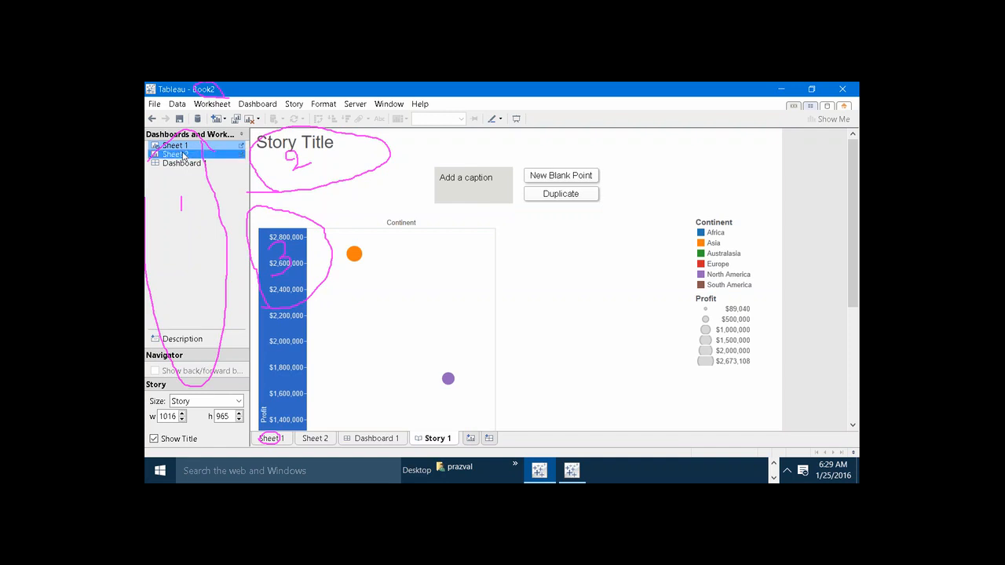
left_click(535, 180)
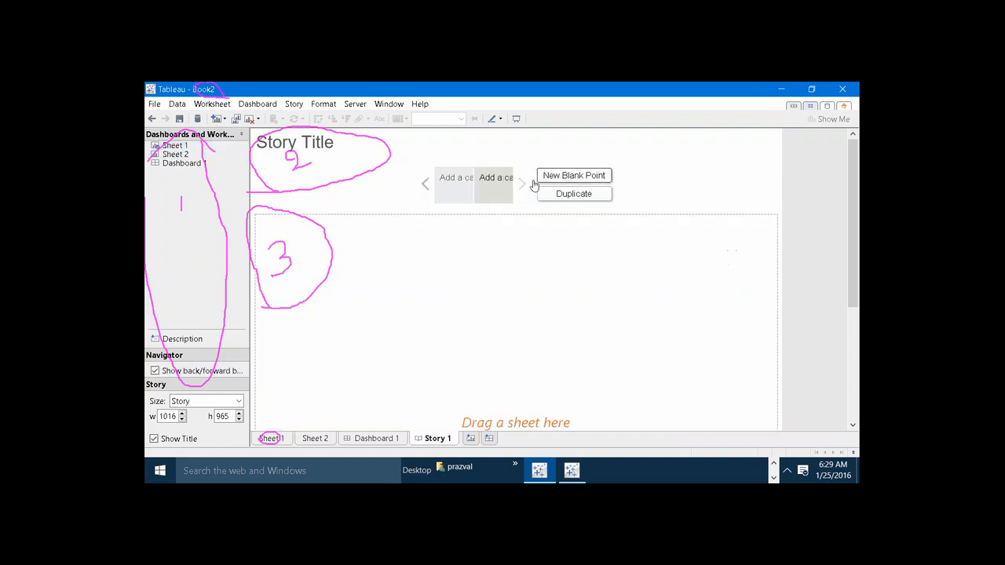
- Place Dashboard 1 in the second story point and switch between the two story points to compare them
left_click_drag(192, 166, 439, 259)
left_click(430, 196)
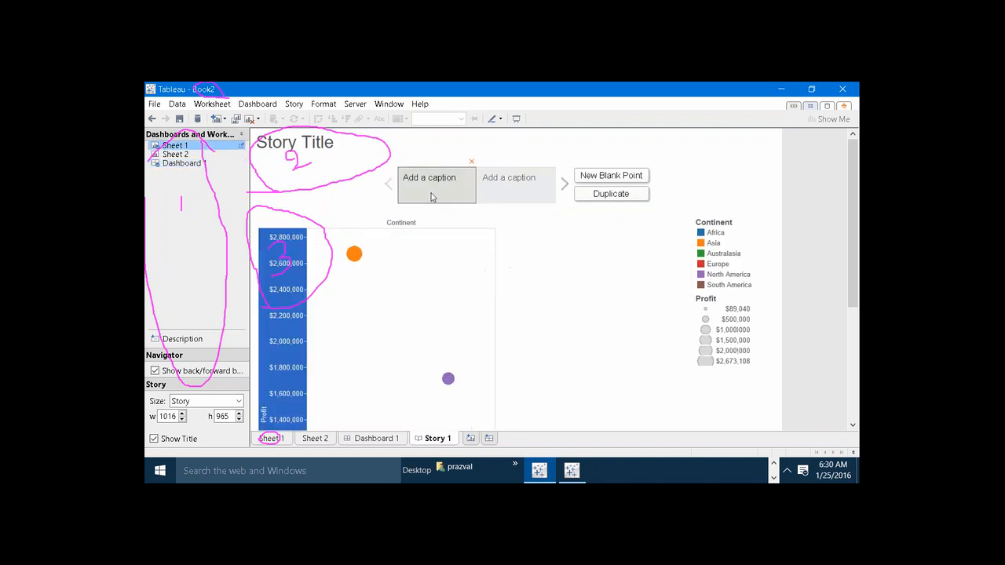
left_click(497, 198)
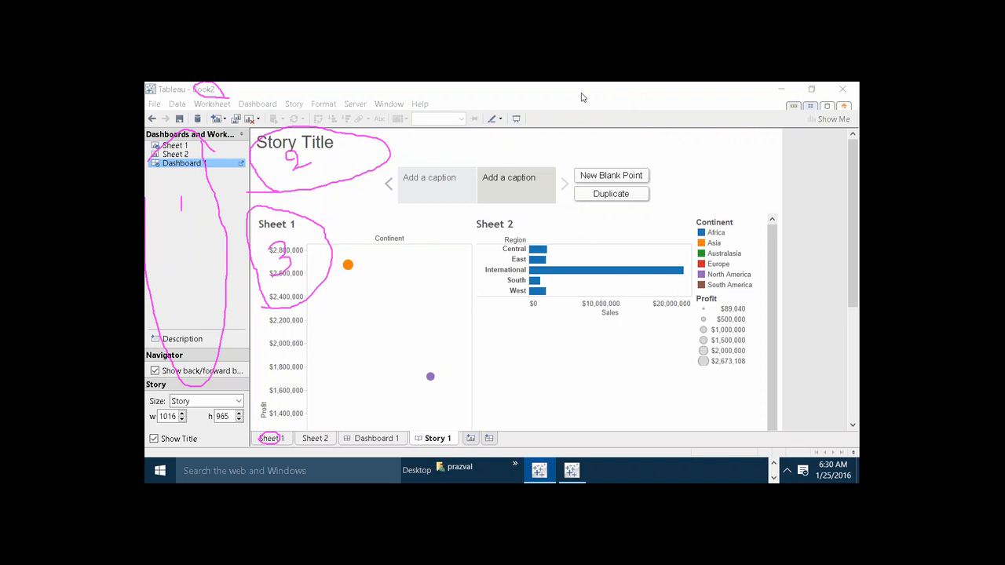
left_click(843, 107)
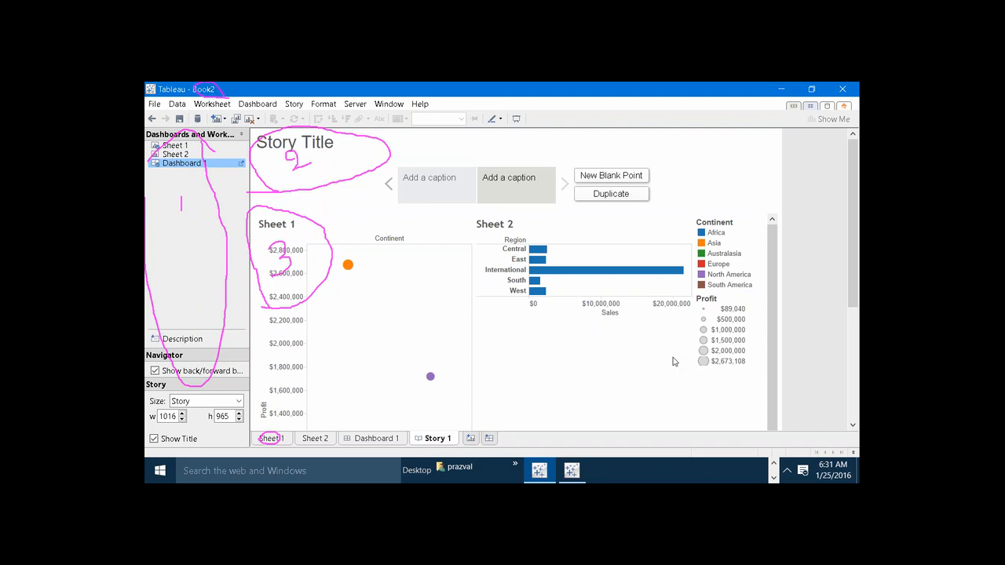
- View Sheet 1, Dashboard 1 and Story 1 in turn
left_click(287, 441)
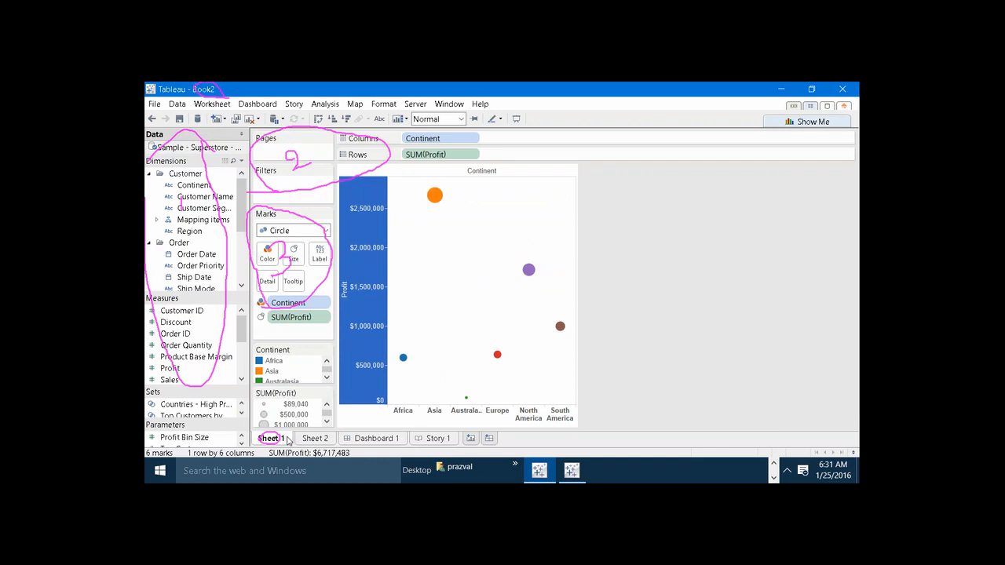
left_click(363, 442)
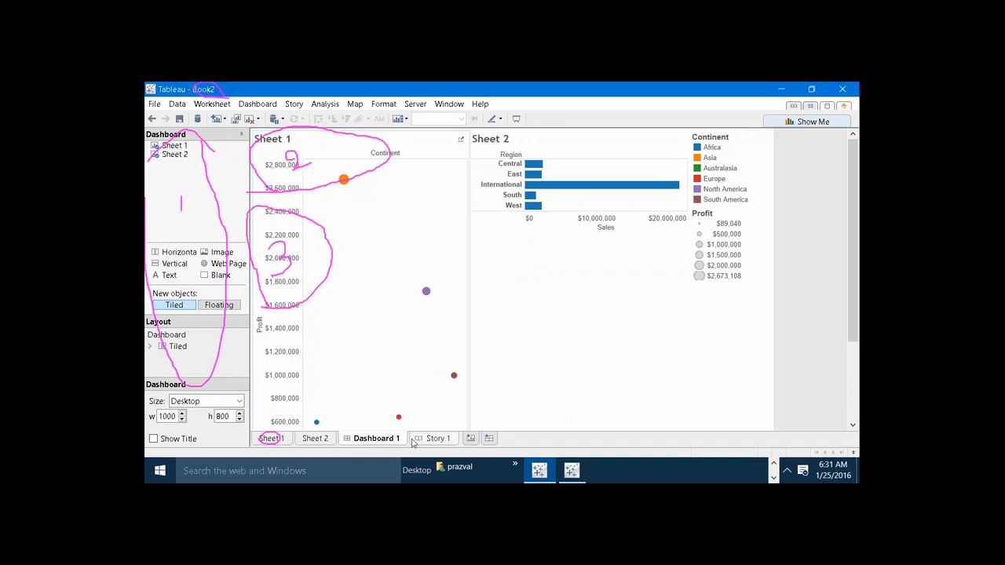
left_click(414, 443)
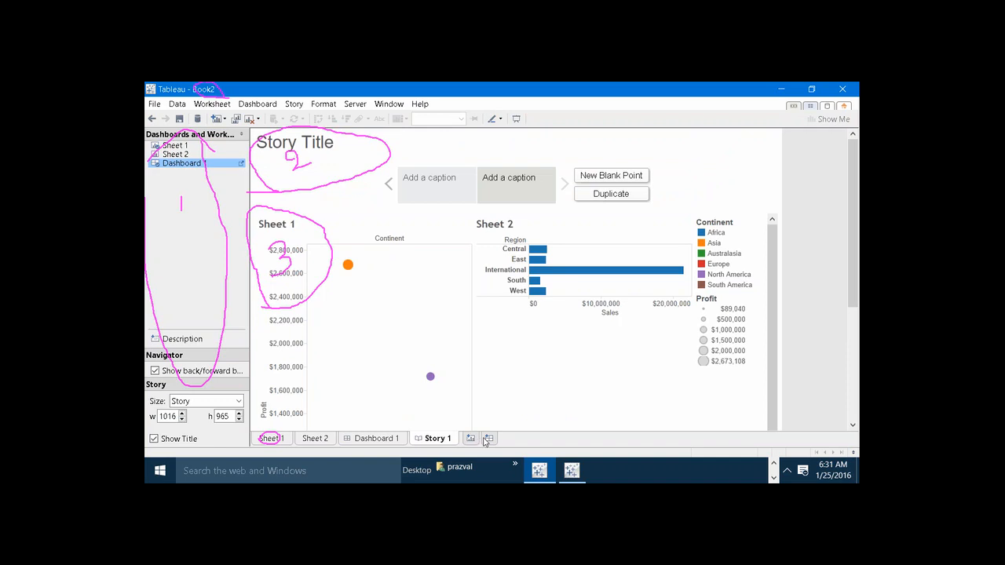
- Bring up the Book1 workbook to look at its new-sheet options, and minimise both the Book1 and Book2 windows
left_click(571, 471)
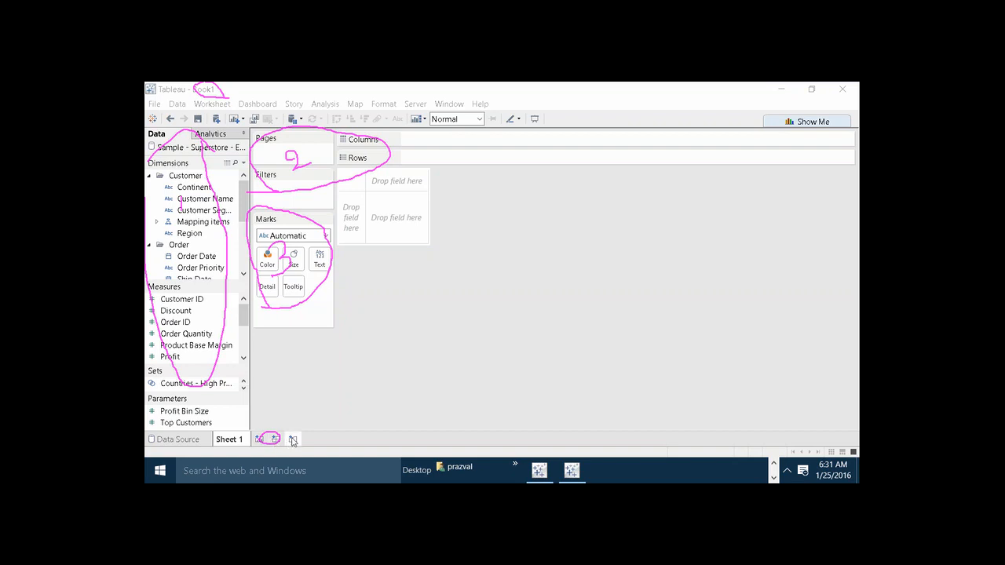
left_click(781, 90)
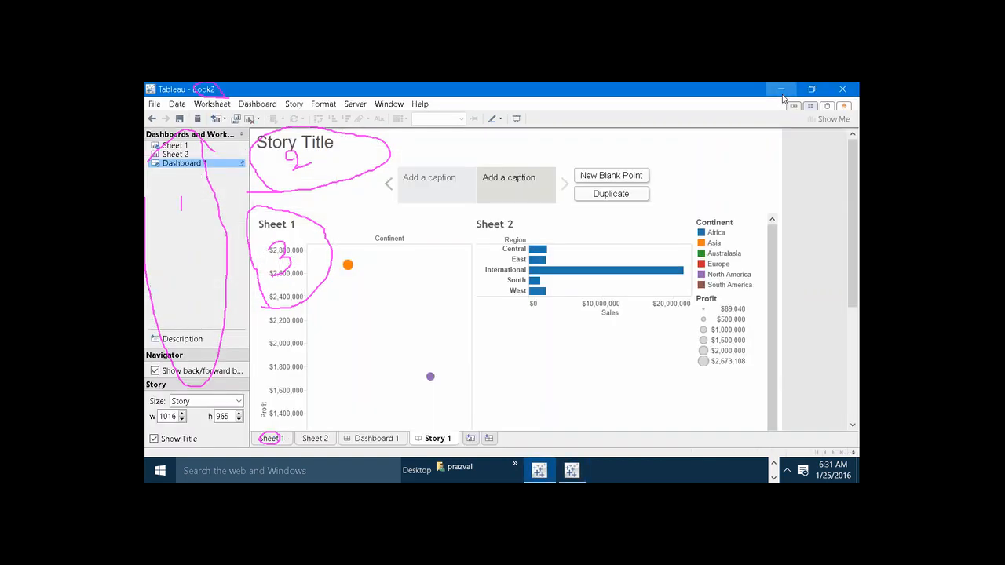
left_click(782, 90)
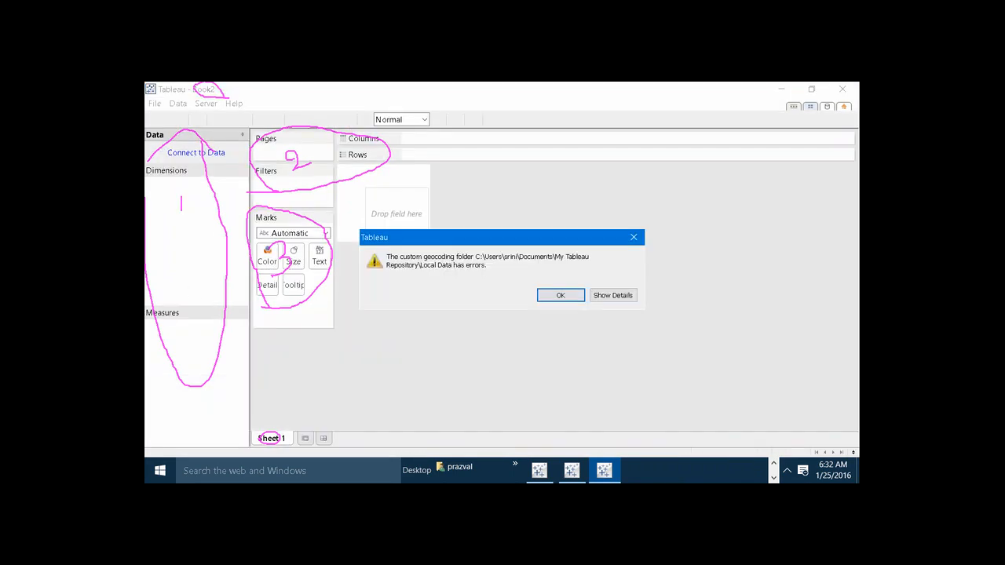
- Dismiss the geocoding and data source messages in the newly opened workbook and return to the Book2 window with the story
left_click(556, 297)
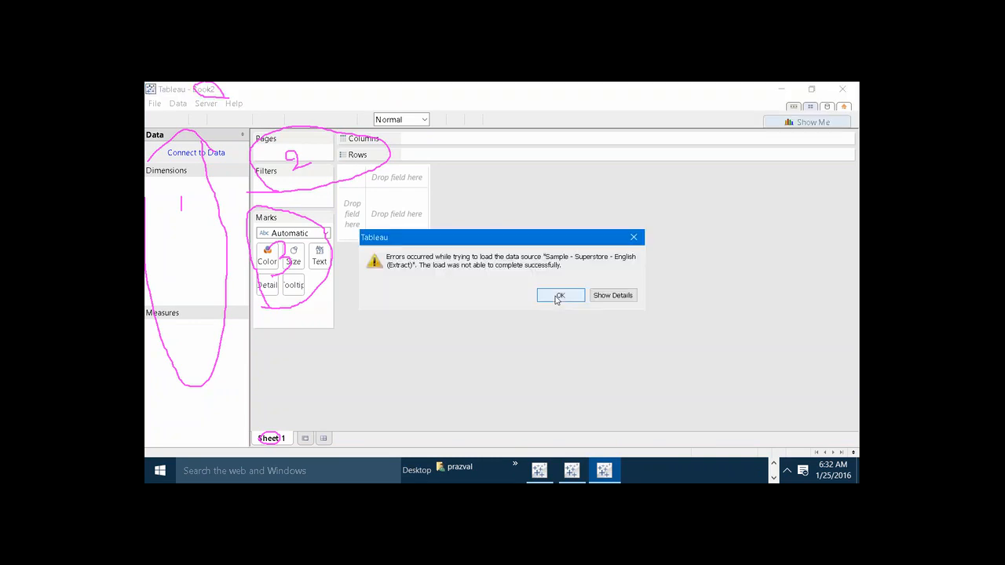
left_click(561, 296)
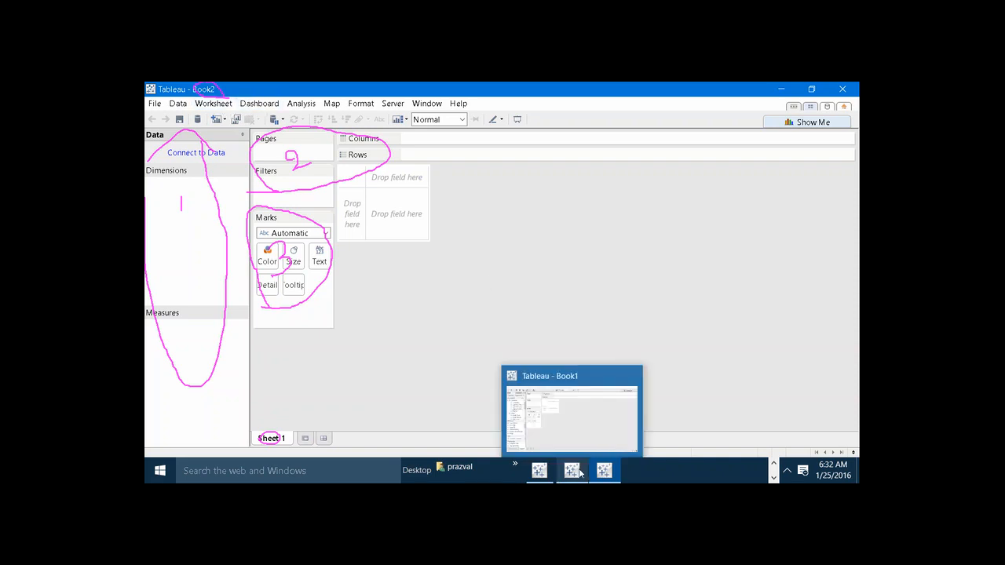
left_click(551, 474)
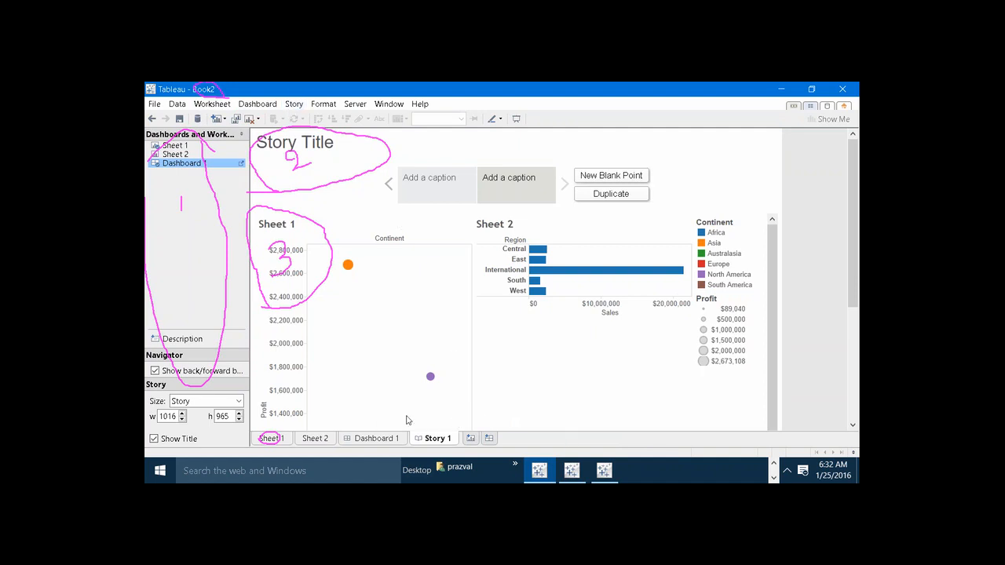
- Open Sheet 2, circle the sheet tabs and number them 4, and outline the toolbar and number it 5
left_click(326, 440)
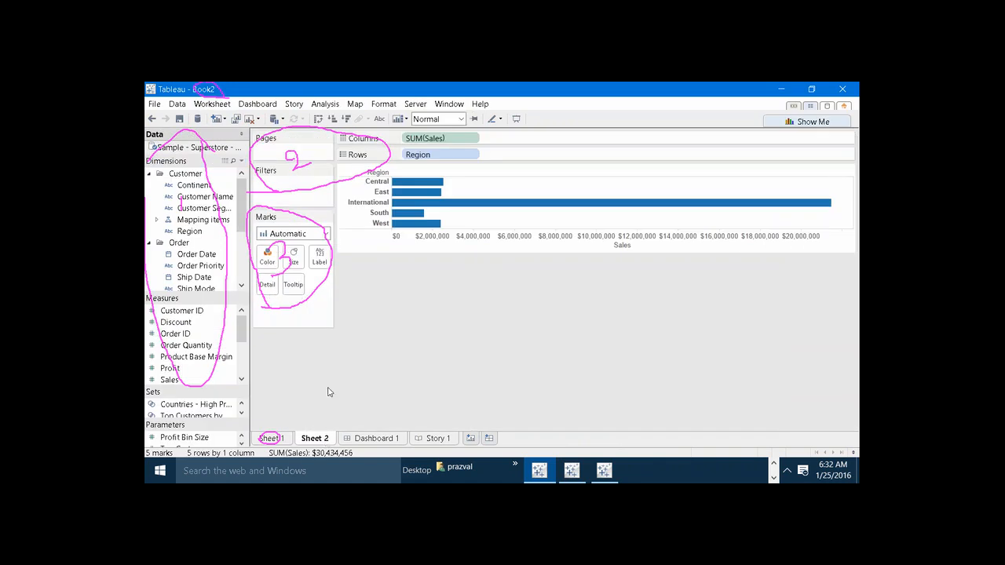
left_click(565, 119)
mouse_move(270, 437)
left_mouse_down()
mouse_move(260, 438)
mouse_move(432, 439)
mouse_move(278, 408)
mouse_move(248, 444)
left_mouse_up()
mouse_move(334, 388)
left_mouse_down()
mouse_move(351, 401)
mouse_move(338, 401)
mouse_move(341, 415)
left_mouse_up()
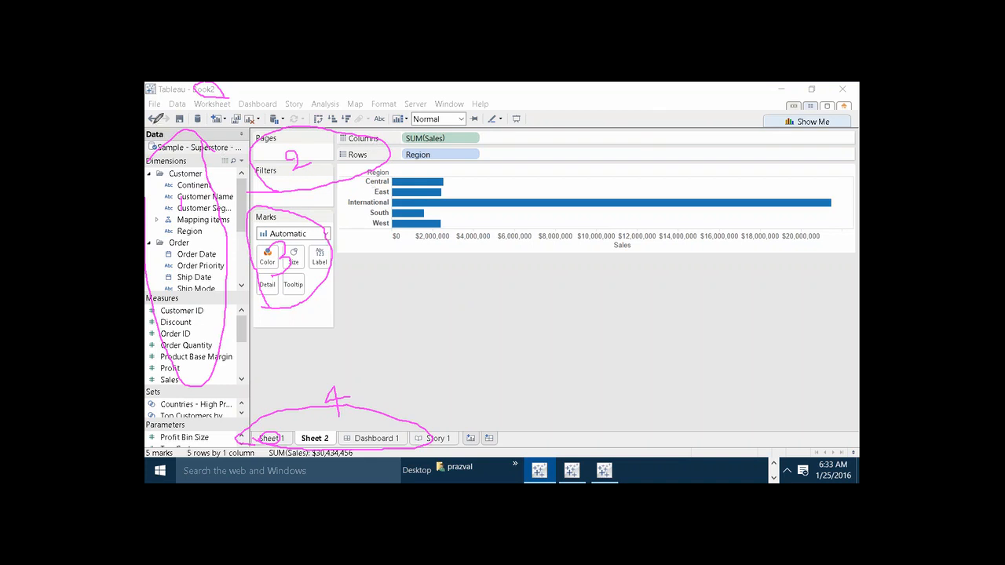
mouse_move(152, 116)
left_mouse_down()
mouse_move(483, 125)
mouse_move(534, 123)
mouse_move(536, 114)
mouse_move(511, 105)
mouse_move(476, 115)
mouse_move(155, 110)
left_mouse_up()
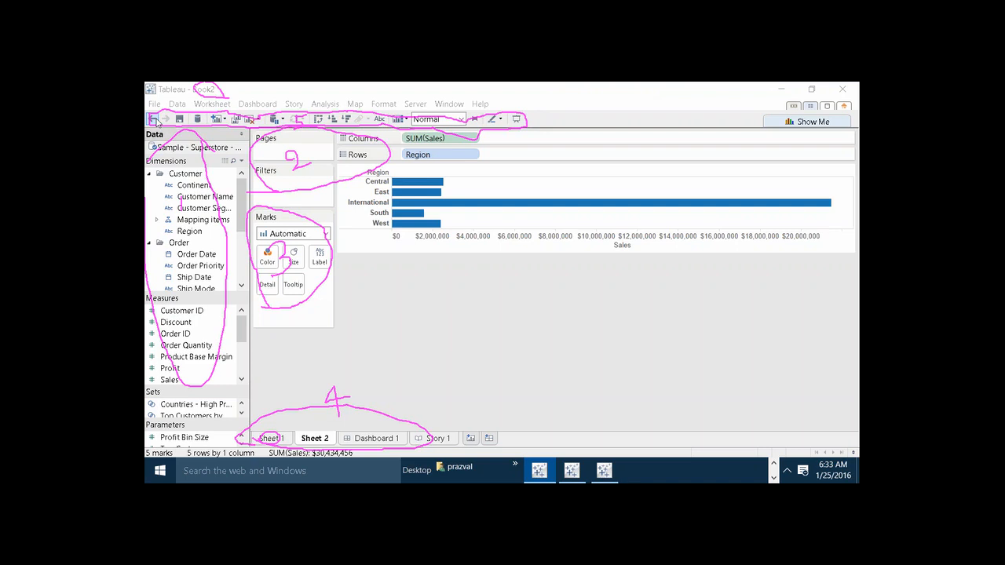
- Undo the story edits back to an empty story and redo the placement of Sheet 1 in its first point
left_click(154, 119)
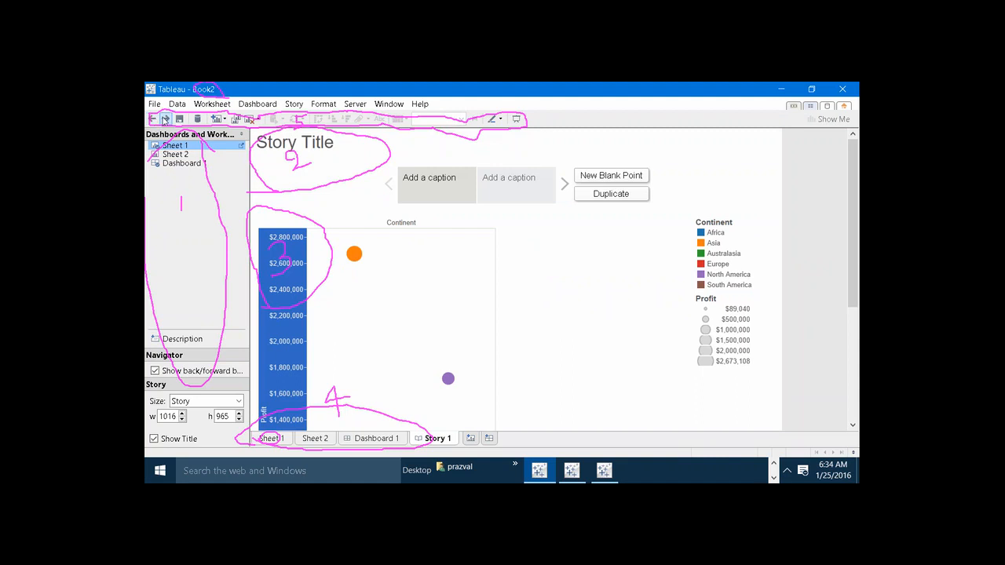
left_click(165, 120)
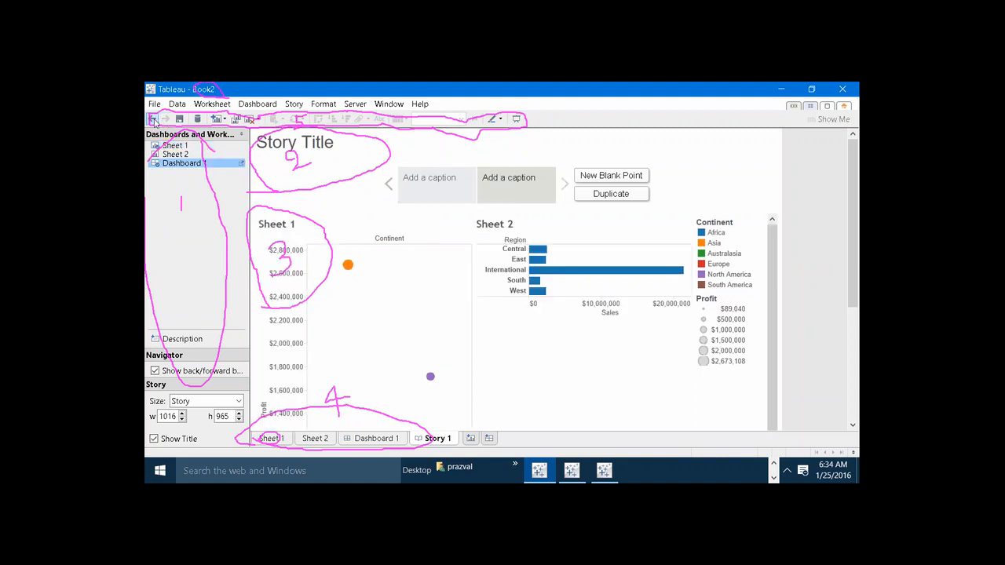
left_click(154, 119)
left_click(154, 120)
left_click(153, 120)
left_click(154, 119)
left_click(154, 119)
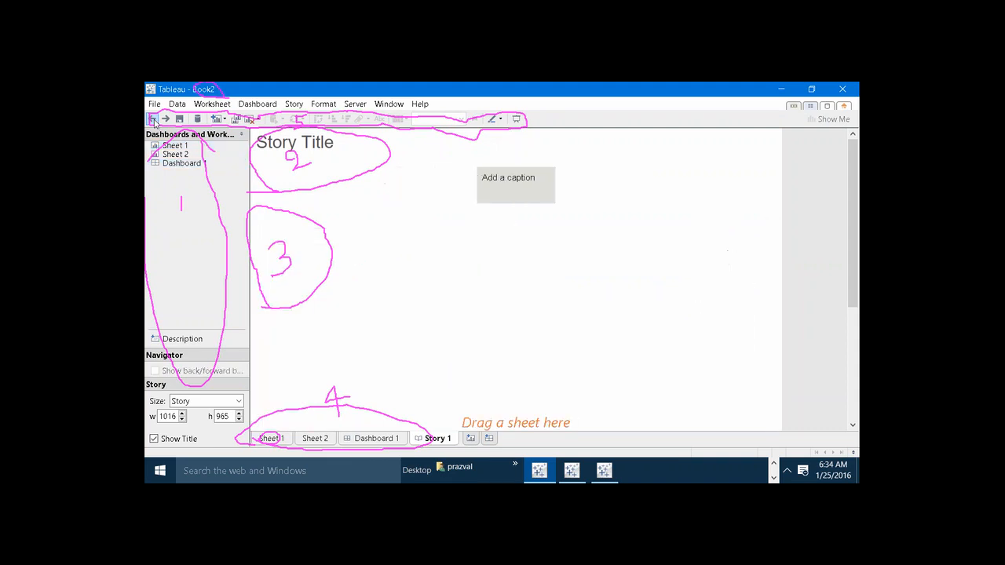
left_click(166, 120)
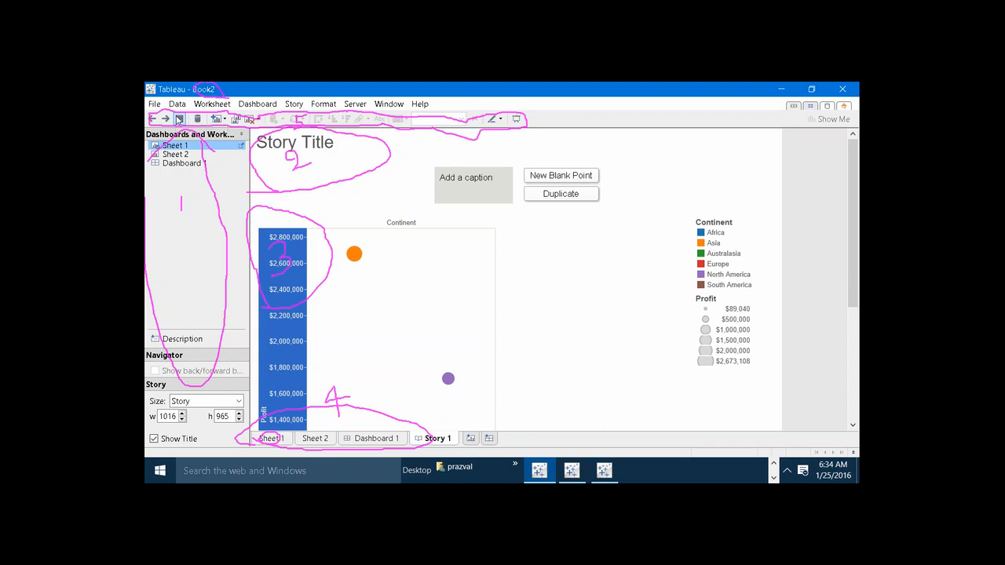
- Inspect the save location, file name and file type offered for saving the workbook, and cancel the save
left_click(179, 119)
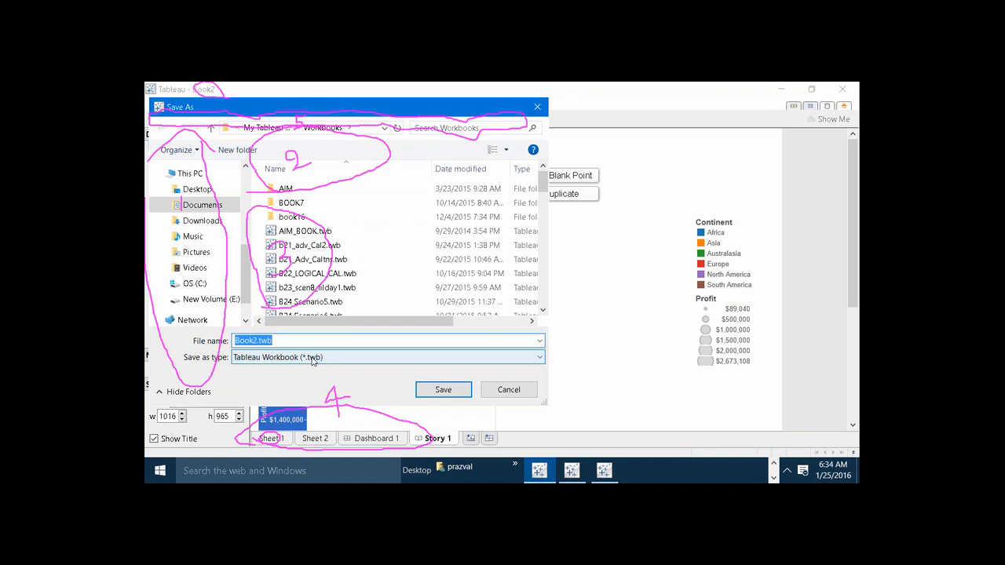
left_click(384, 128)
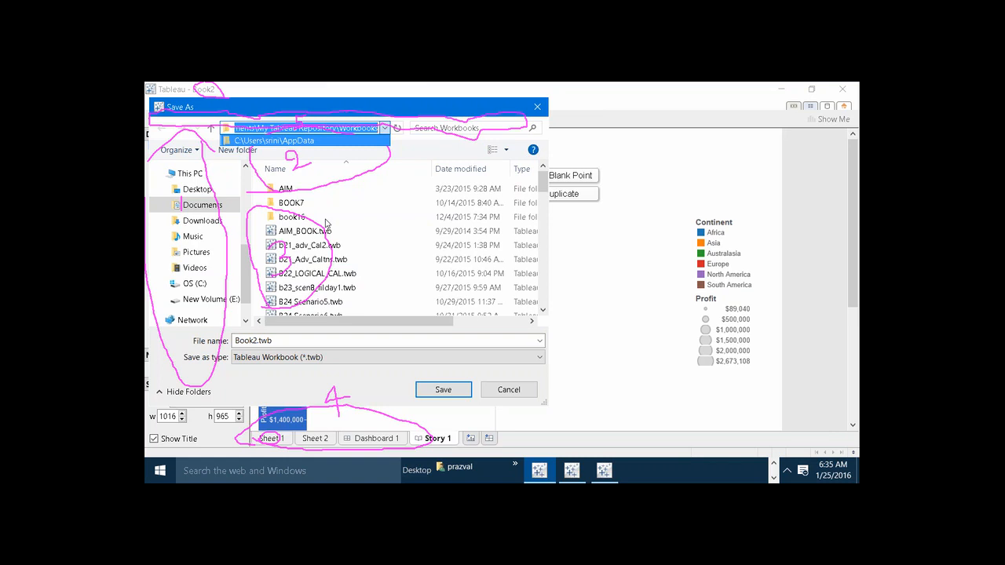
left_click(491, 390)
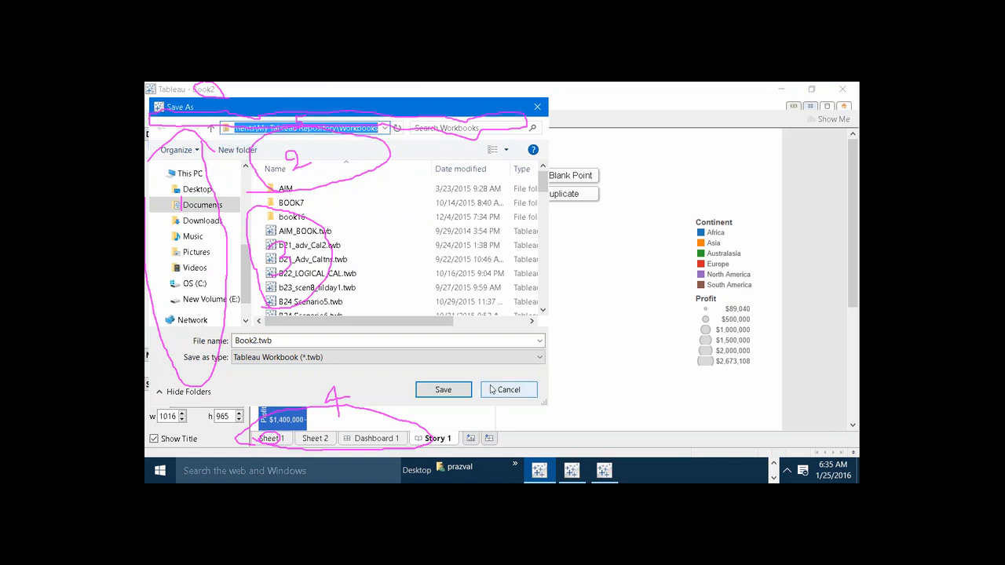
left_click(491, 390)
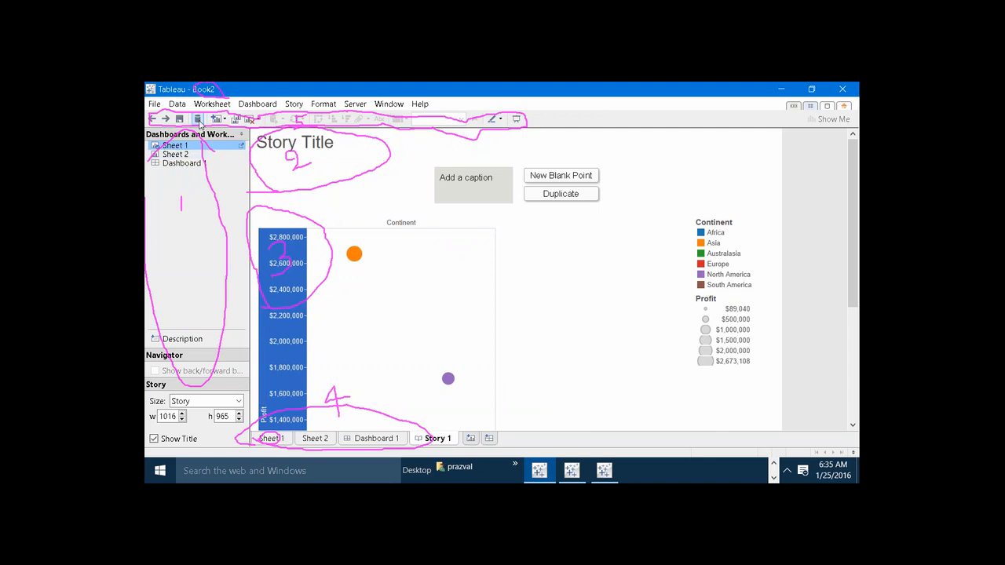
- Look over Dashboard 1 and Sheet 2, view the file and server connections for a new data source, and return to Dashboard 1
left_click(353, 439)
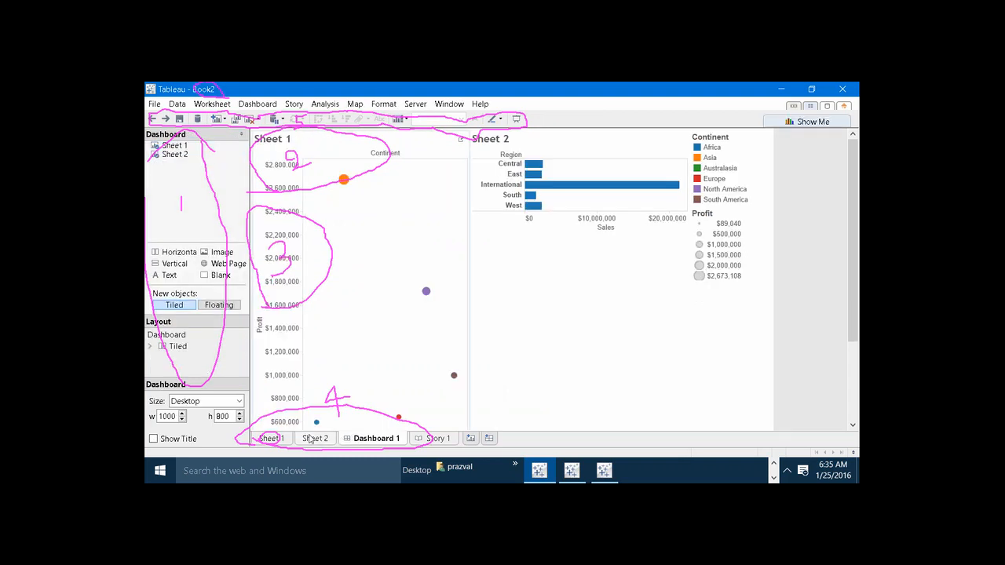
left_click(312, 438)
left_click(364, 442)
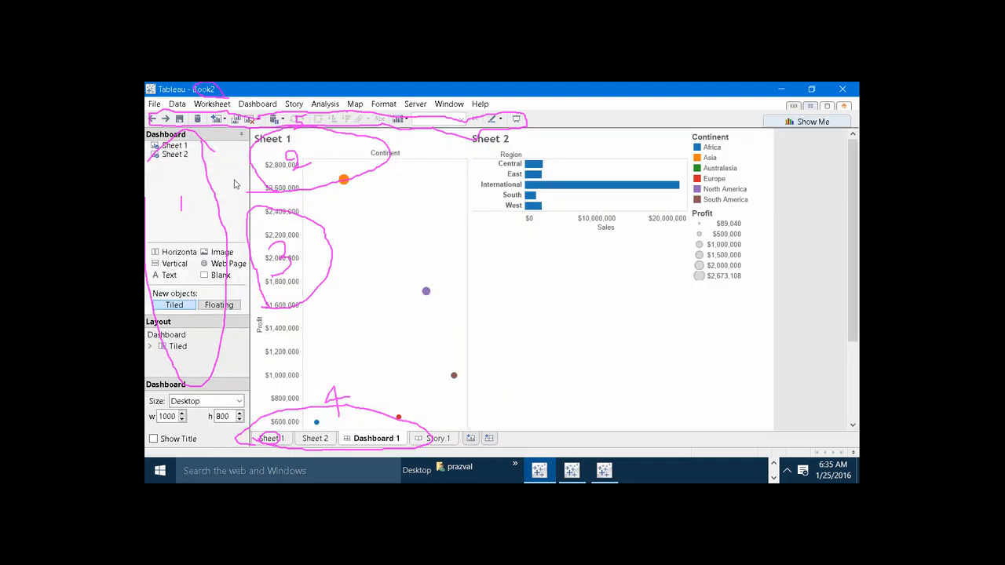
left_click(198, 119)
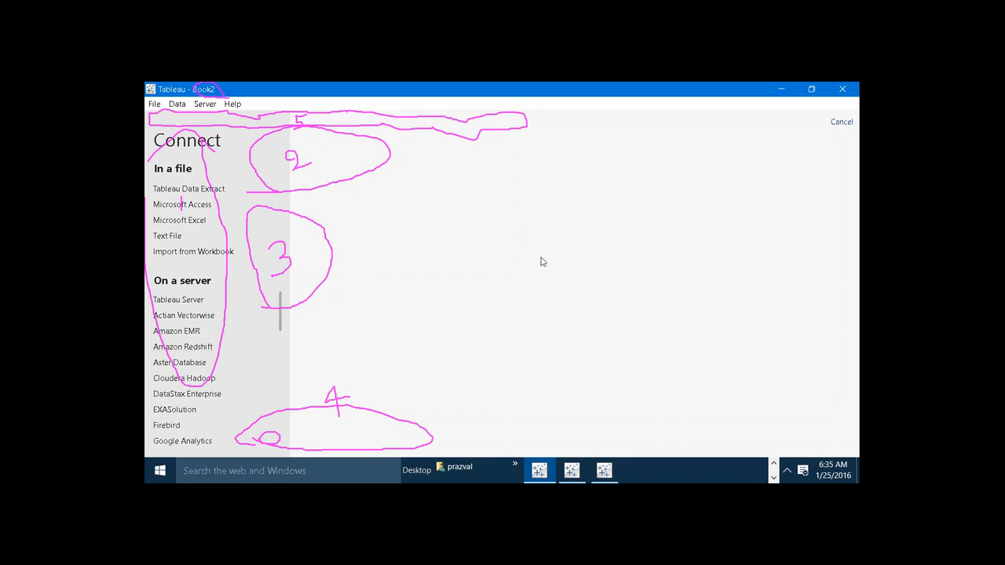
left_click(842, 122)
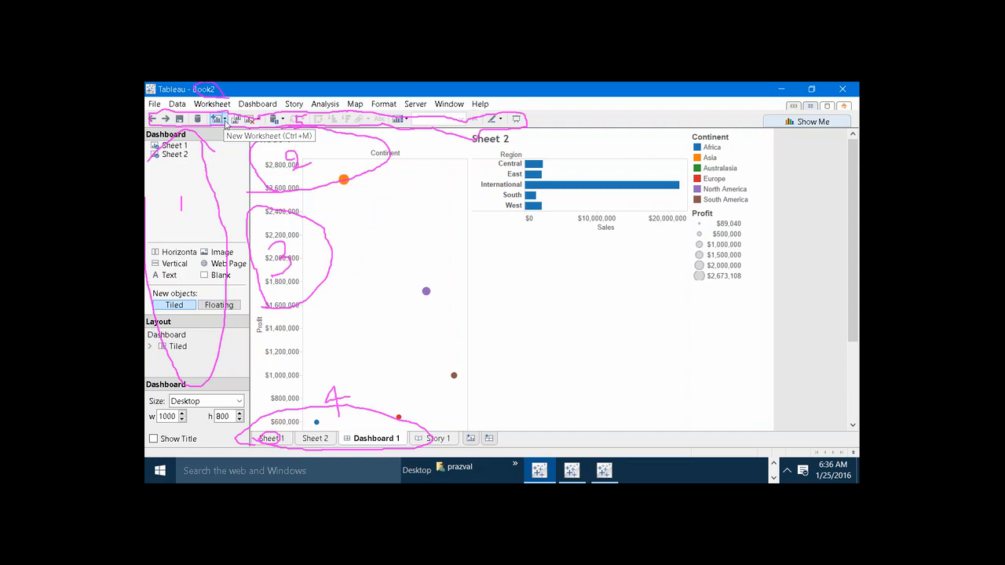
- Add a new worksheet after Dashboard 1 and review the other new sheet types without choosing one
left_click(225, 124)
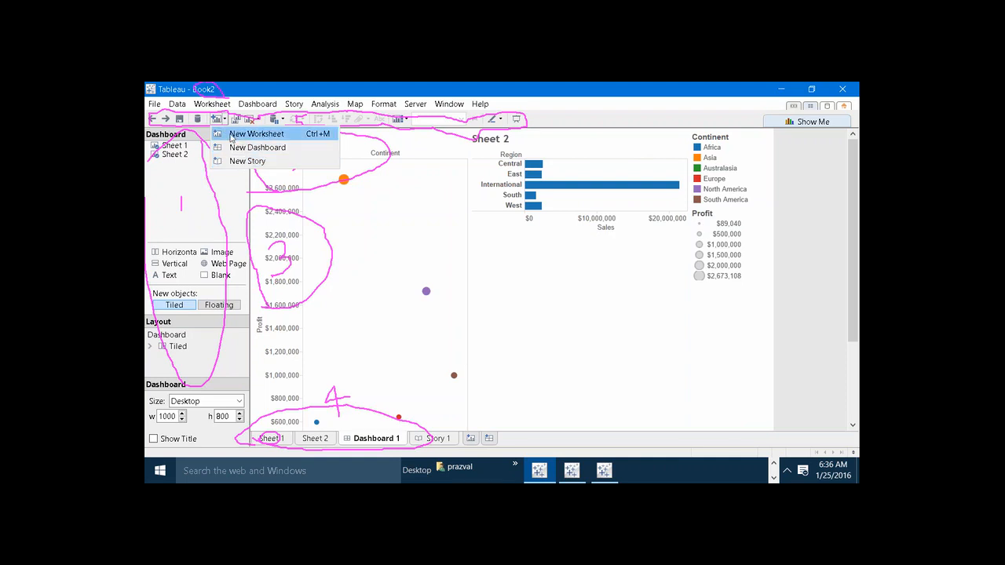
left_click(231, 135)
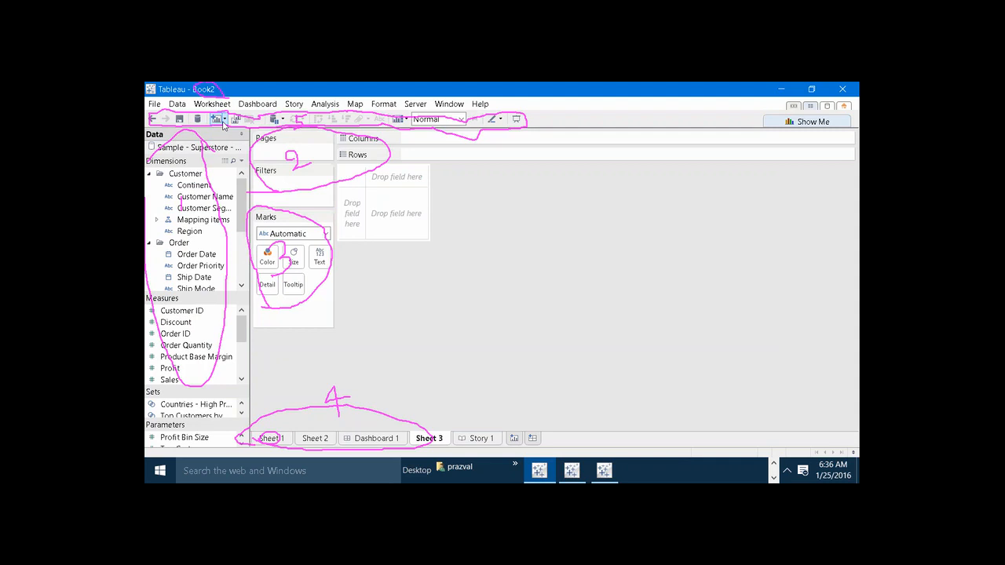
left_click(225, 120)
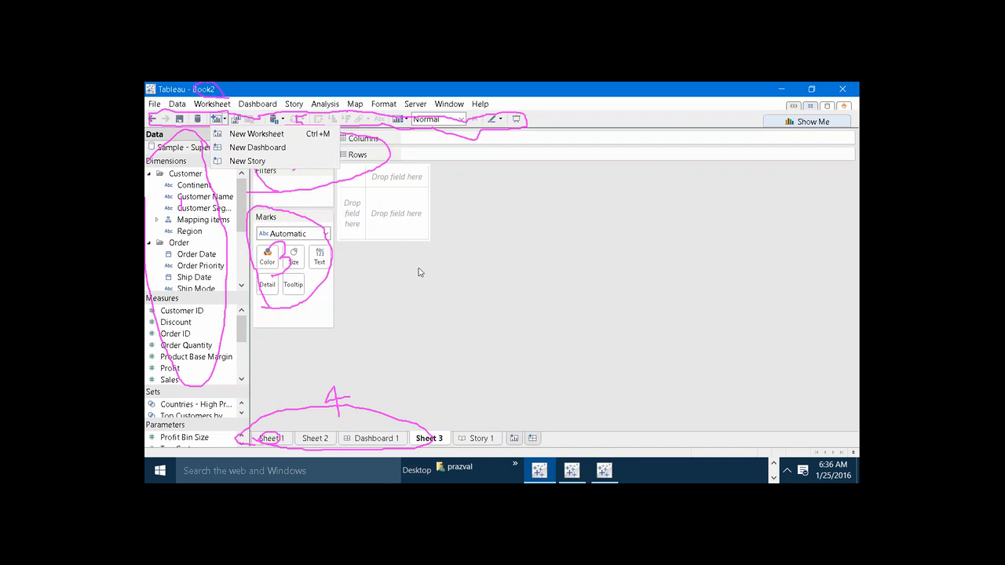
left_click(383, 258)
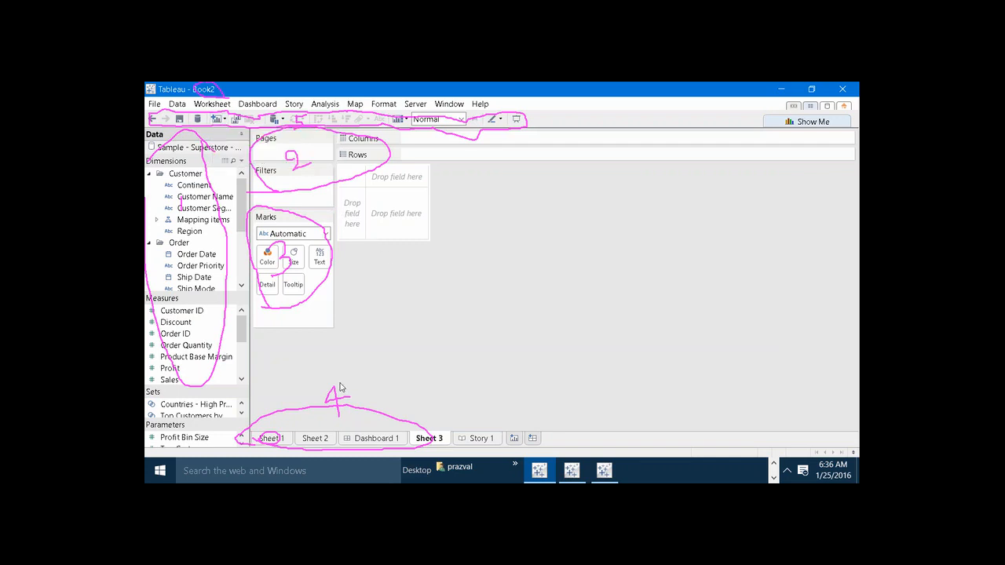
- Duplicate Sheet 2 and return to the original to compare its Sales by Region bars with the copy
left_click(318, 437)
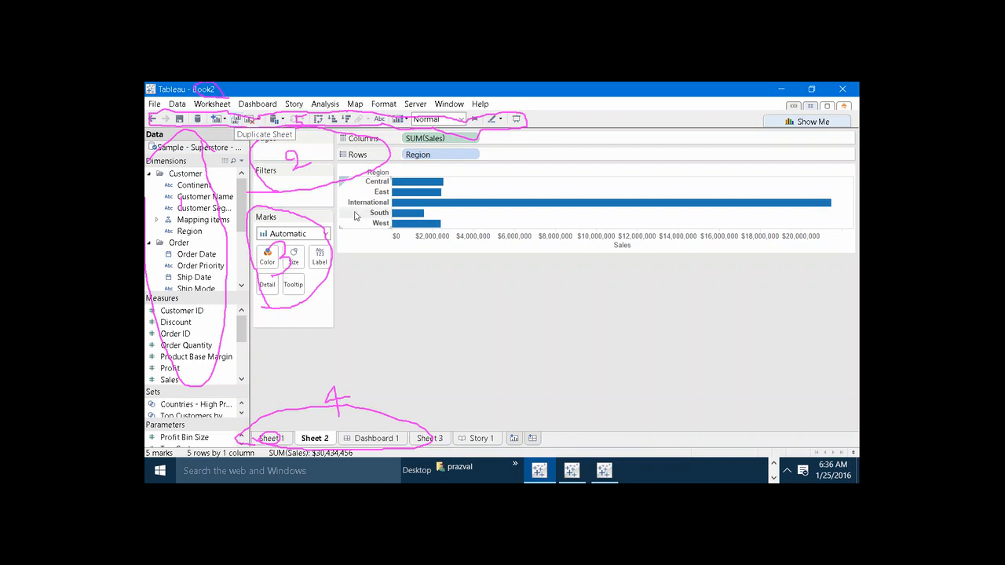
left_click(236, 119)
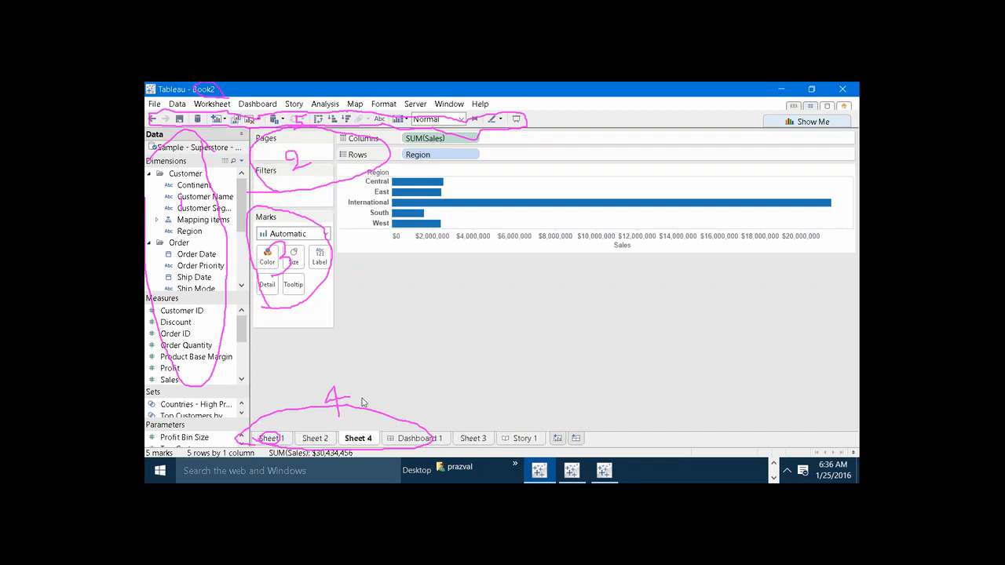
left_click(326, 439)
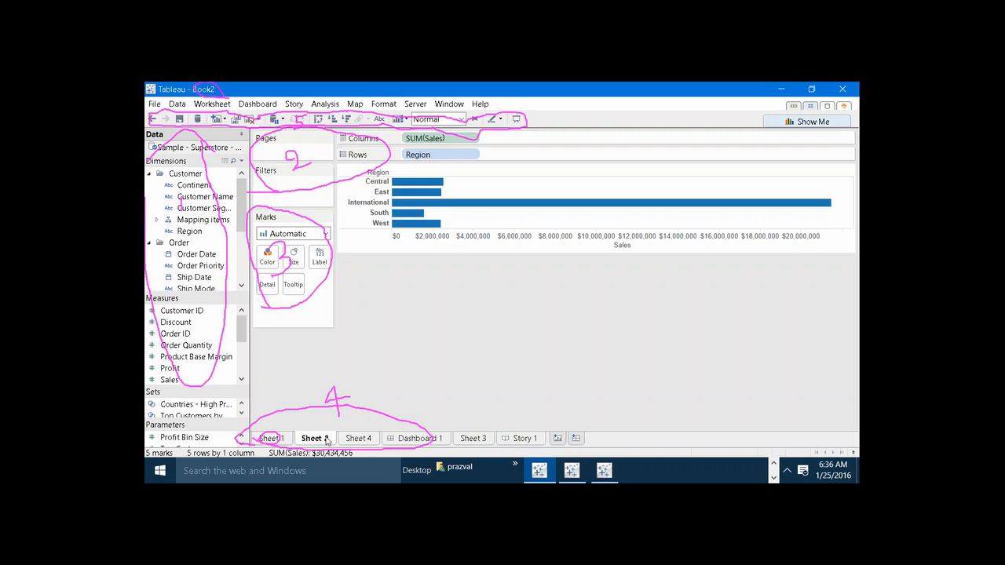
mouse_move(415, 226)
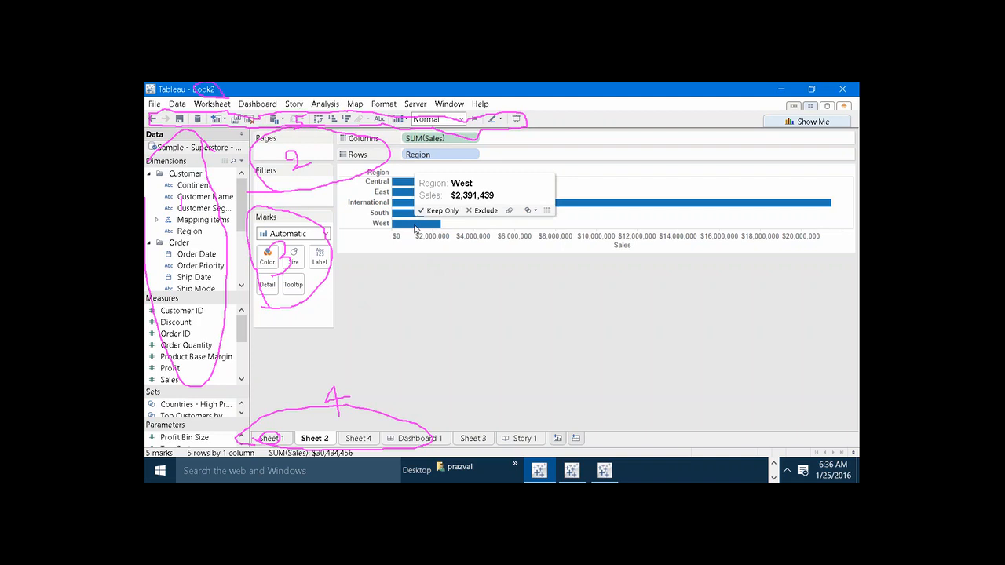
- Duplicate Sheet 2 and clear the copy's chart, undoing the clearing once before clearing it again
left_click(233, 119)
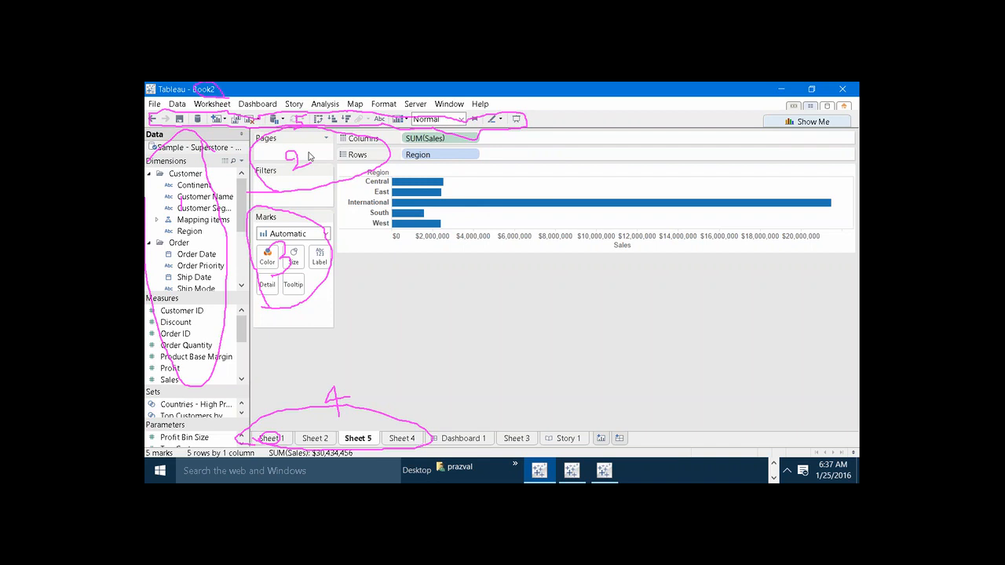
left_click(250, 120)
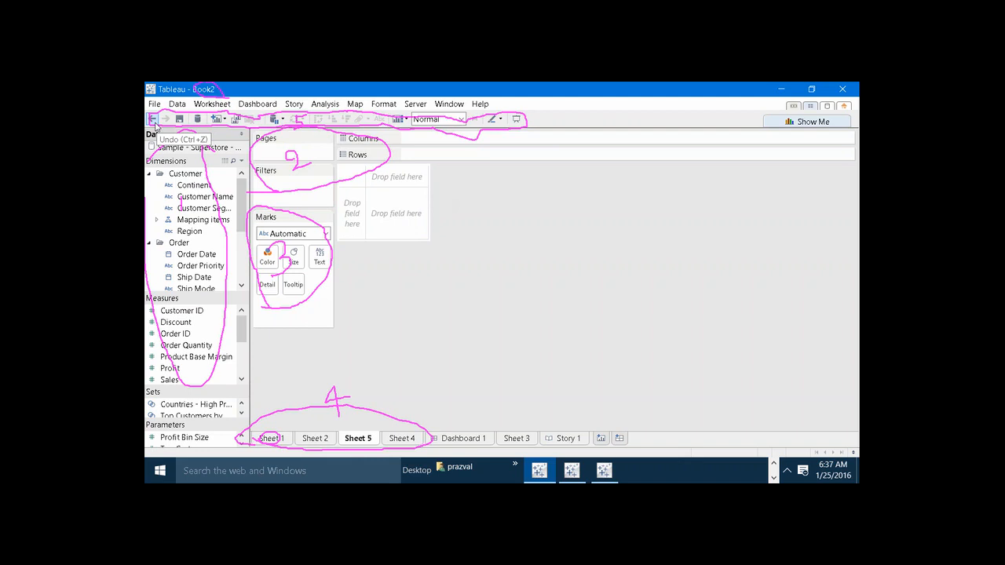
left_click(154, 119)
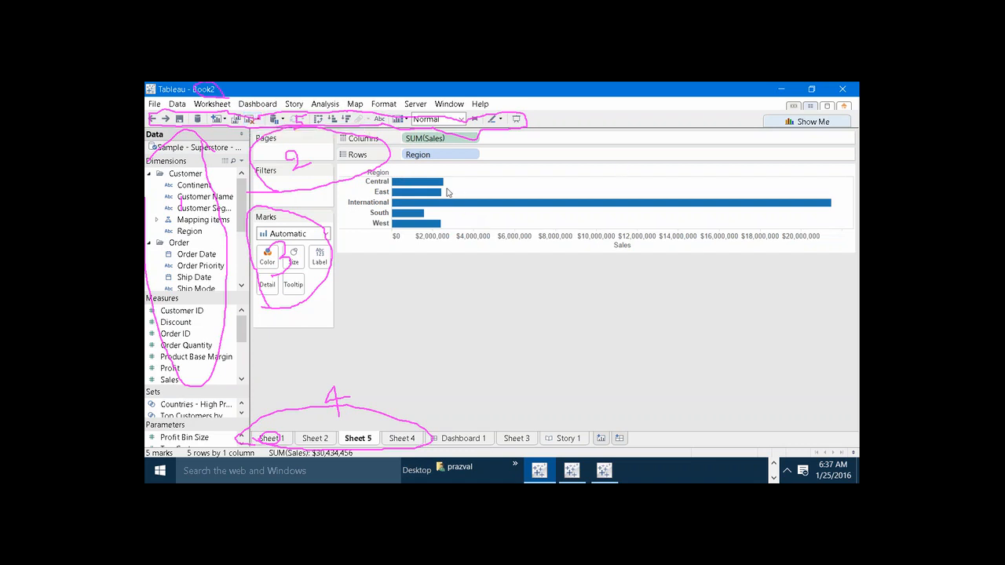
mouse_move(452, 204)
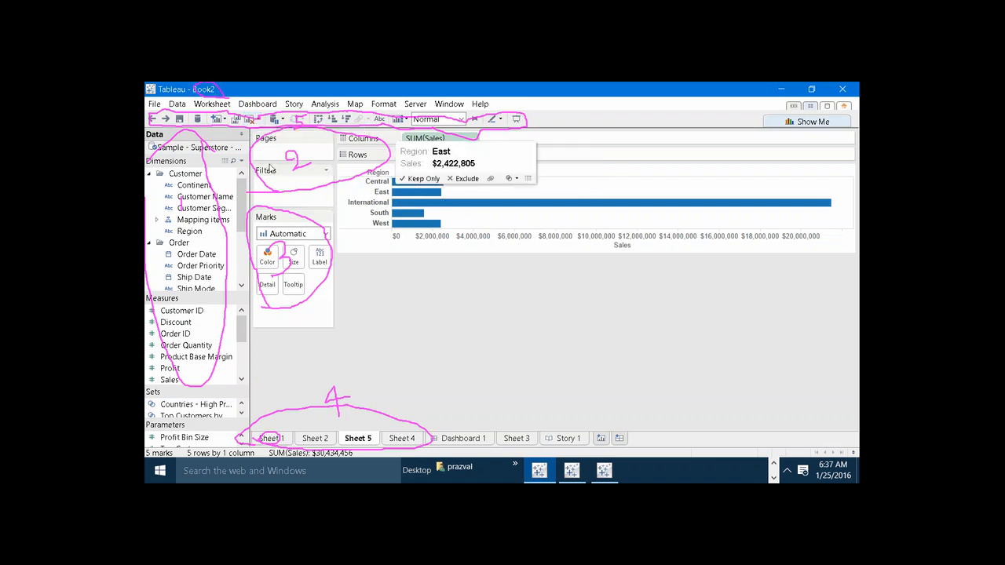
left_click(250, 121)
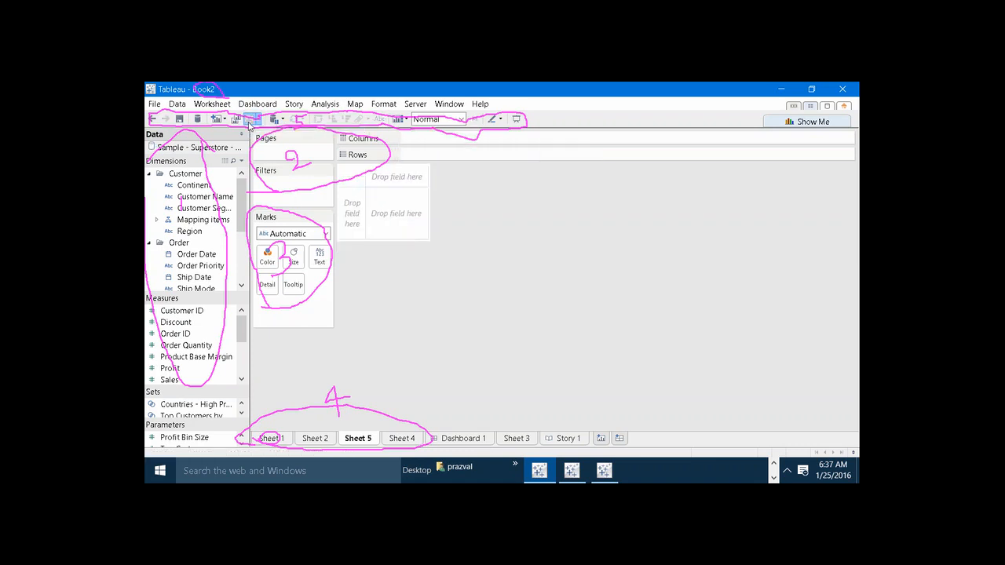
- Save the workbook in the Workbooks folder under the file name SAMPLE
left_click(180, 119)
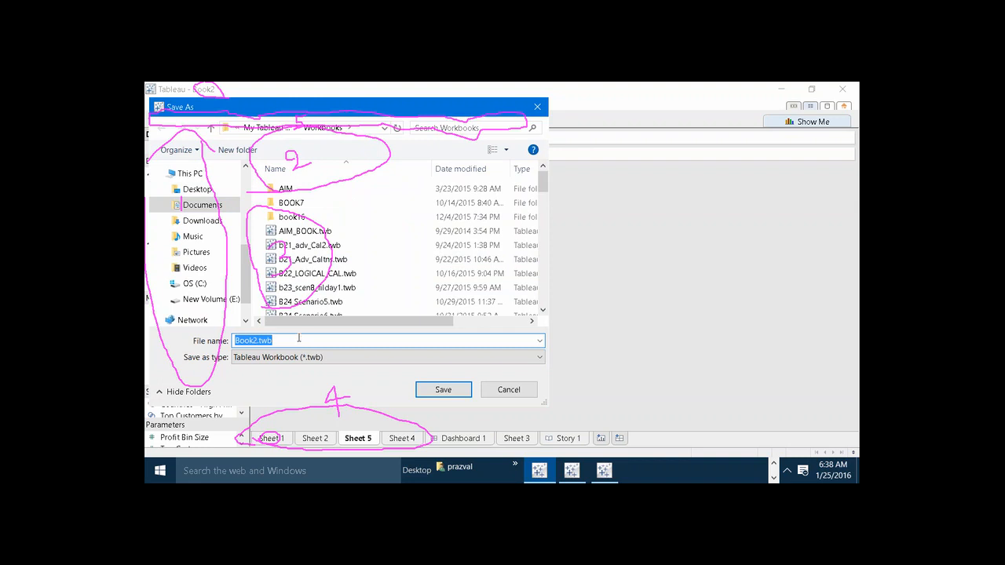
type("SAMPLE")
left_click(464, 395)
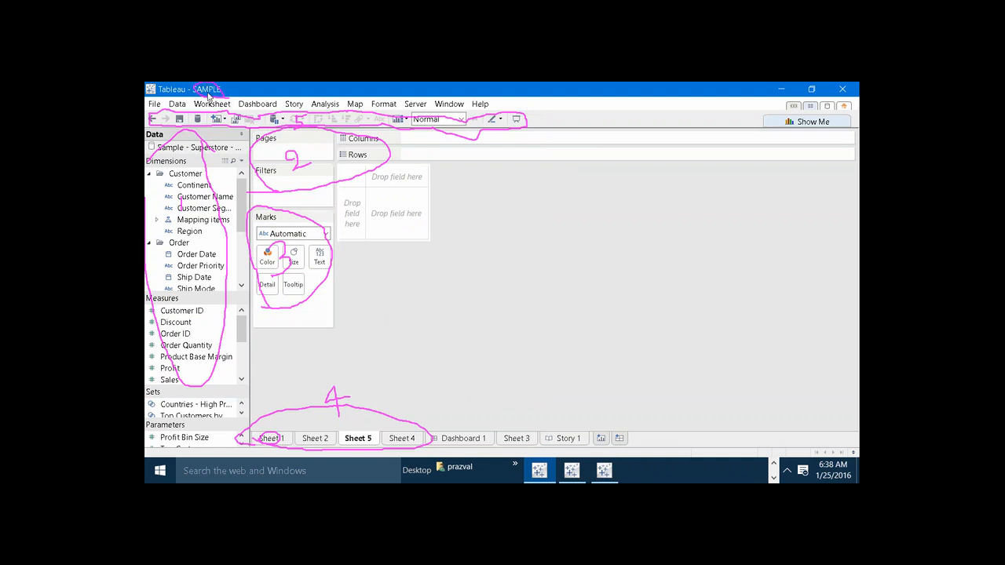
- Undo the clearing of Sheet 5, pause automatic updates and remove the pen annotations from the screen
left_click(154, 118)
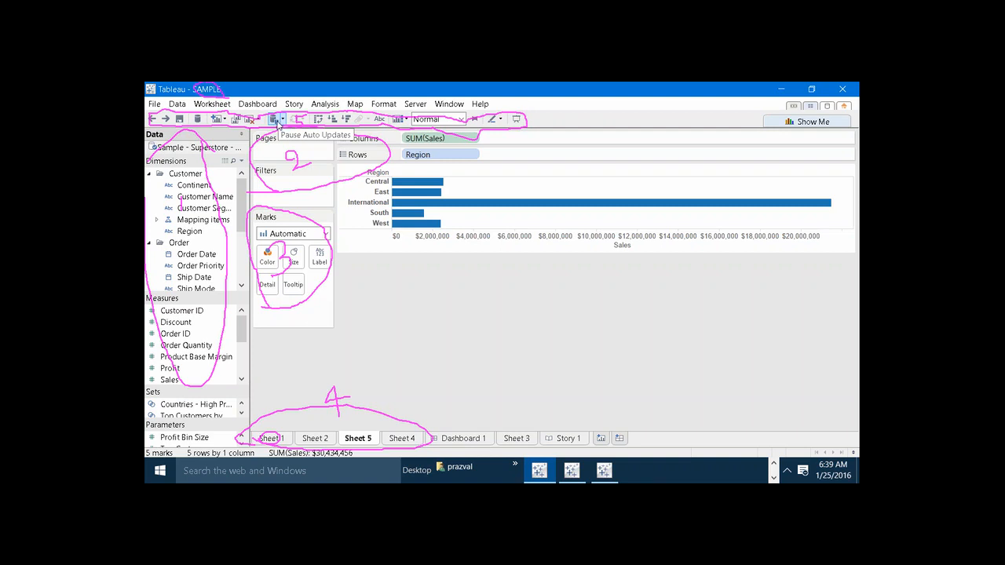
left_click(276, 123)
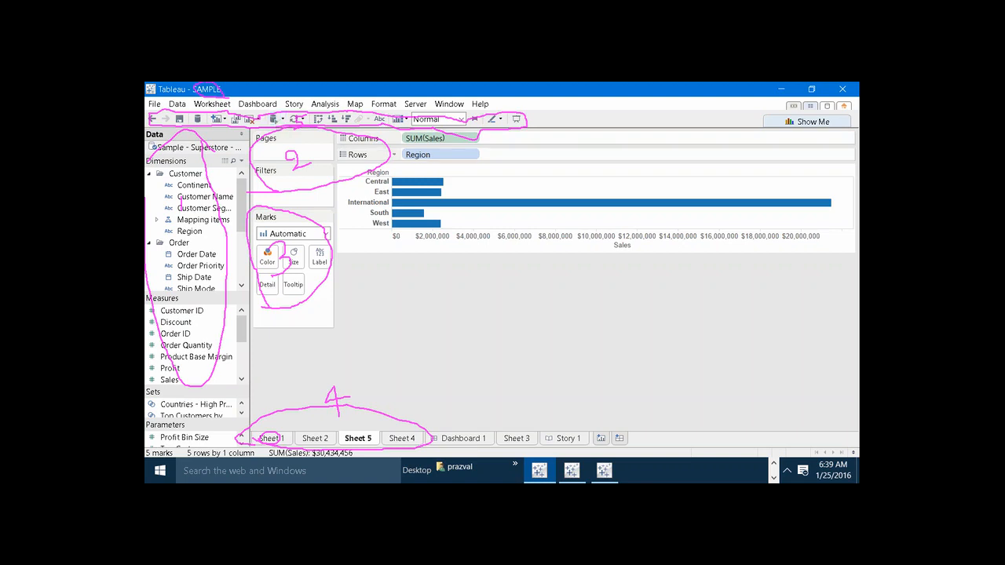
key("Escape")
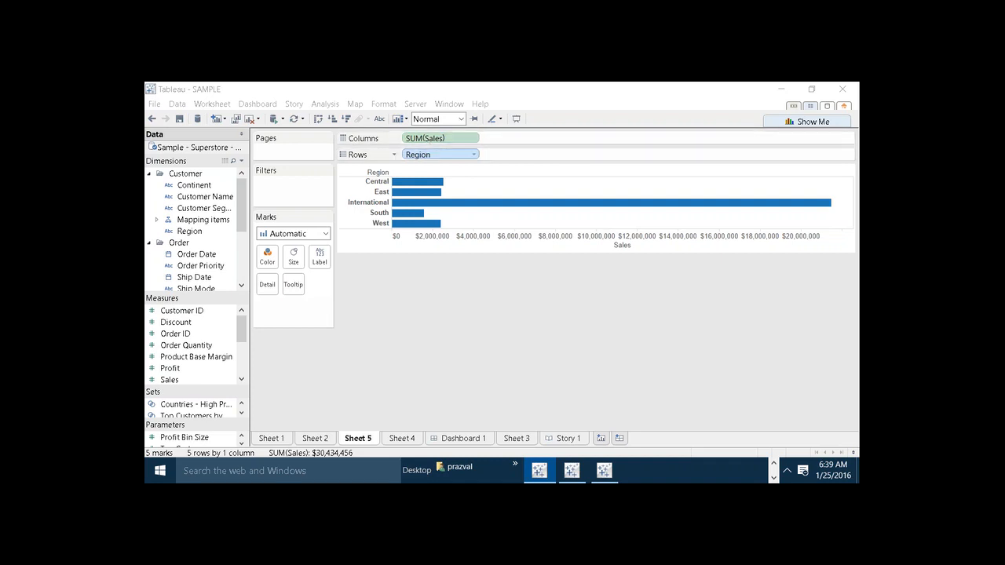
- Swap the chart's rows and columns and swap them back, and sort Region by Sales, first ascending and finally descending
left_click(318, 119)
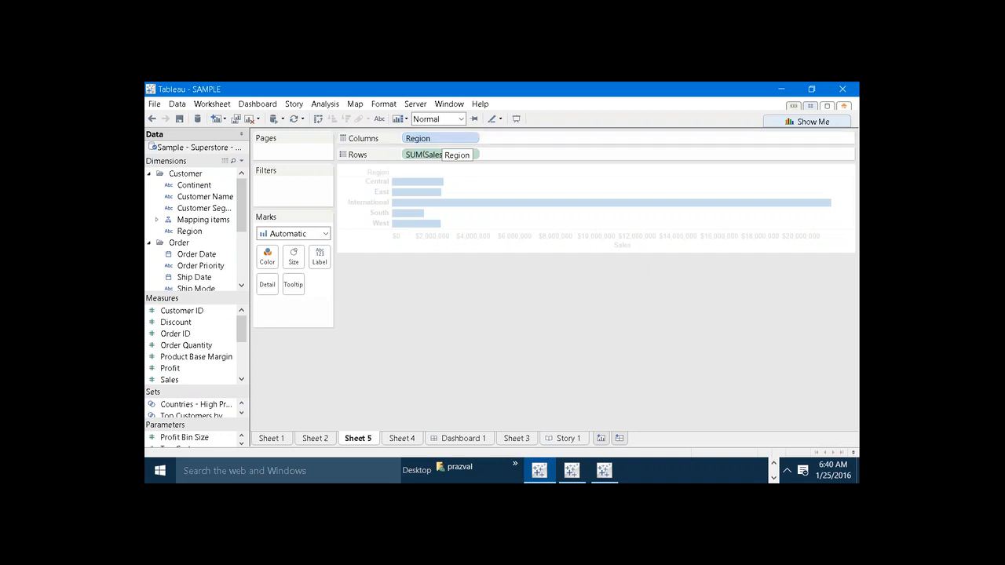
left_click(319, 119)
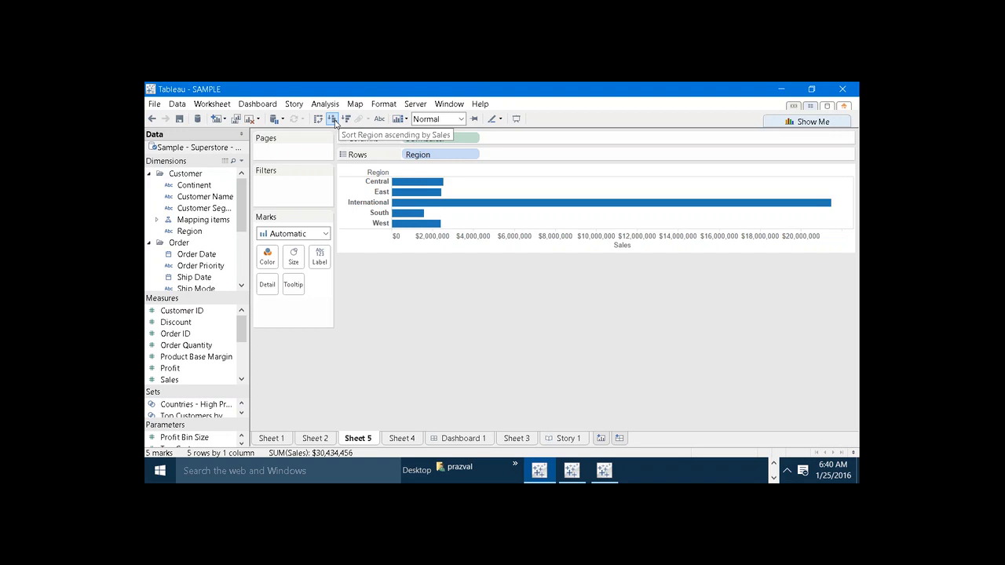
left_click(335, 121)
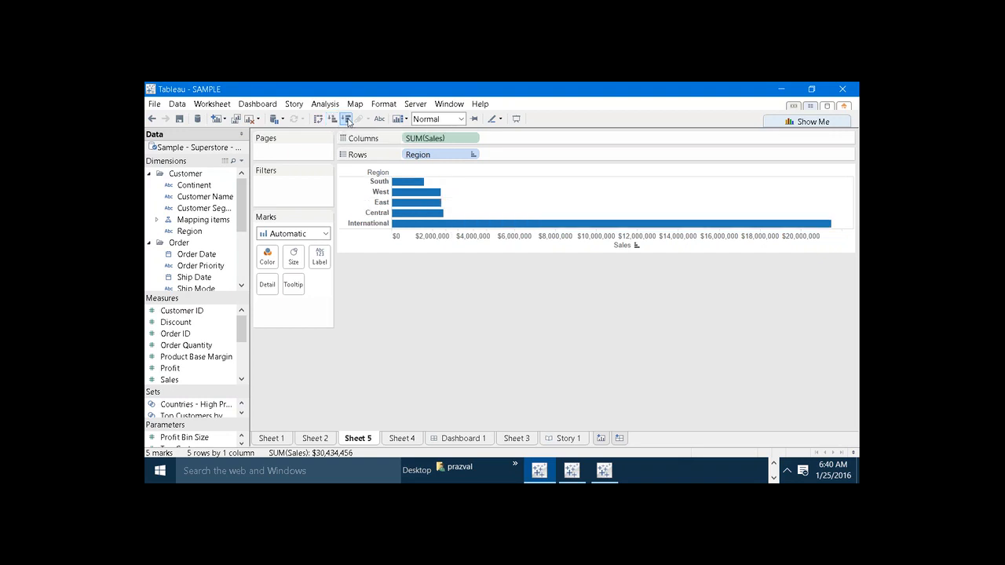
left_click(346, 120)
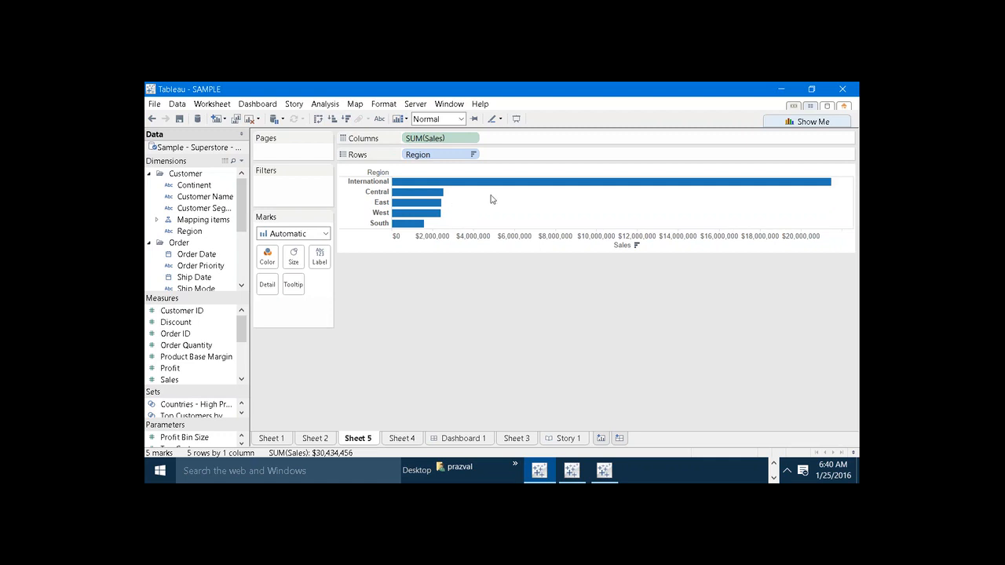
mouse_move(497, 184)
- Toggle the Sales mark labels on the region bars on and off twice, leaving them hidden
left_click(380, 122)
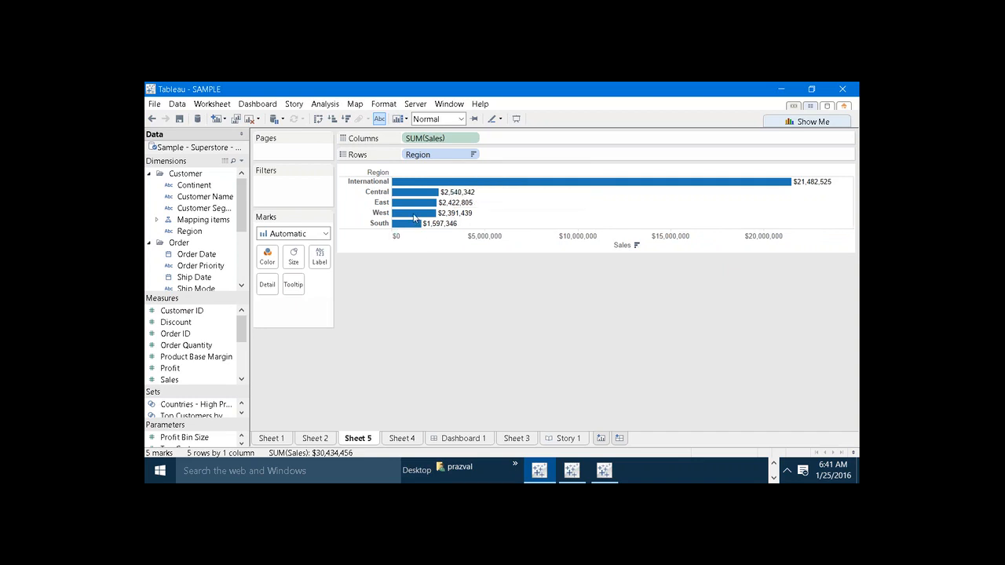
left_click(379, 120)
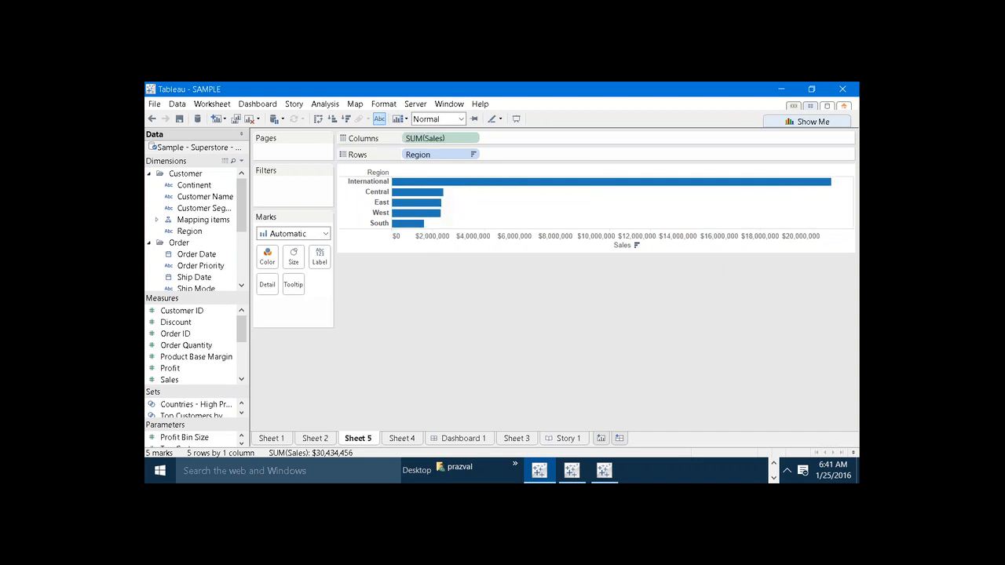
left_click(379, 119)
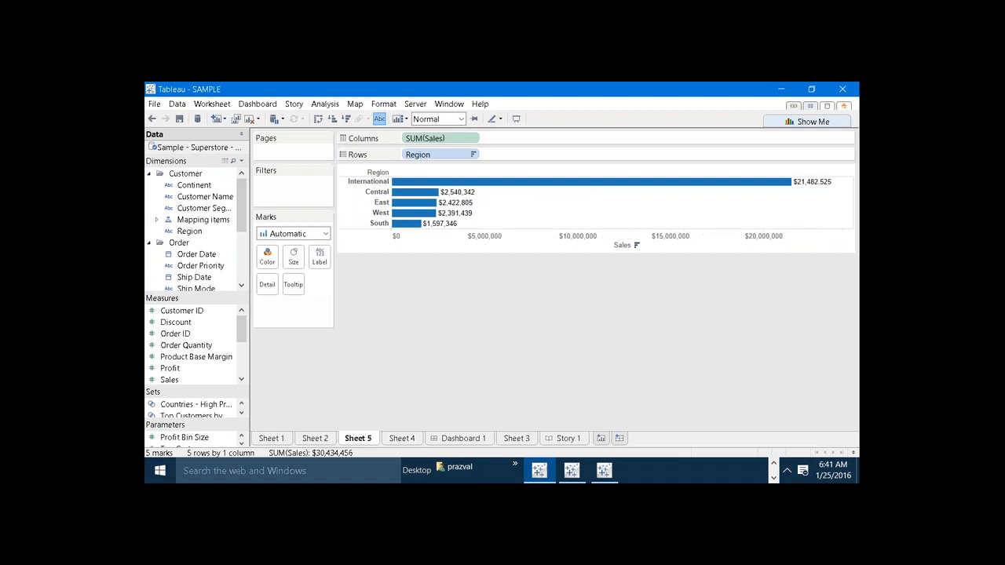
left_click(379, 119)
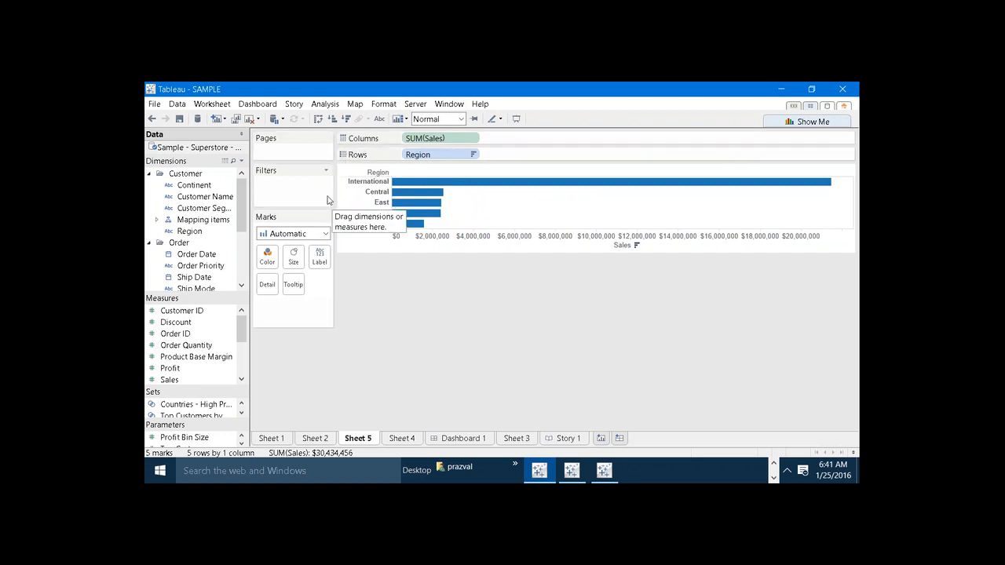
- Hide the Columns, Rows, Pages and Filters shelves and the Marks card on Sheet 5
left_click(406, 119)
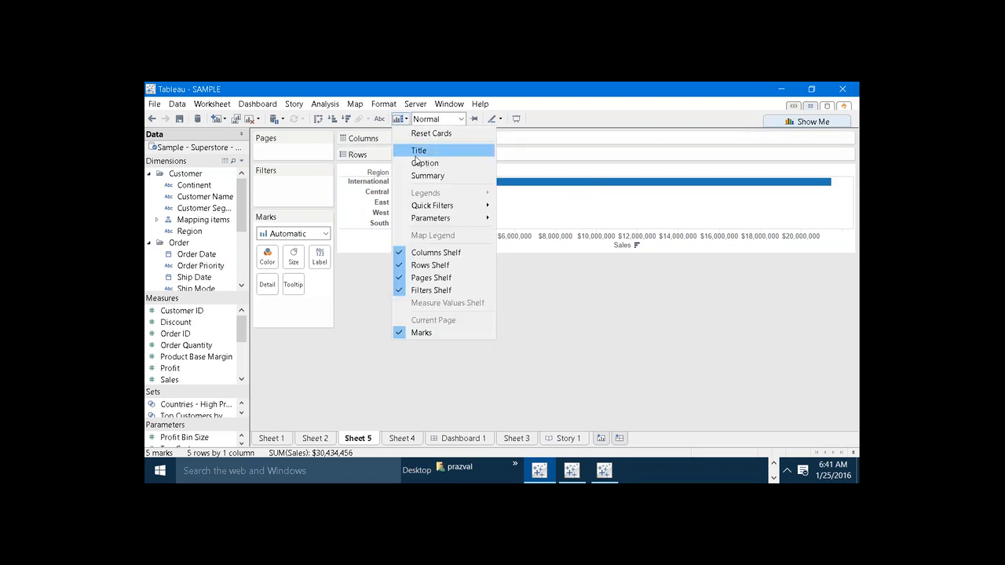
left_click(438, 253)
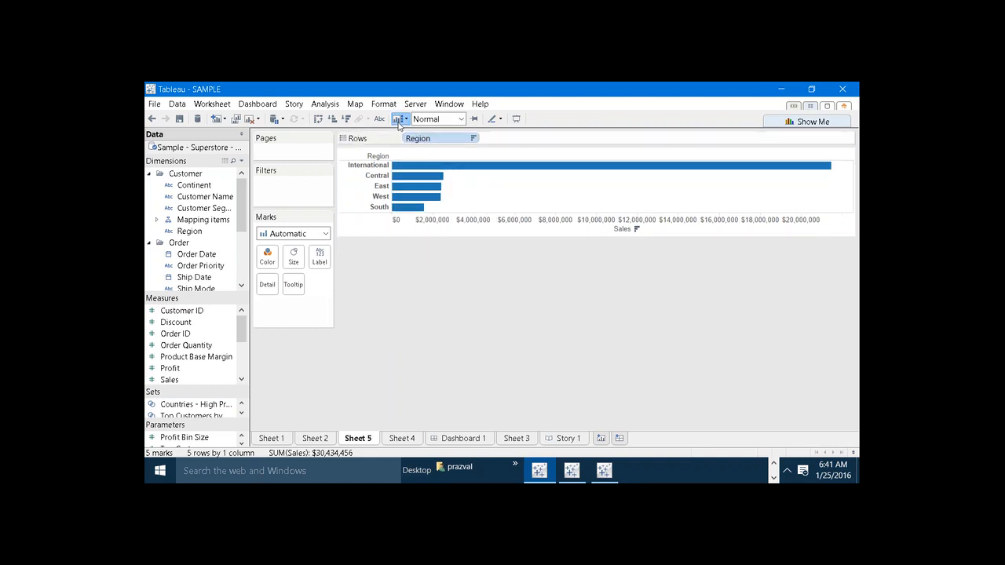
left_click(399, 119)
left_click(425, 270)
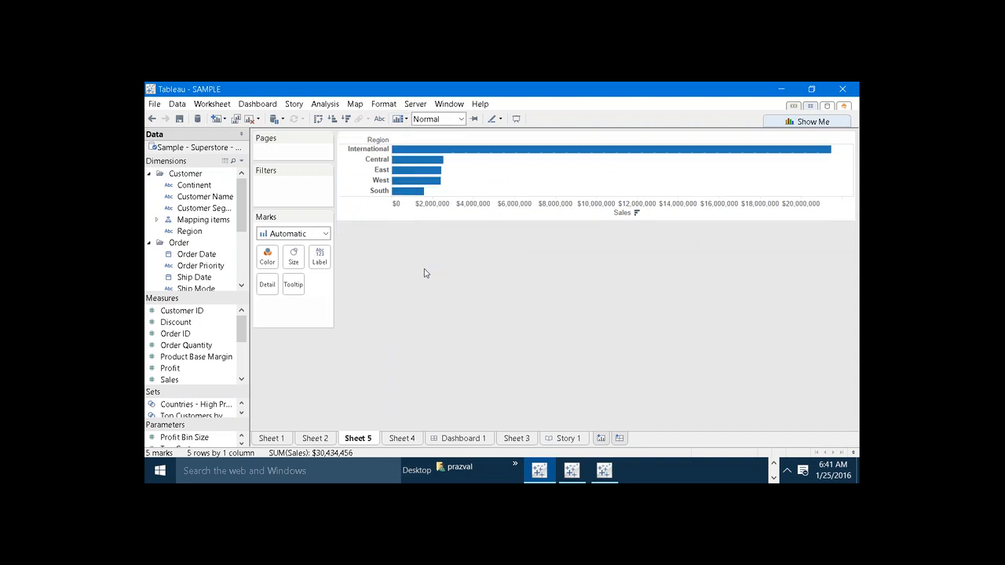
left_click(399, 118)
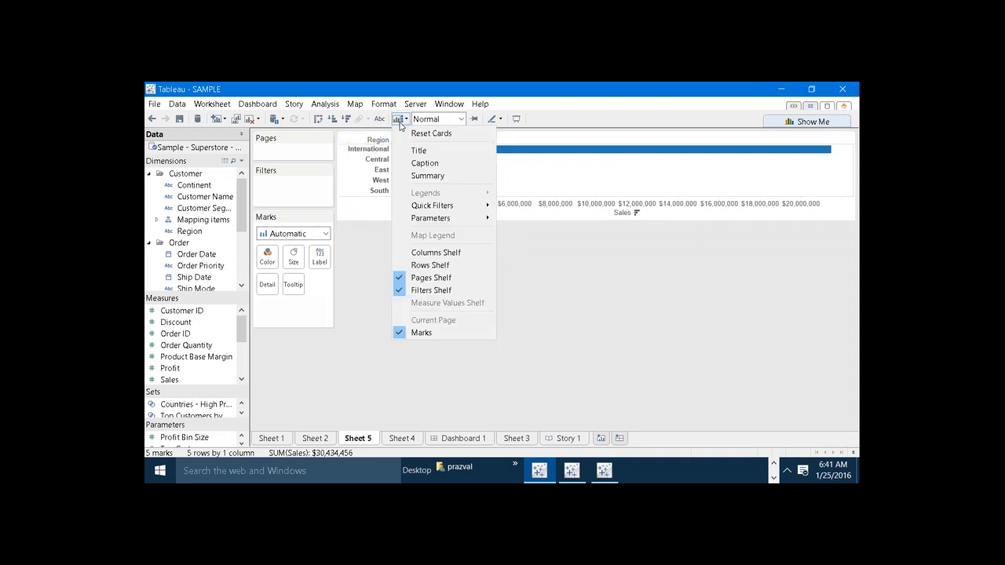
left_click(435, 333)
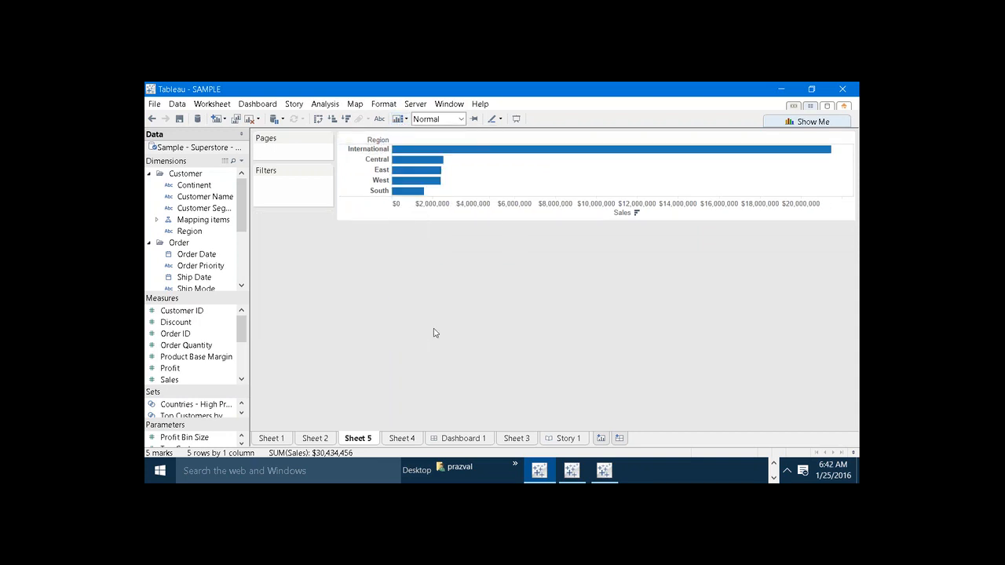
left_click(399, 118)
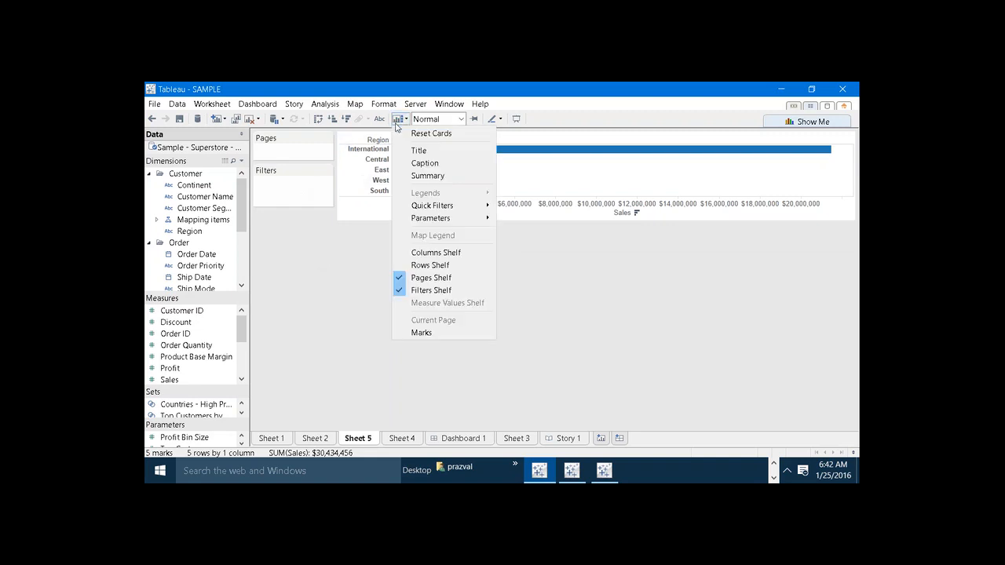
left_click(444, 278)
left_click(398, 119)
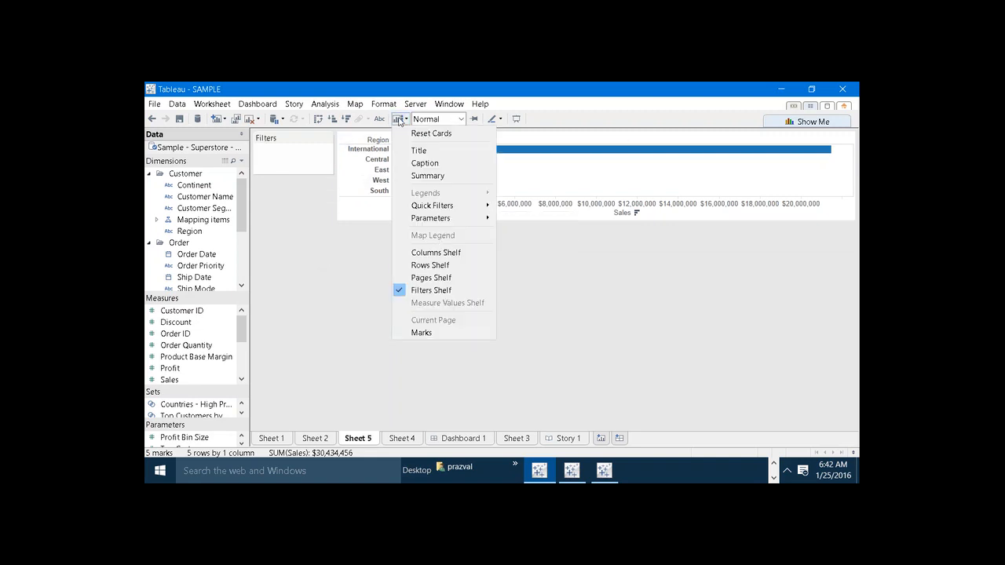
left_click(446, 291)
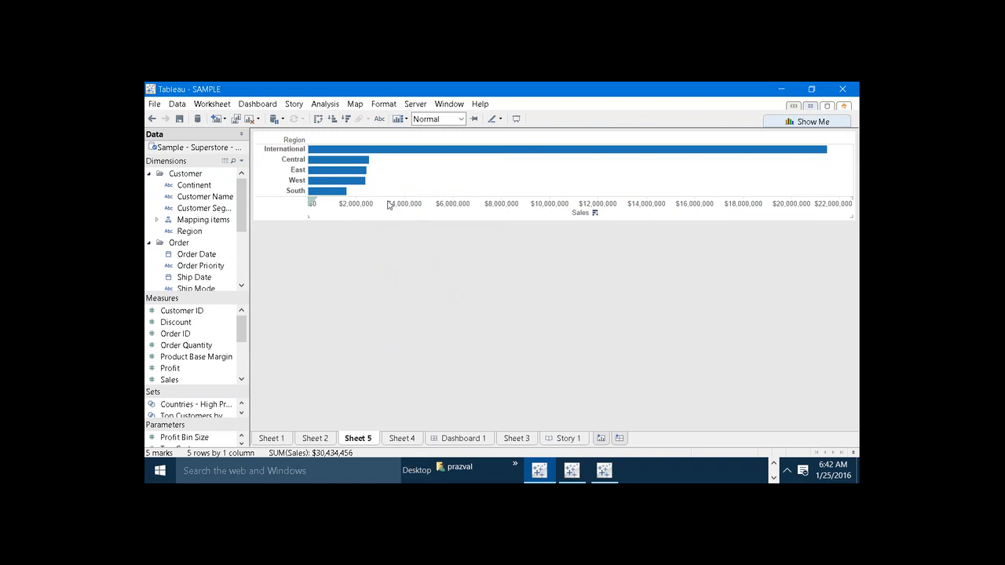
- Show the Columns shelf, the Rows shelf and the Marks card on Sheet 5 again
left_click(404, 121)
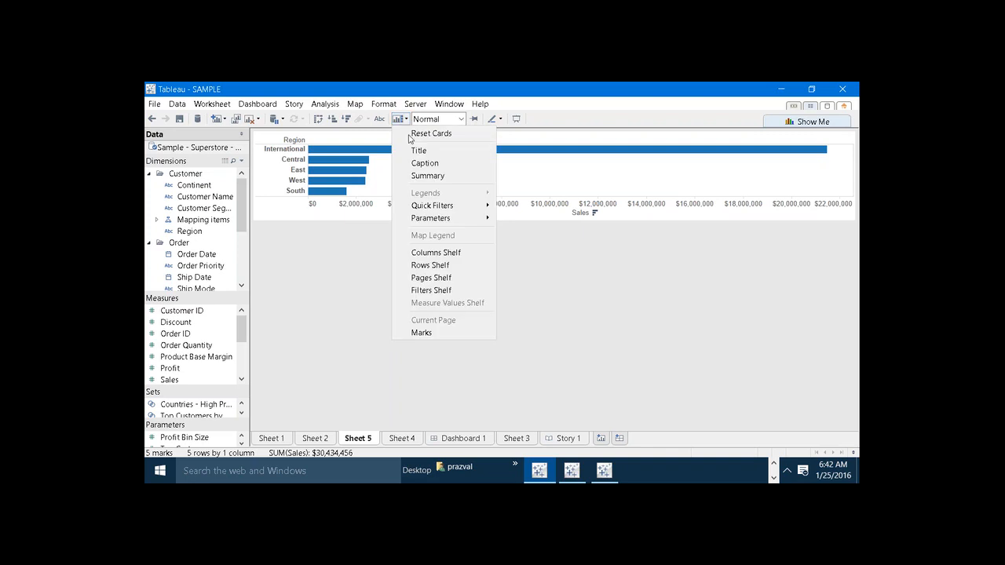
left_click(443, 252)
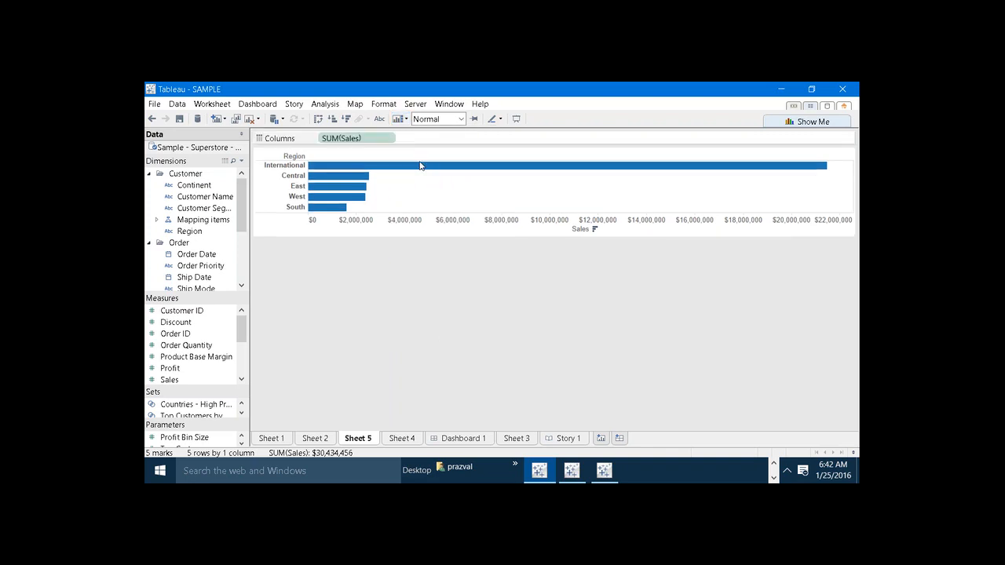
left_click(401, 120)
left_click(424, 265)
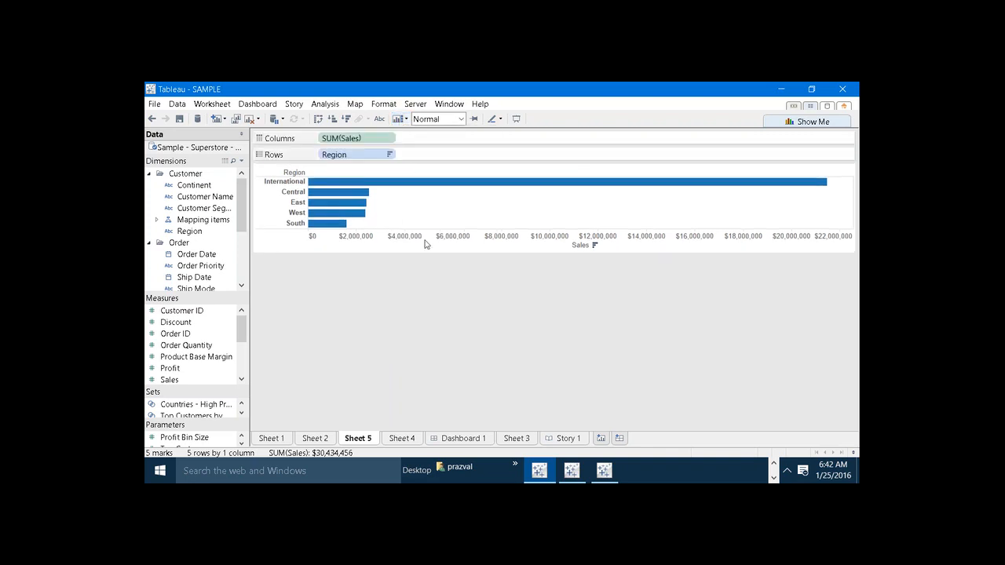
left_click(400, 121)
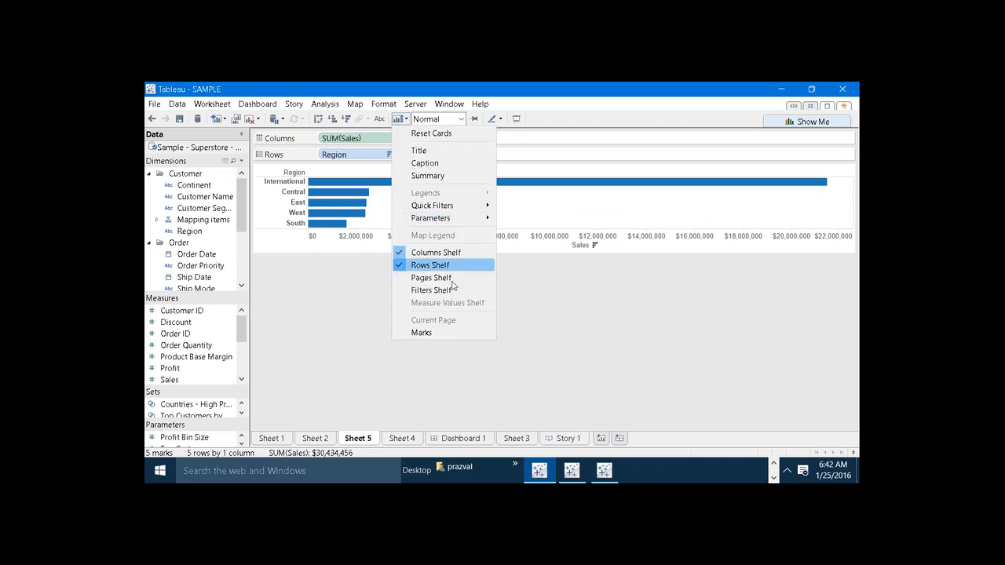
left_click(457, 338)
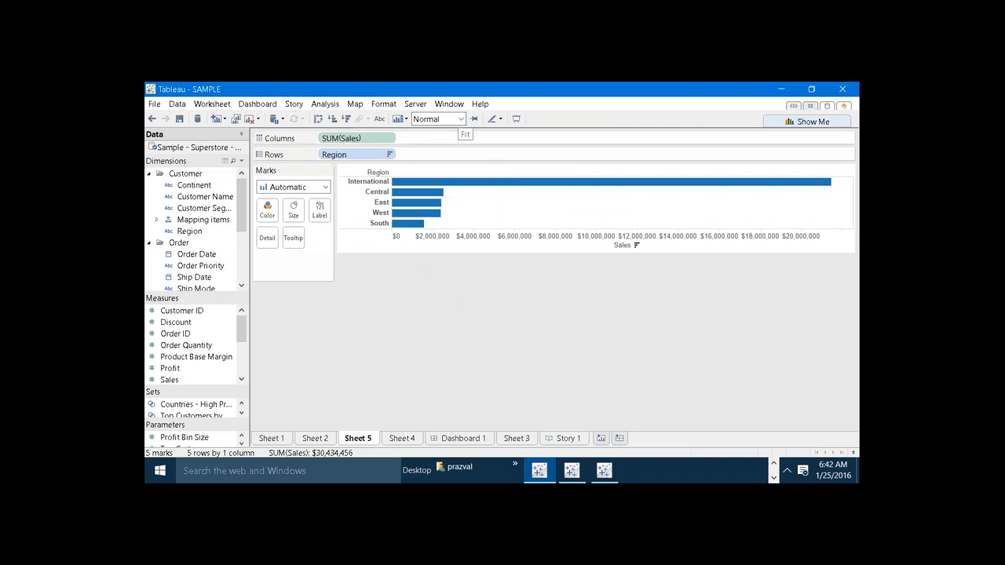
- Circle the empty area below the bar chart with the annotation pen and erase the drawing
left_click_drag(346, 139, 326, 145)
key("ctrl+shift+d")
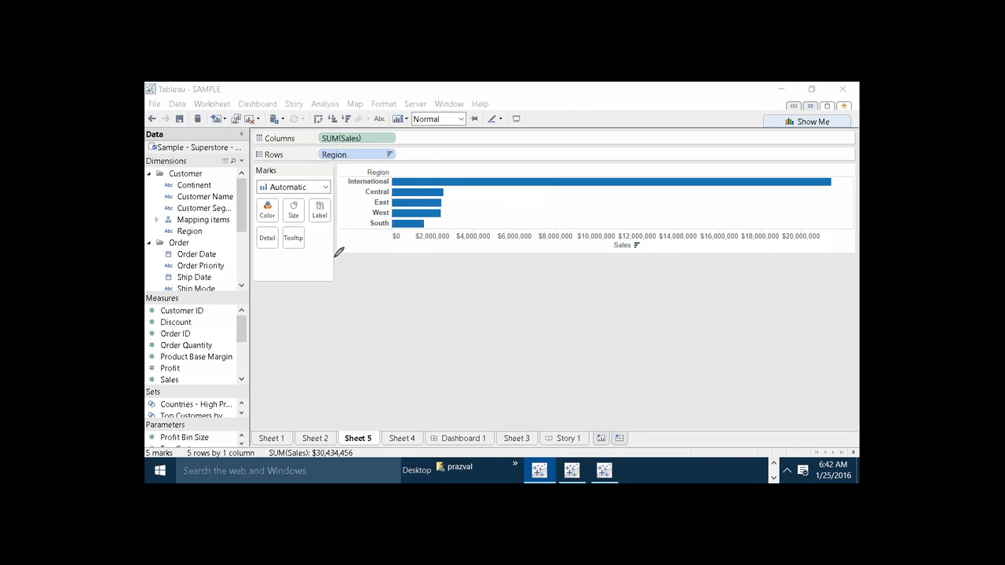
mouse_move(333, 257)
left_mouse_down()
mouse_move(788, 264)
mouse_move(830, 315)
mouse_move(824, 382)
mouse_move(564, 441)
mouse_move(393, 443)
mouse_move(254, 393)
mouse_move(259, 307)
mouse_move(413, 240)
left_mouse_up()
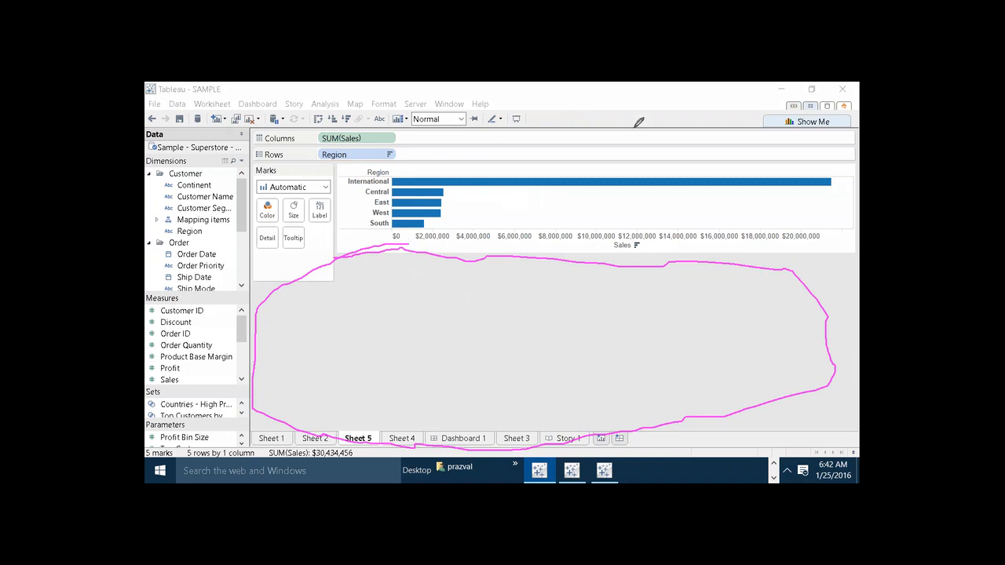
key("Escape")
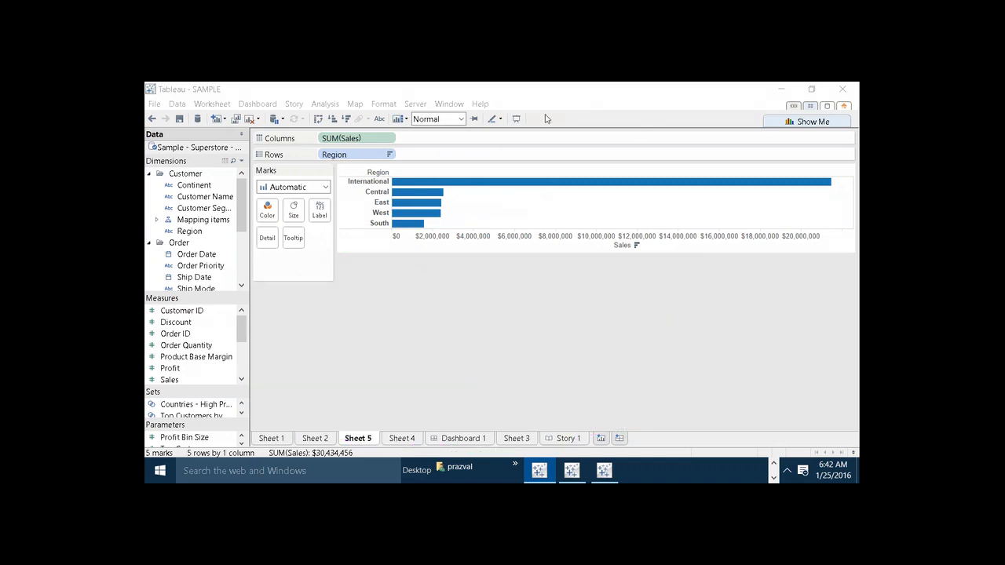
- Fit the Sheet 5 region bar chart to Entire View
left_click(462, 119)
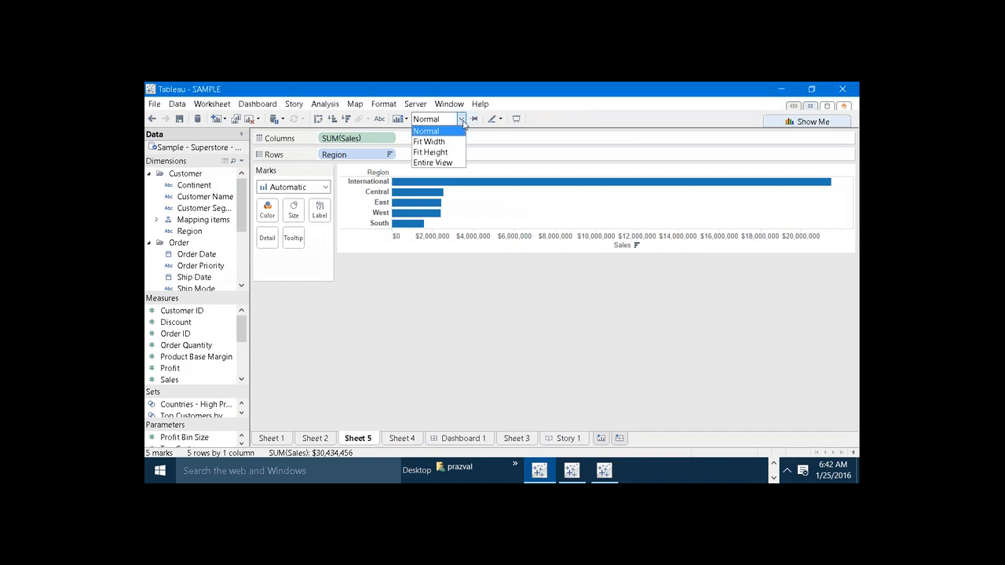
left_click(451, 163)
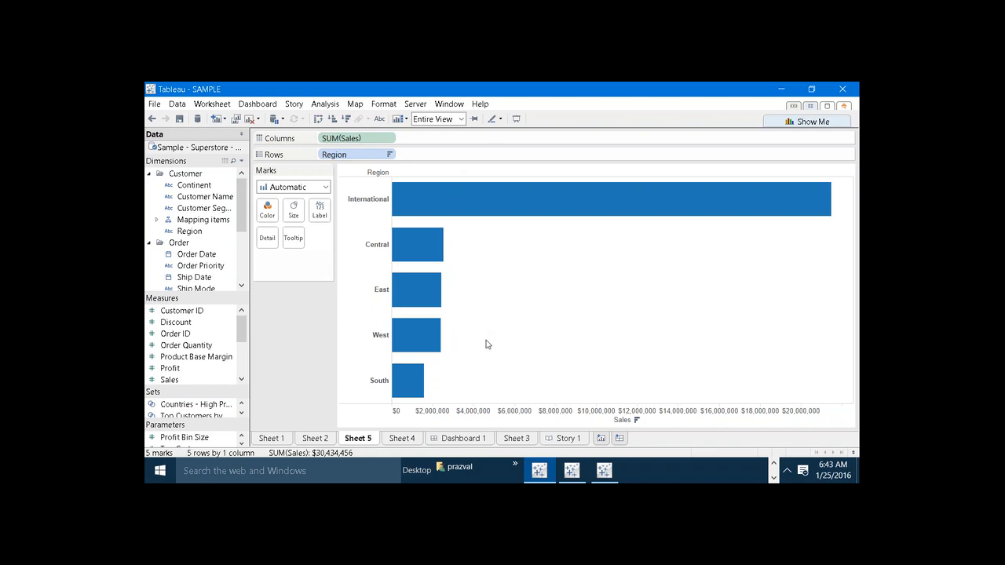
left_click(460, 120)
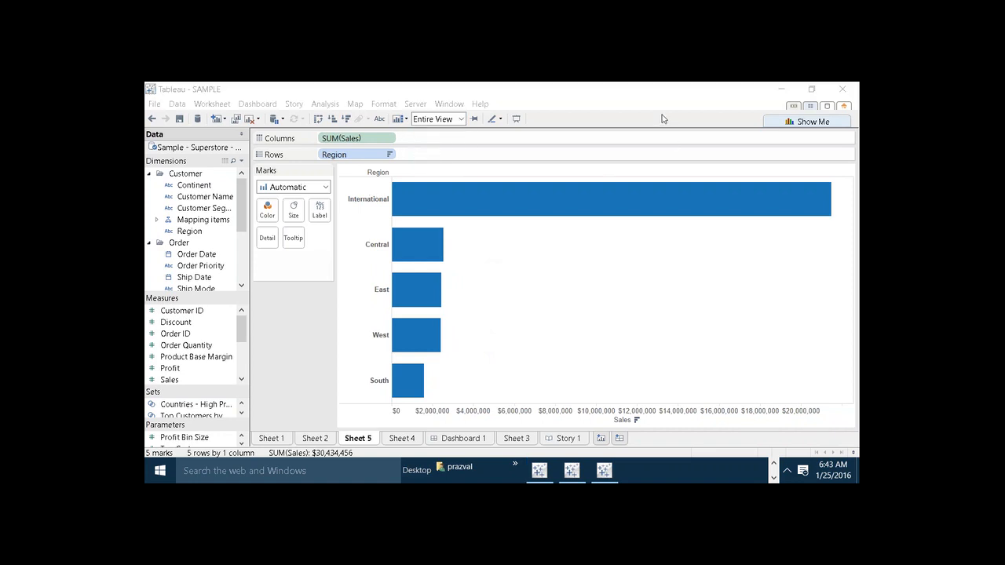
- View the Sheet 5 bar chart in presentation mode and return to the normal workspace
left_click(516, 119)
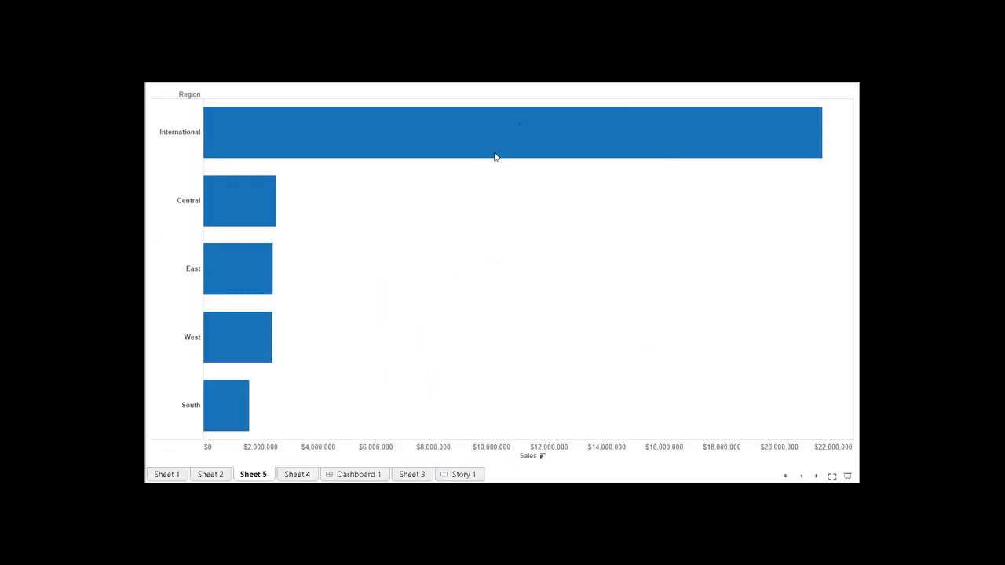
mouse_move(464, 125)
left_click(848, 477)
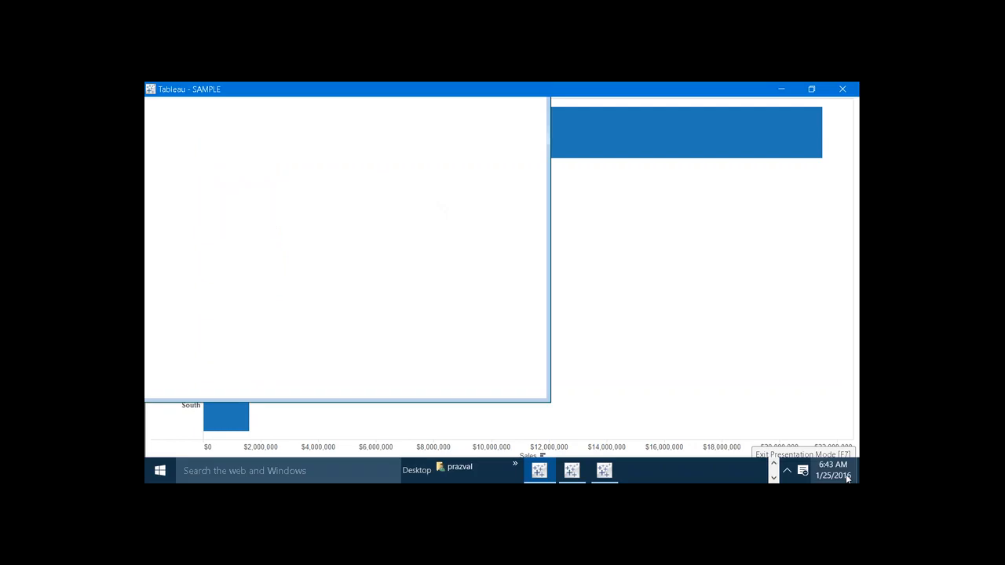
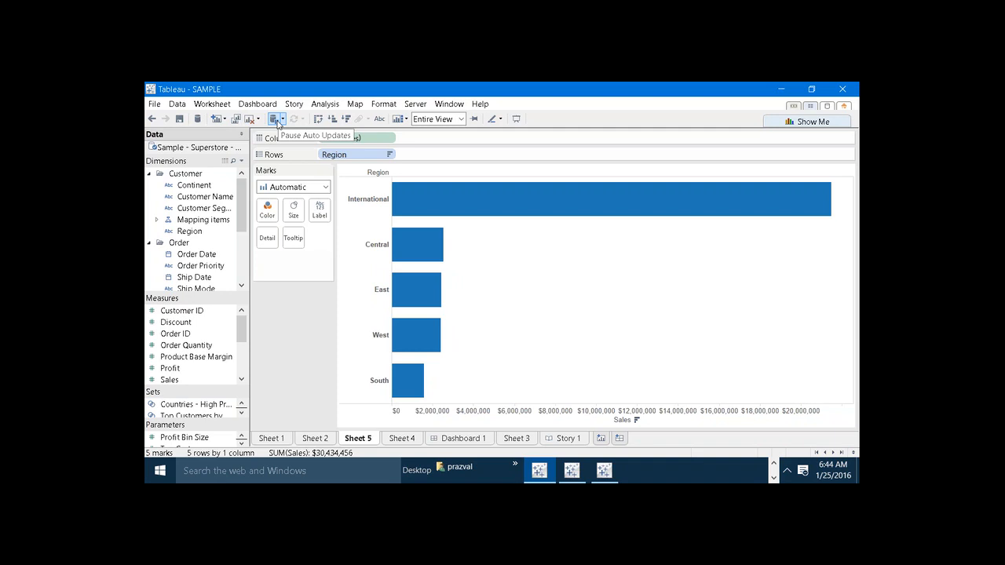
- Show the mark labels on the region bars and review which shelves and cards can be shown or hidden
left_click(275, 119)
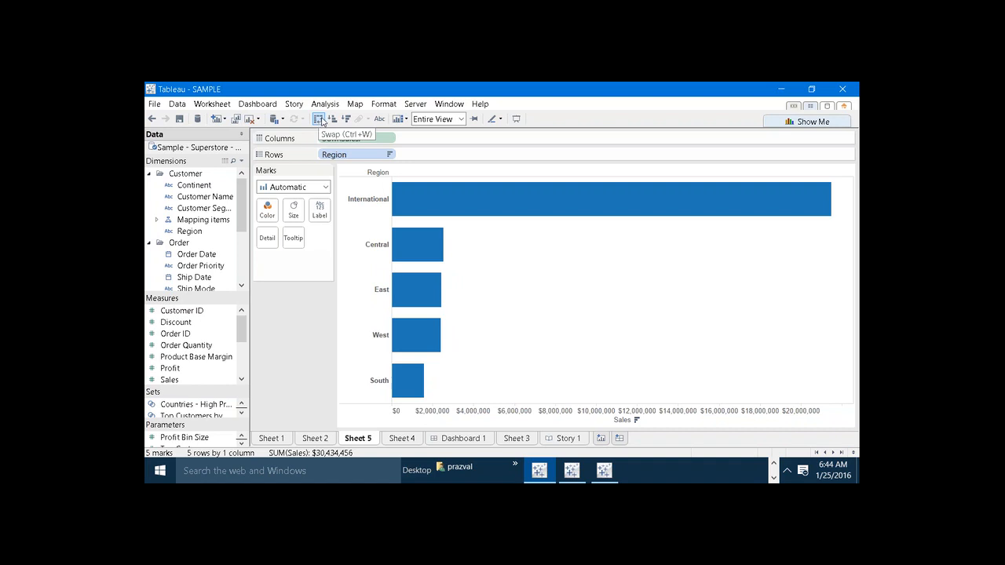
left_click(379, 119)
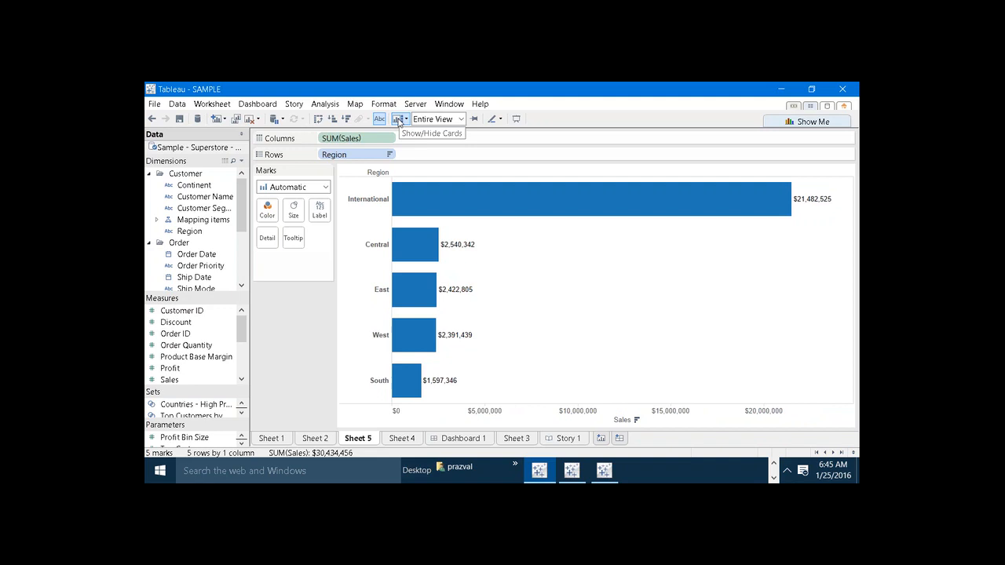
left_click(398, 120)
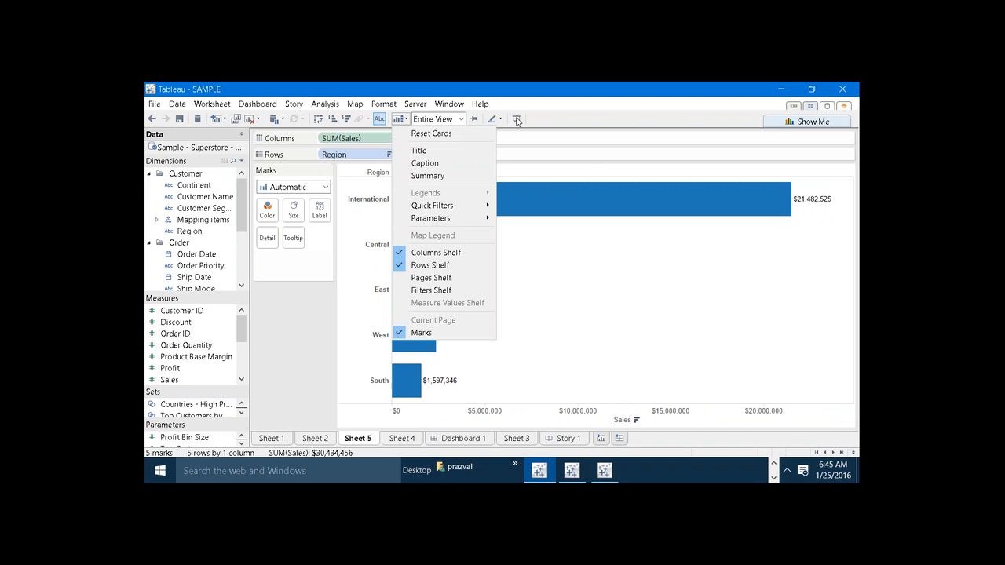
left_click(579, 165)
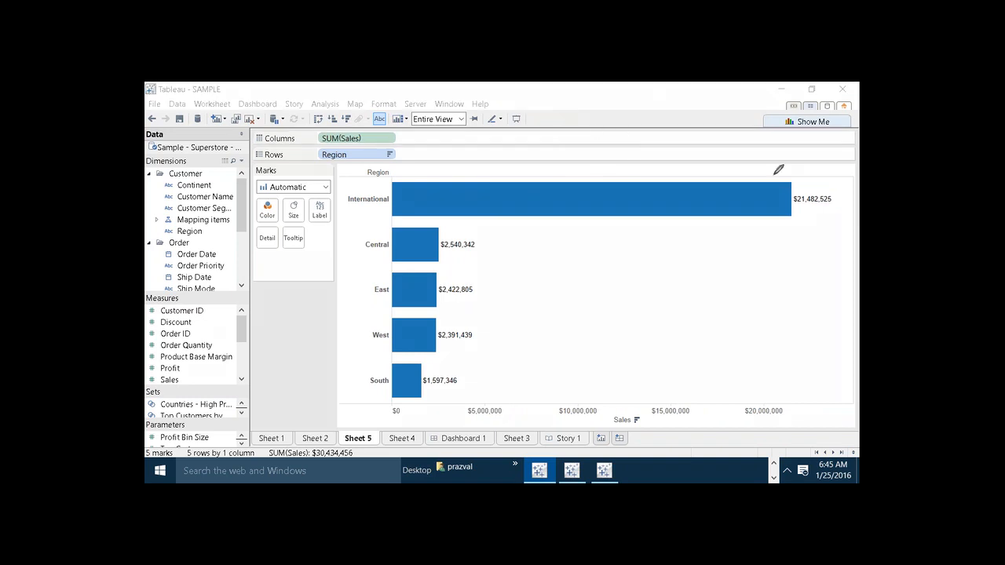
- Circle Show Me as component 6 with an arrow to the Marks card, change the bar chart to a pie chart, and erase the drawing
mouse_move(763, 124)
left_mouse_down()
mouse_move(839, 122)
mouse_move(789, 112)
mouse_move(743, 126)
mouse_move(743, 140)
mouse_move(541, 167)
mouse_move(325, 153)
mouse_move(297, 166)
left_mouse_up()
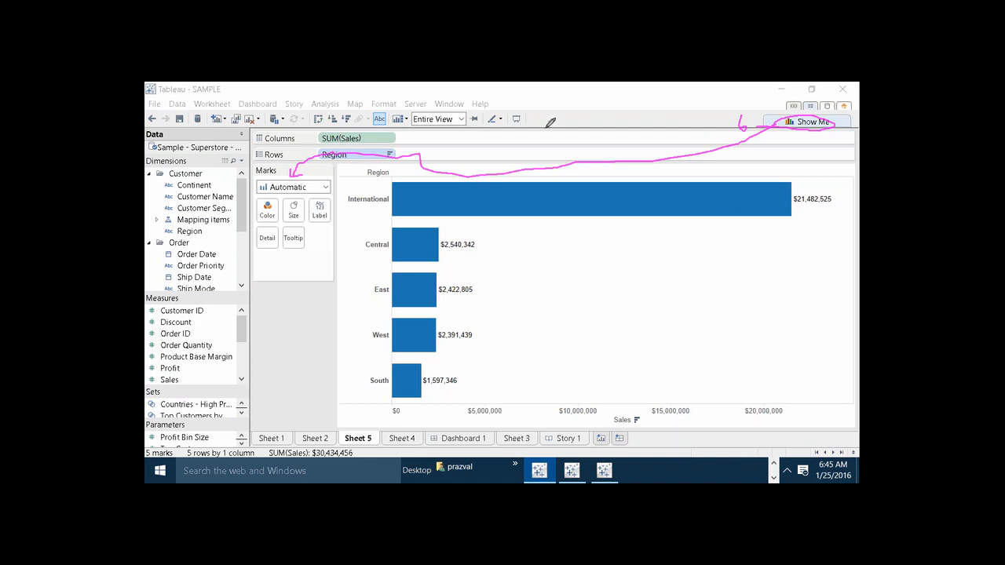
left_click(809, 124)
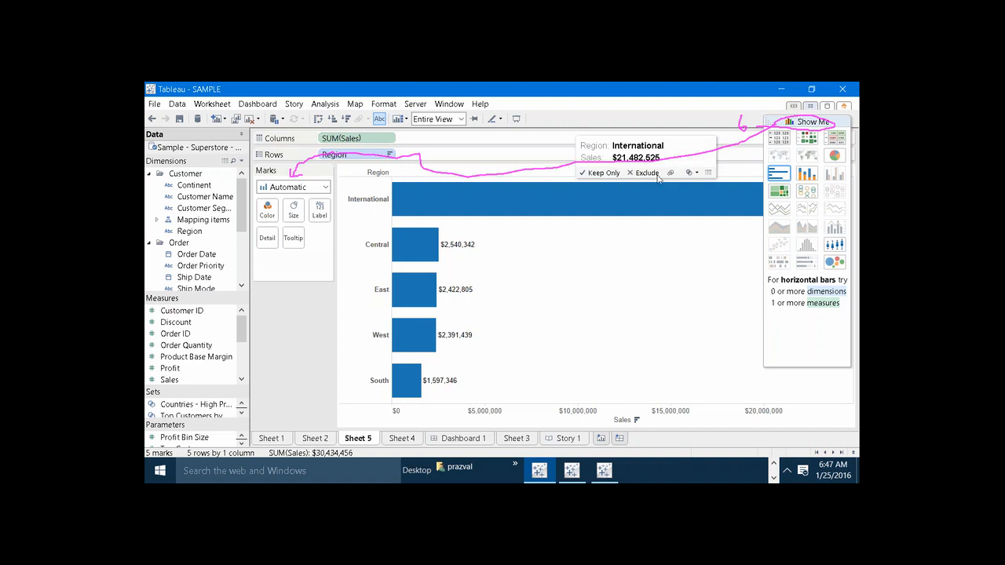
left_click(837, 157)
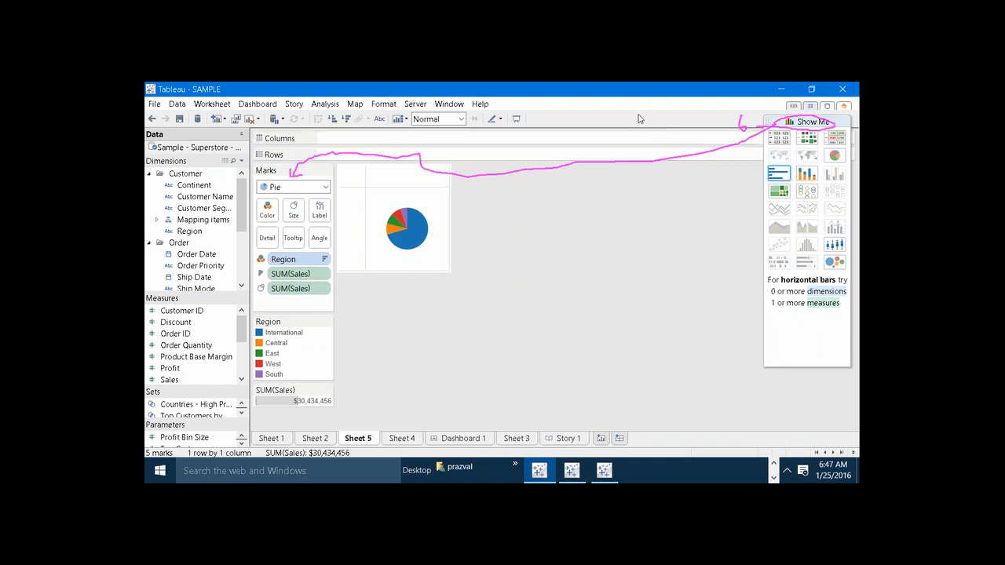
key("Escape")
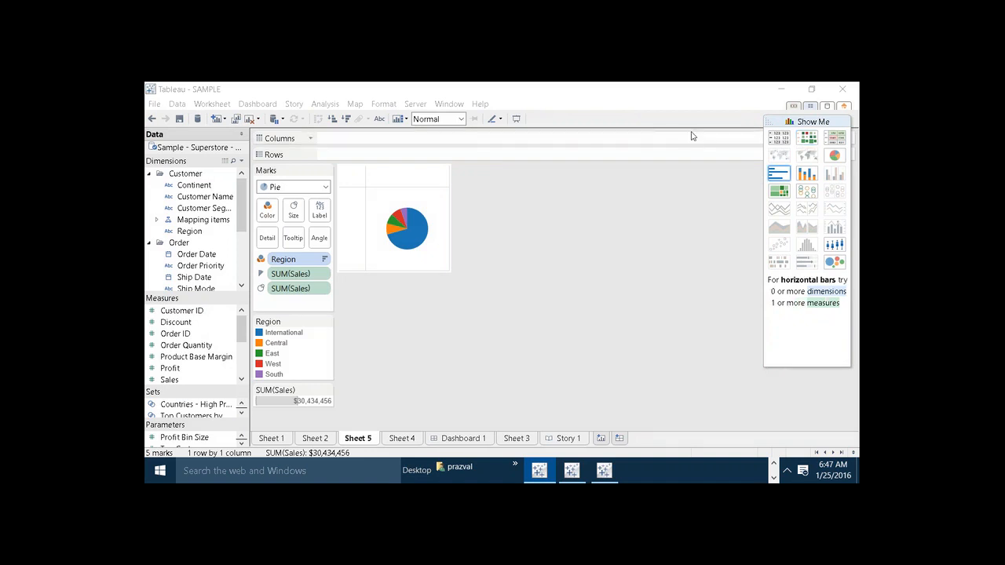
- Pause and resume automatic updates for the pie chart sheet, and close the Show Me chart list
left_click(274, 119)
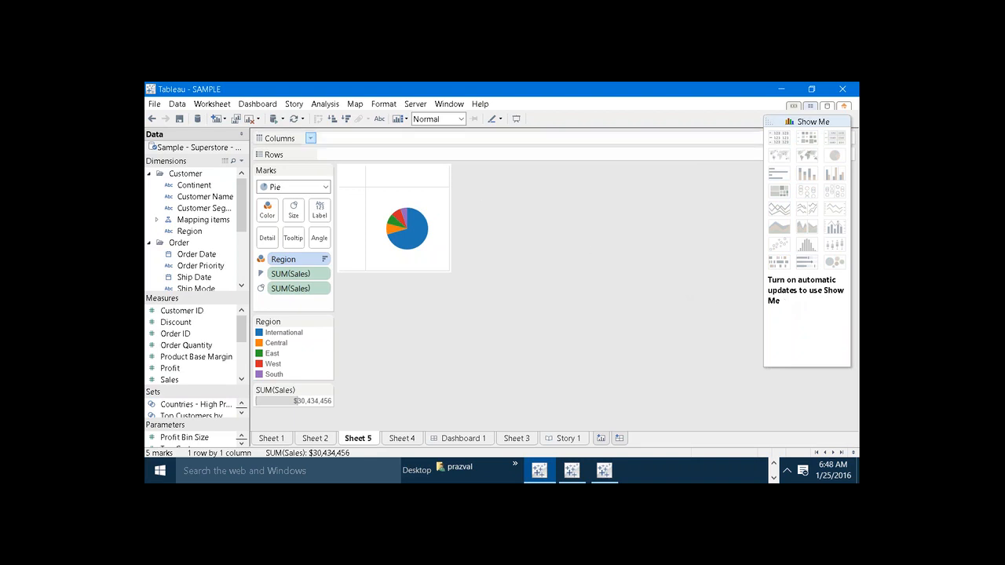
left_click(274, 119)
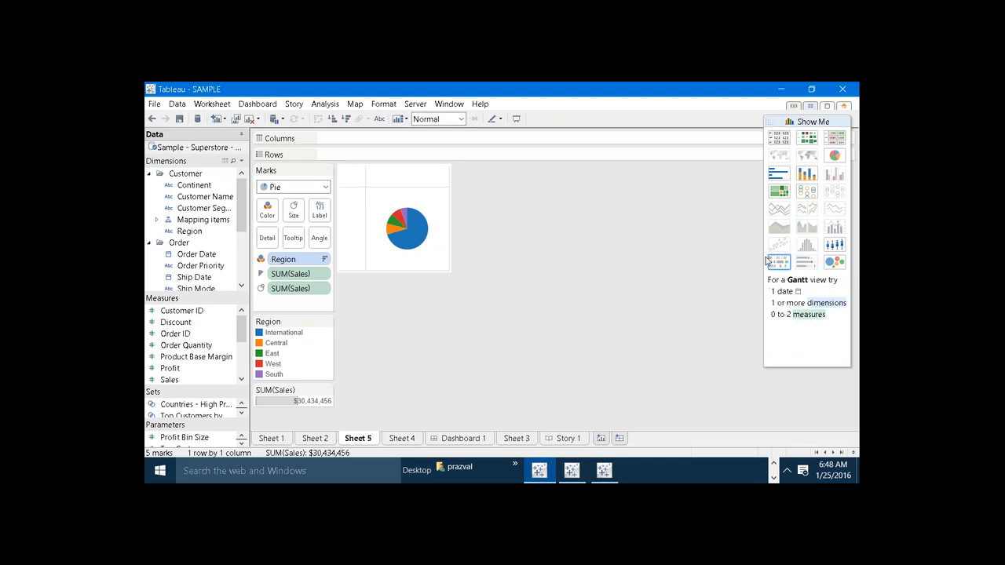
left_click(789, 123)
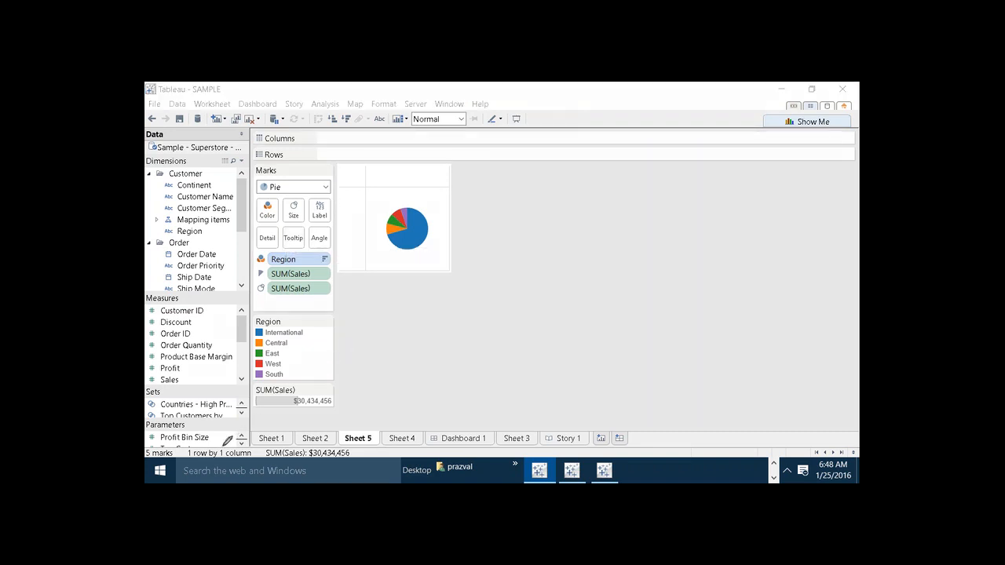
- Annotate the status bar as component 7, ticking the marks count and circling the Region legend and the Sales total
left_click_drag(222, 446, 229, 453)
left_click_drag(146, 455, 352, 453)
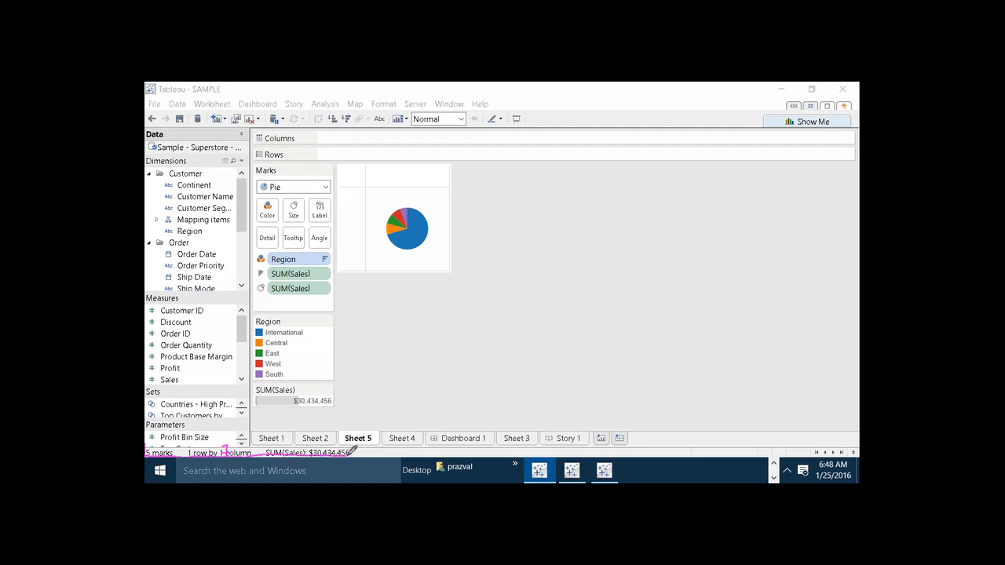
mouse_move(176, 445)
left_mouse_down()
mouse_move(183, 454)
mouse_move(206, 433)
left_mouse_up()
mouse_move(311, 353)
left_mouse_down()
mouse_move(259, 374)
mouse_move(291, 320)
mouse_move(313, 342)
mouse_move(308, 355)
left_mouse_up()
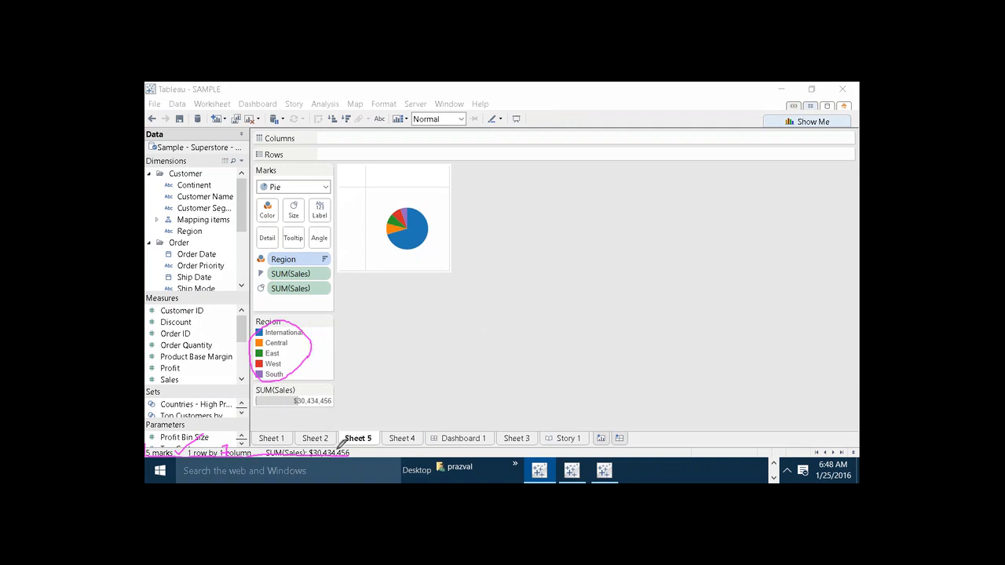
mouse_move(347, 456)
left_mouse_down()
mouse_move(355, 451)
mouse_move(316, 441)
mouse_move(309, 454)
left_mouse_up()
left_click_drag(364, 456, 371, 448)
left_click_drag(252, 451, 262, 455)
- Compare the status bar information on Sheet 2 and Sheet 1
left_click(318, 441)
left_click(318, 441)
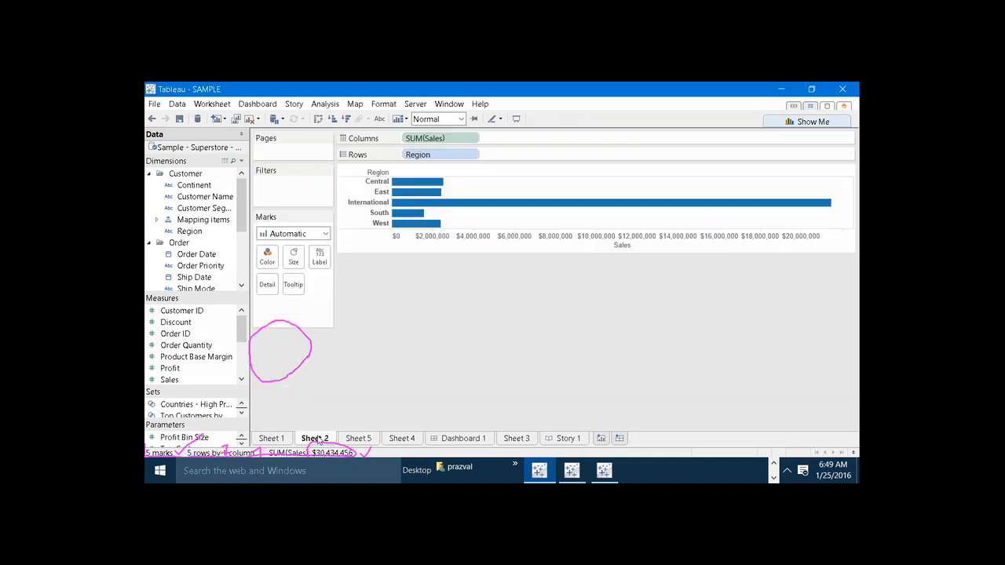
left_click(270, 440)
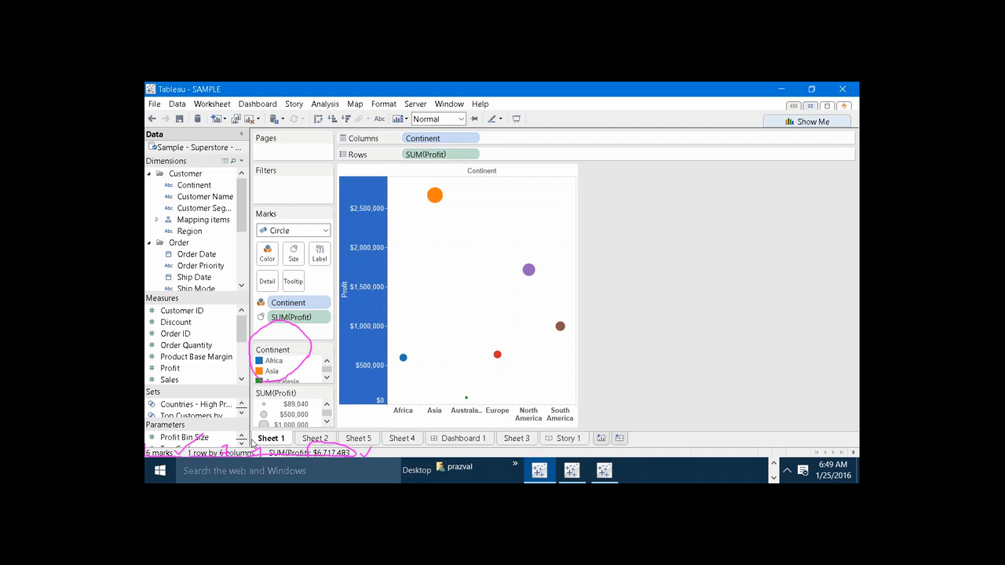
- Add a new worksheet and circle its empty drop-field area as component 8
left_click(601, 438)
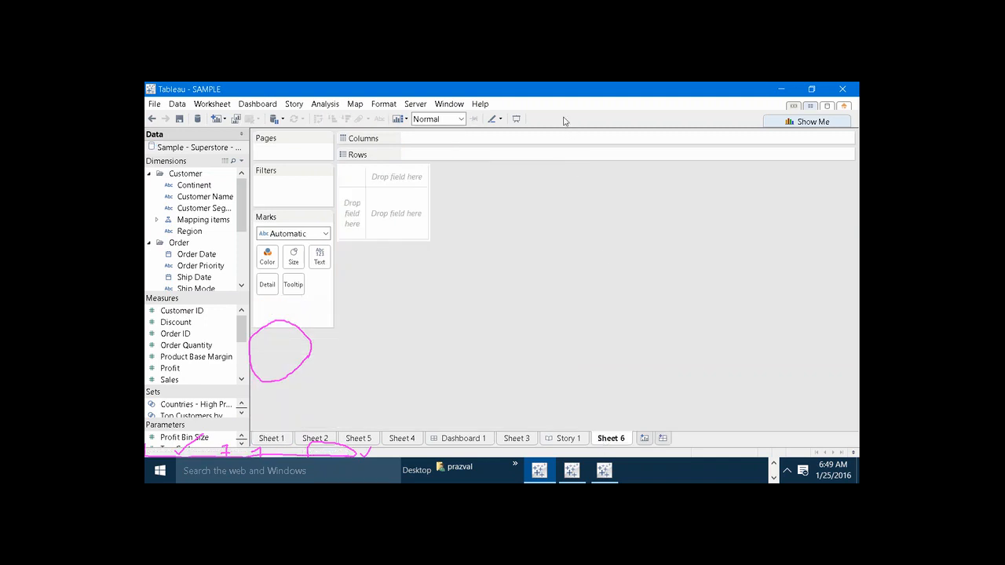
key("ctrl+shift+3")
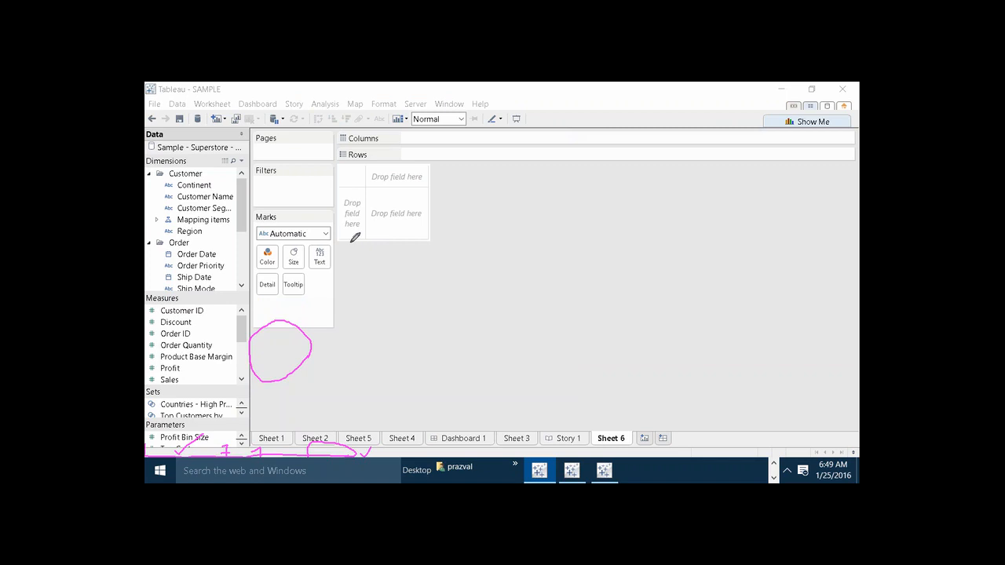
mouse_move(351, 241)
left_mouse_down()
mouse_move(429, 217)
mouse_move(428, 186)
mouse_move(386, 169)
mouse_move(348, 207)
mouse_move(351, 229)
mouse_move(362, 240)
mouse_move(401, 242)
mouse_move(406, 255)
mouse_move(410, 237)
left_mouse_up()
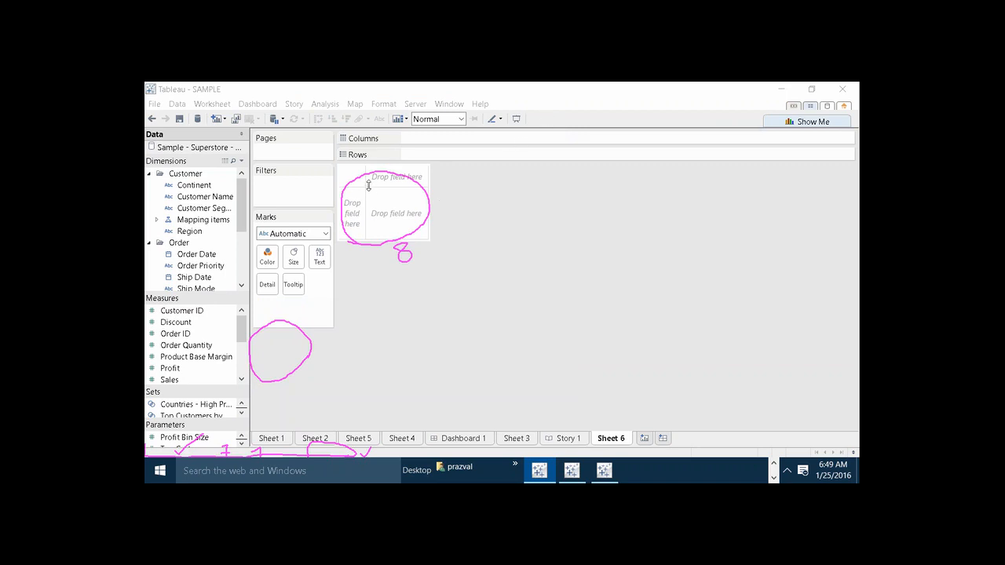
- Build a bar chart of Sales by Continent from the drop-field areas of Sheet 6, and clear the sheet
left_click_drag(197, 185, 379, 182)
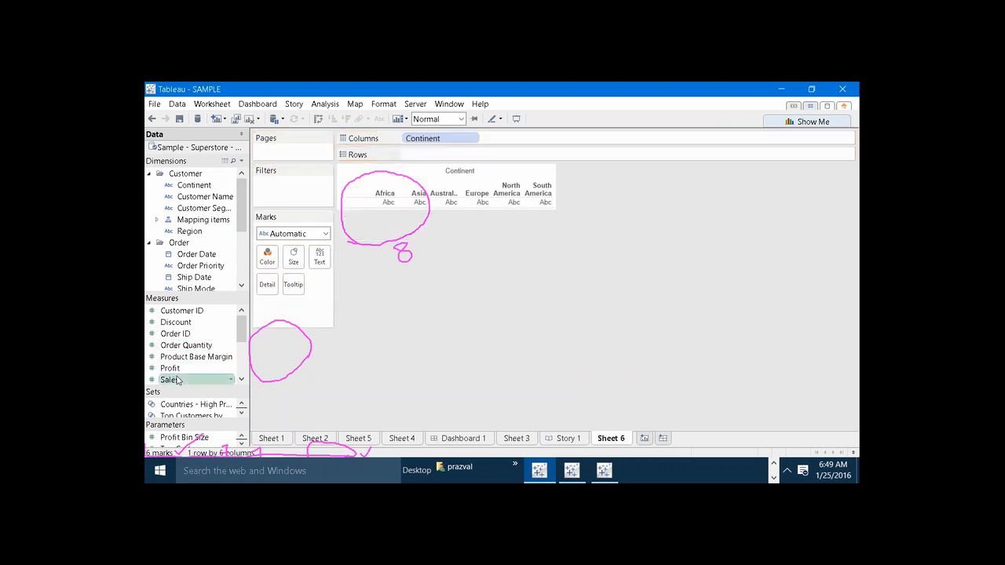
left_click_drag(169, 380, 345, 203)
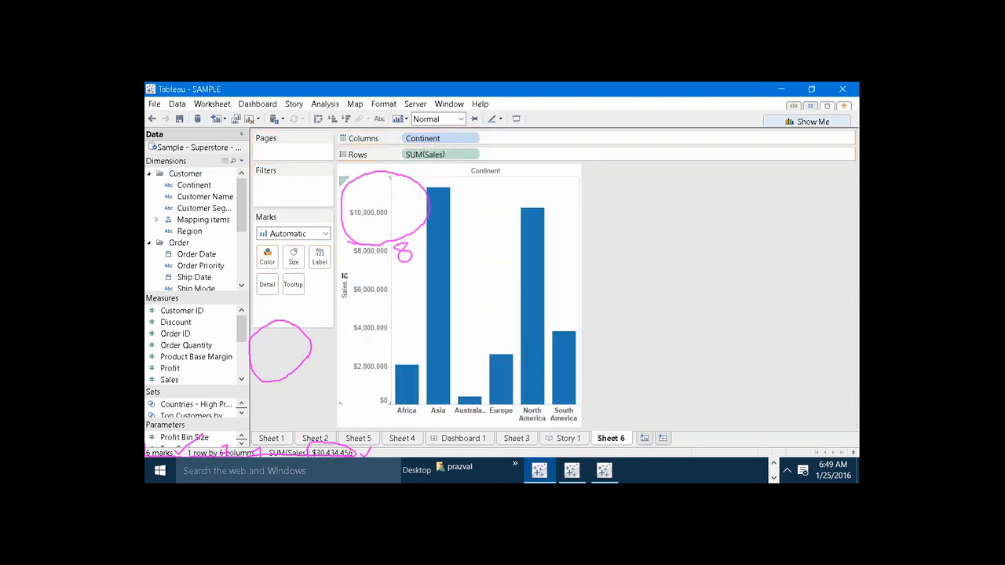
left_click(252, 120)
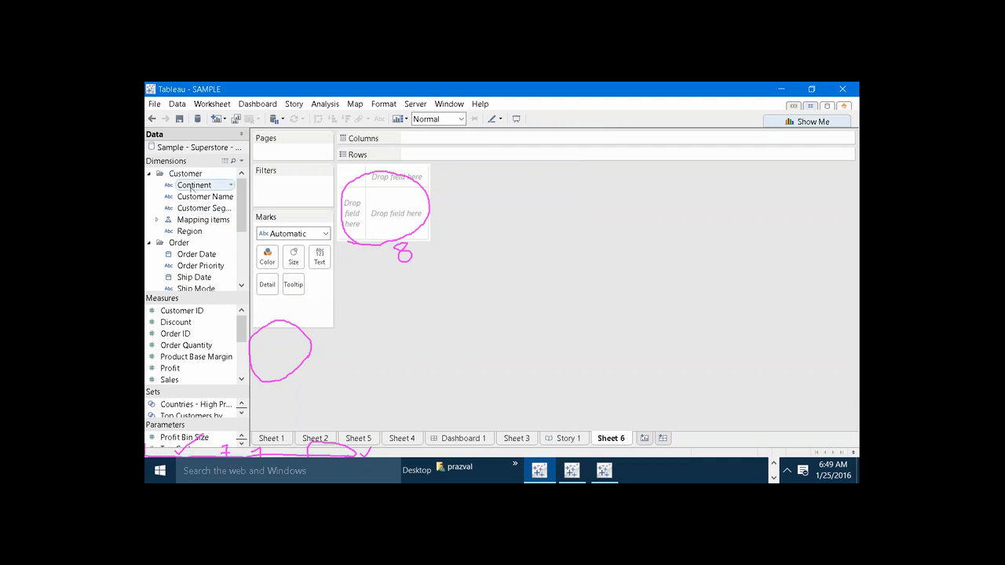
- Place Continent in the column drop area and Sales in the row drop area of the blank Sheet 6
left_click_drag(191, 187, 379, 177)
left_click_drag(169, 380, 352, 209)
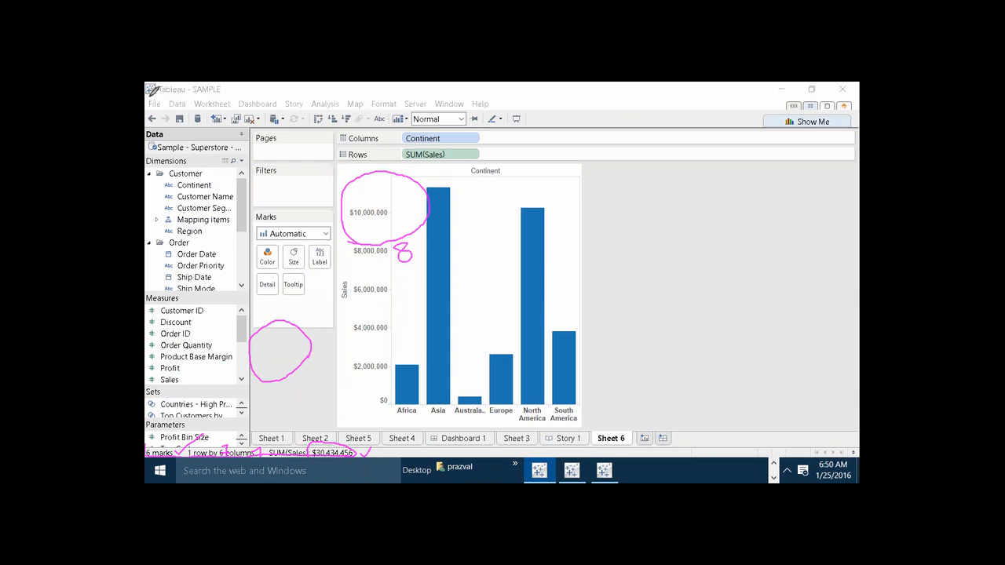
- Outline the menu bar with the annotation pen and erase all drawings from the screen
mouse_move(149, 99)
left_mouse_down()
mouse_move(149, 108)
mouse_move(503, 102)
mouse_move(162, 92)
left_mouse_up()
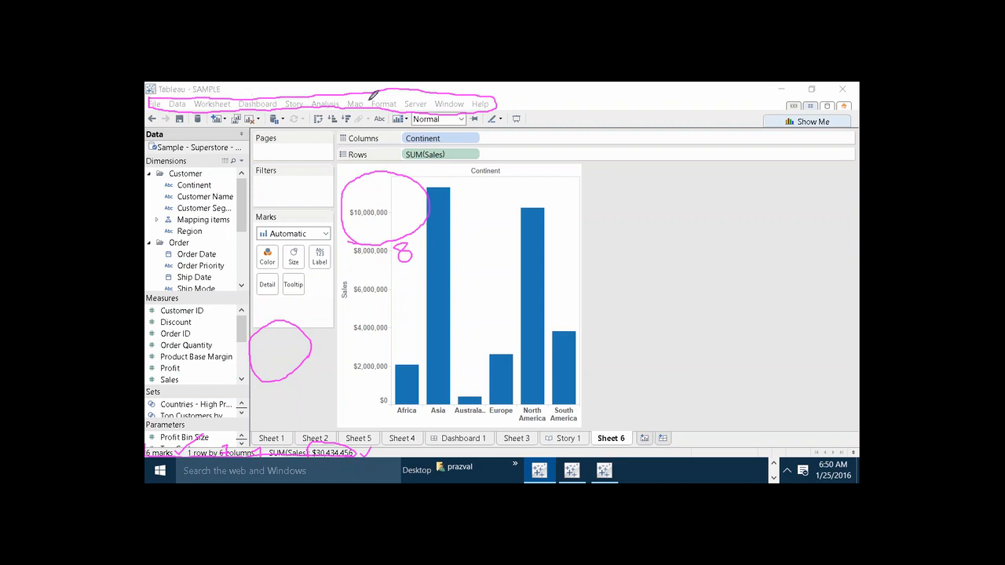
left_click_drag(379, 87, 378, 94)
key("Escape")
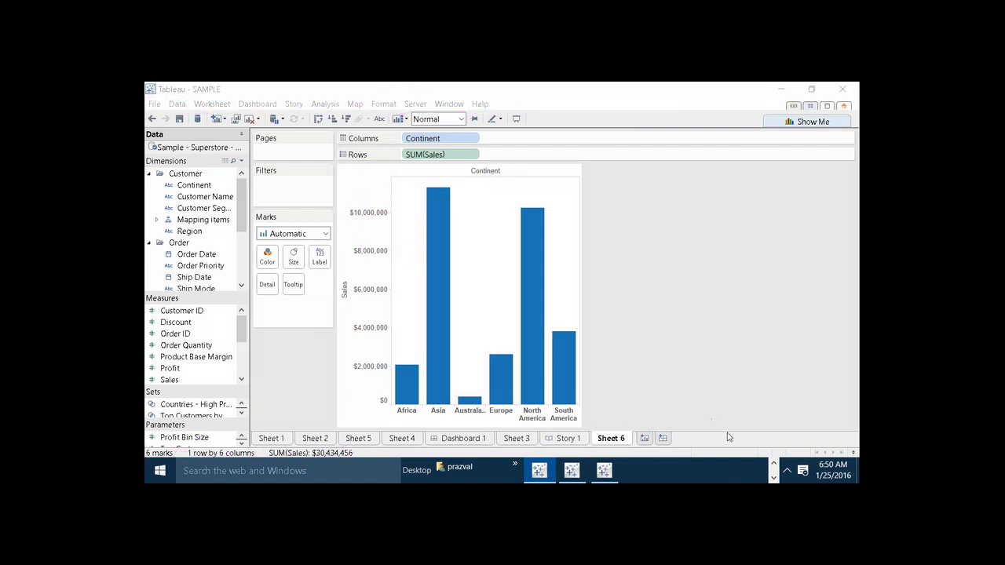
- Switch to the Notepad window listing the workspace components and highlight the DATA WINDOW line
left_click(775, 467)
mouse_move(754, 470)
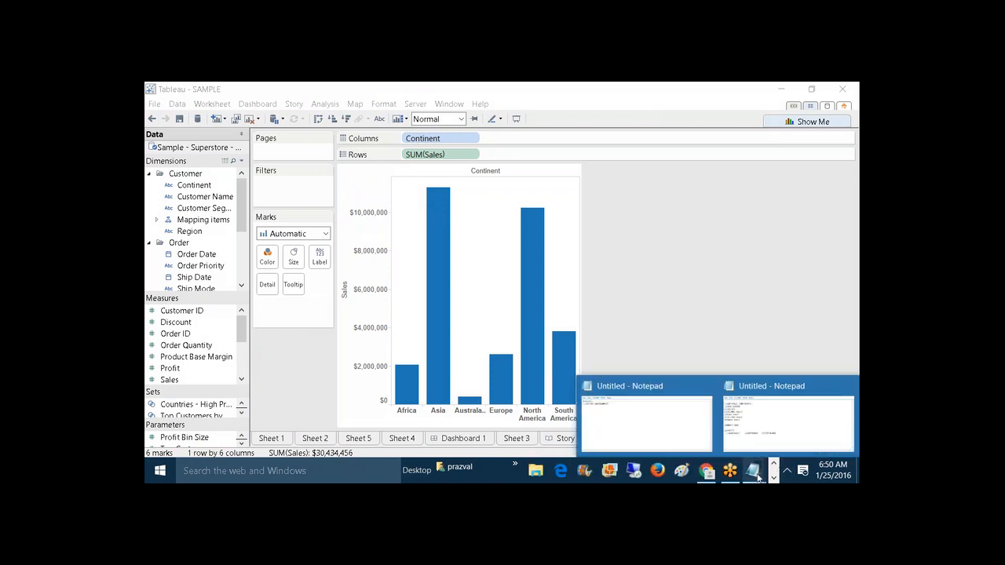
left_click(750, 436)
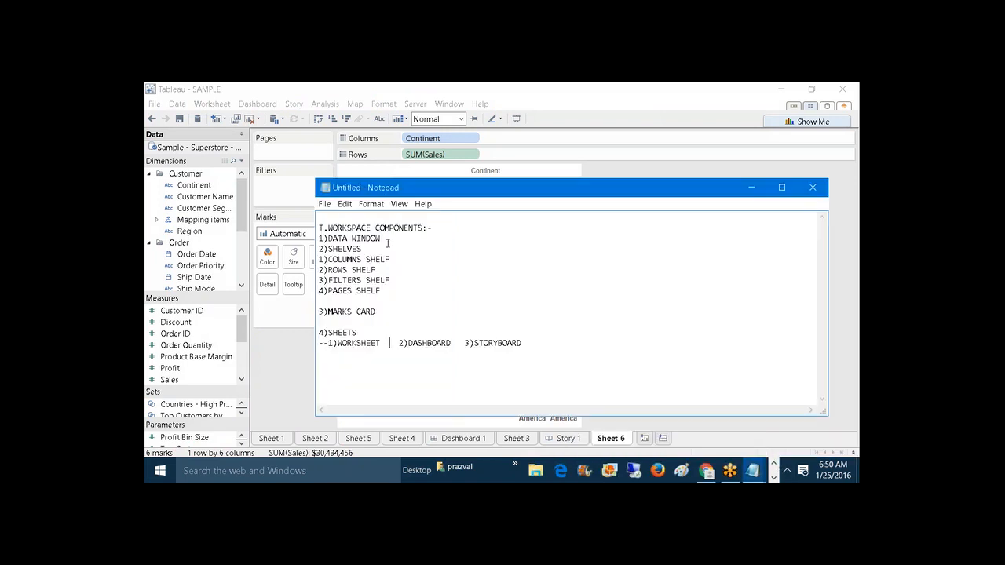
left_click_drag(382, 239, 328, 239)
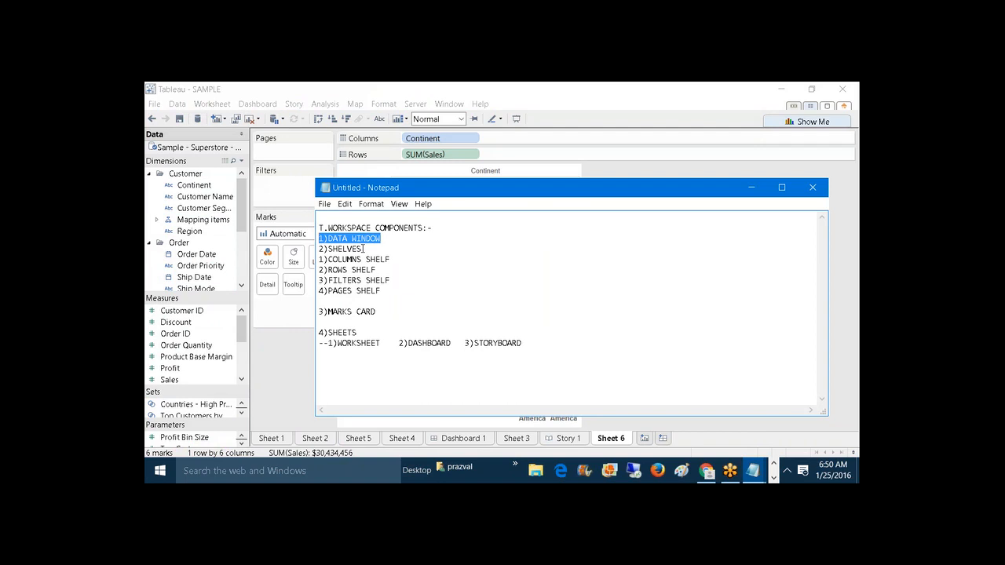
- Add the entries 5)TOOL BAR and 6)SHOW ME below the sheets entry in the component list
left_click(559, 340)
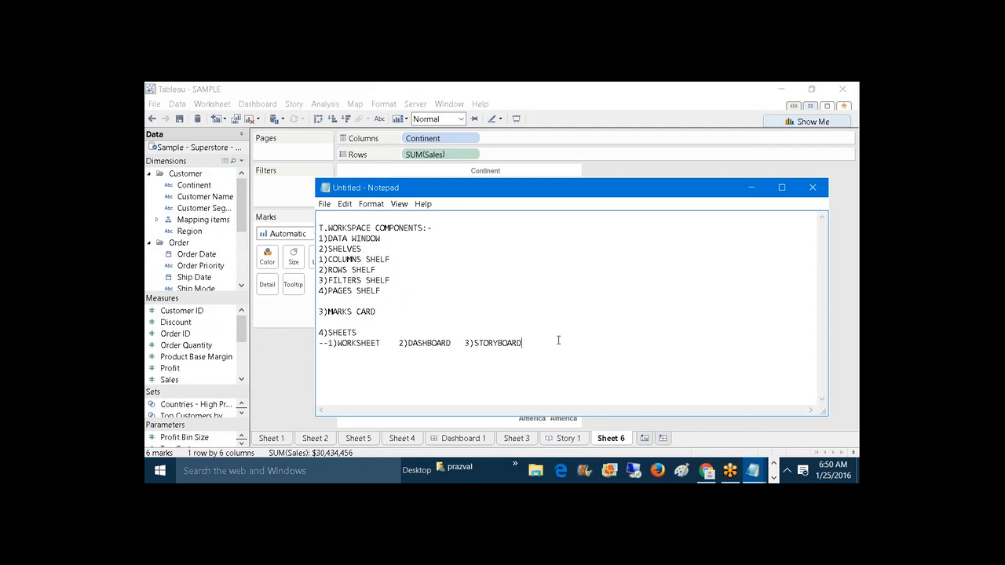
key("Return")
key("Return")
type("5)TOOL BAR")
key("Return")
type("6)SHOW ME")
key("Return")
- Maximize the Notepad window and extend the list with 7)STATUS BAR, 8)ACTIVE AREA and 9)MENU BAR
type("7)")
left_click(782, 187)
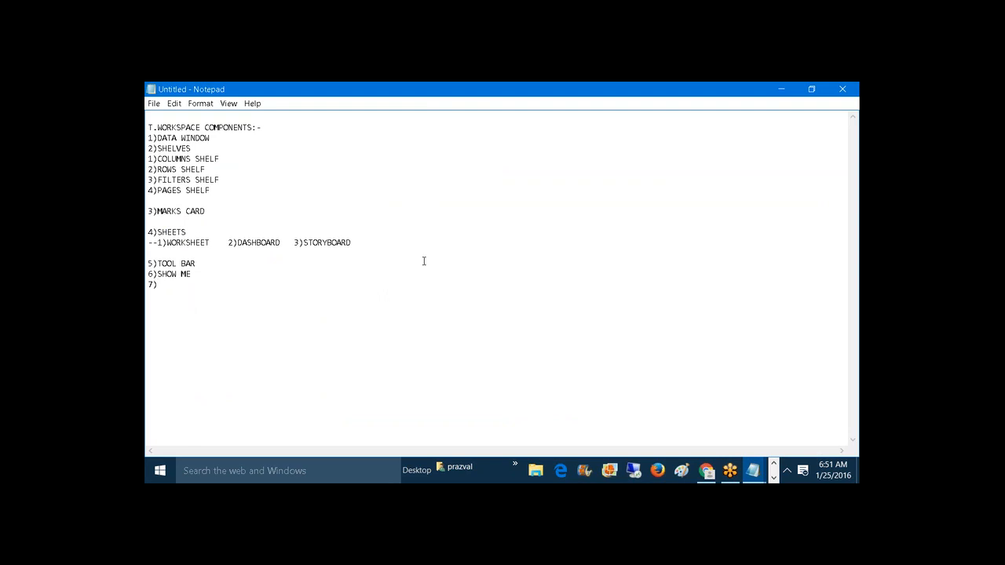
type("STATUS BAR")
key("Return")
type("8)ACTIVE AREA")
key("Return")
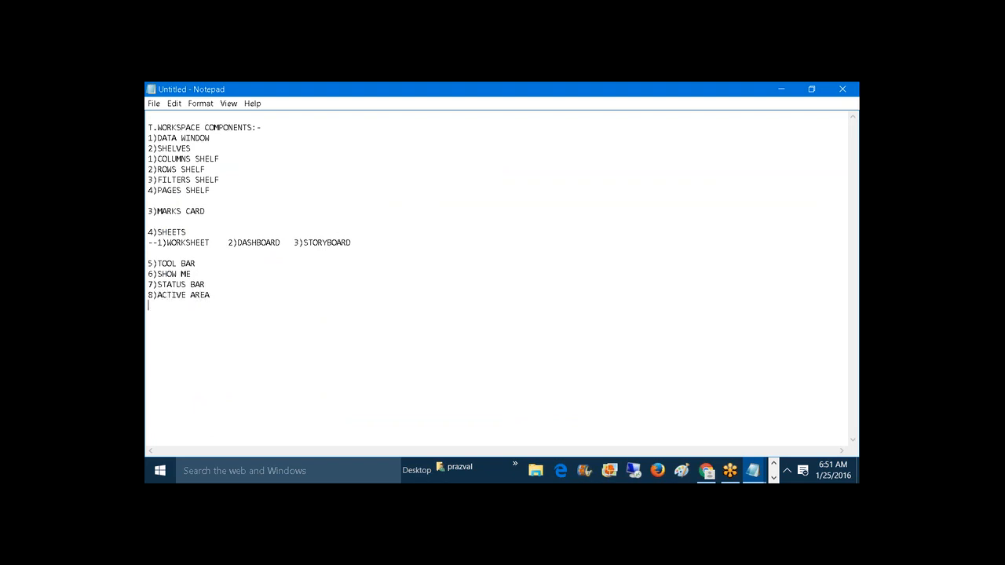
type("9)MENU BAR")
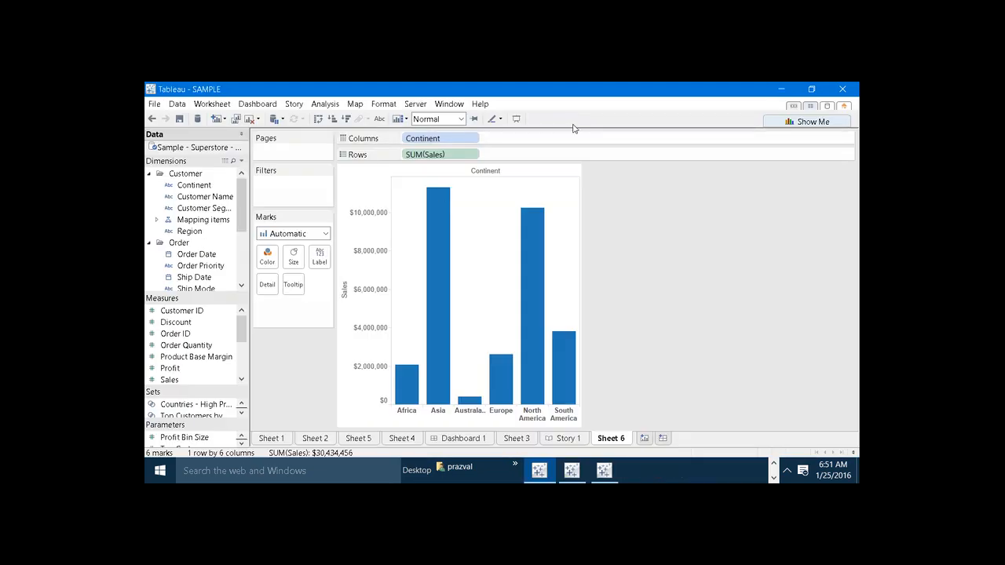
- In the Tableau SAMPLE workbook, outline the data window, shelves, Marks card and sheet tabs with the annotation pen, numbering them 1 to 4
key("ctrl+shift+d")
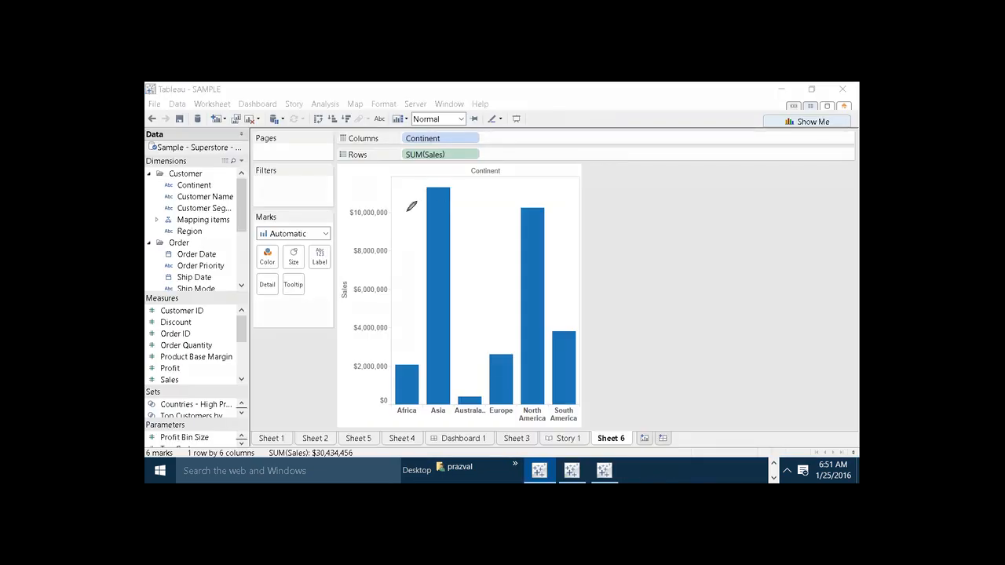
mouse_move(157, 373)
left_mouse_down()
mouse_move(216, 385)
mouse_move(217, 220)
mouse_move(166, 122)
mouse_move(151, 383)
left_mouse_up()
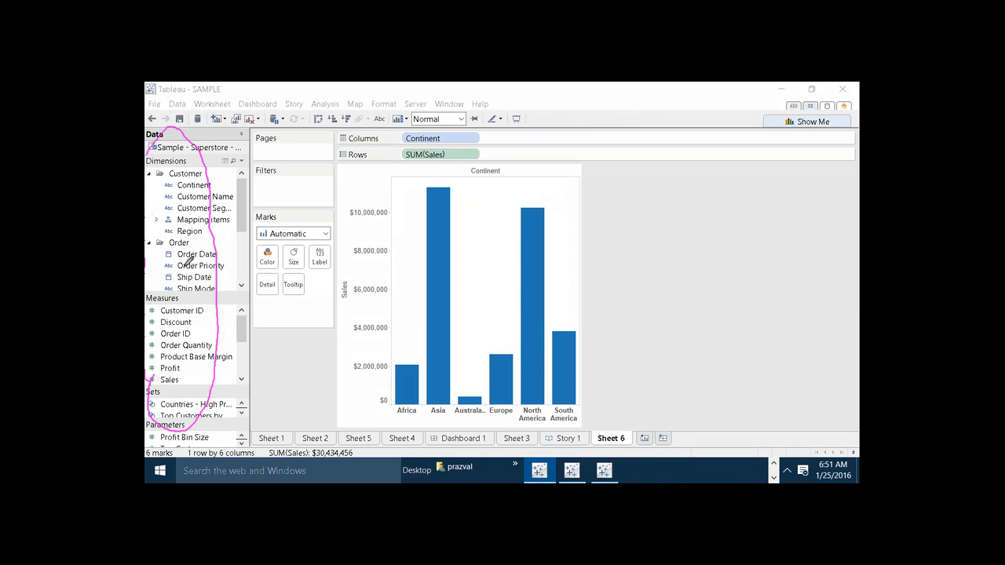
mouse_move(179, 245)
left_mouse_down()
mouse_move(179, 263)
mouse_move(184, 245)
left_mouse_up()
mouse_move(252, 189)
left_mouse_down()
mouse_move(359, 175)
mouse_move(372, 122)
mouse_move(270, 143)
mouse_move(282, 187)
mouse_move(295, 164)
left_mouse_up()
mouse_move(260, 271)
left_mouse_down()
mouse_move(317, 286)
mouse_move(262, 206)
mouse_move(268, 273)
mouse_move(290, 268)
mouse_move(285, 277)
left_mouse_up()
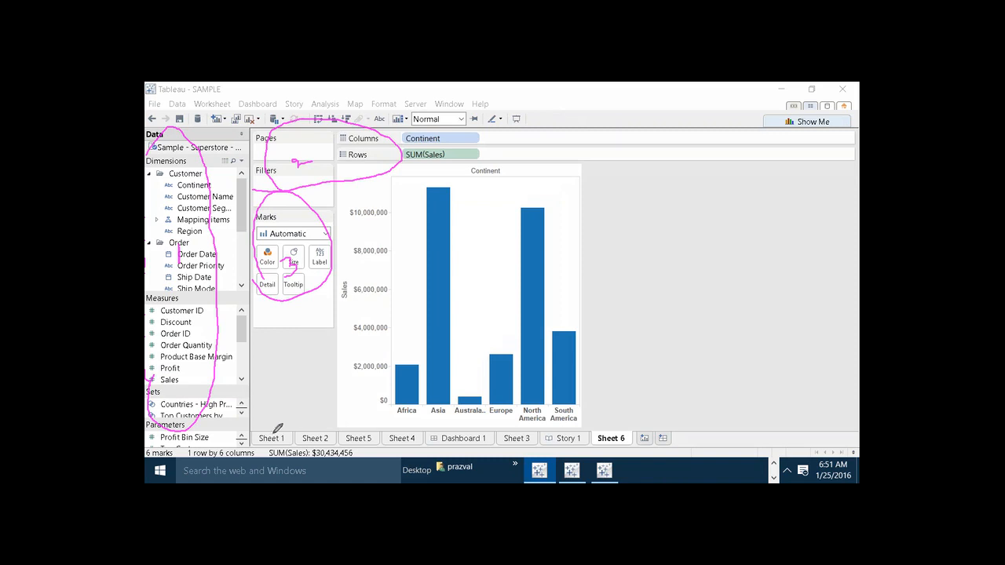
mouse_move(255, 436)
left_mouse_down()
mouse_move(485, 449)
mouse_move(479, 431)
mouse_move(322, 431)
left_mouse_up()
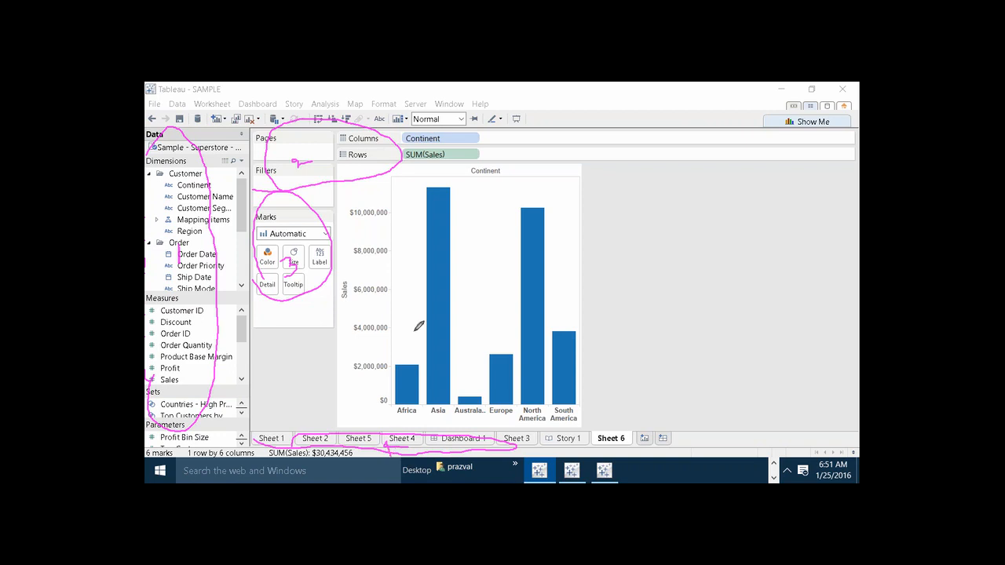
- Mark the toolbar, Show Me, status bar, active area, menu bar and view-switching buttons with pen annotations numbered 5 to 10
mouse_move(158, 118)
left_mouse_down()
mouse_move(398, 114)
mouse_move(171, 108)
mouse_move(176, 121)
left_mouse_up()
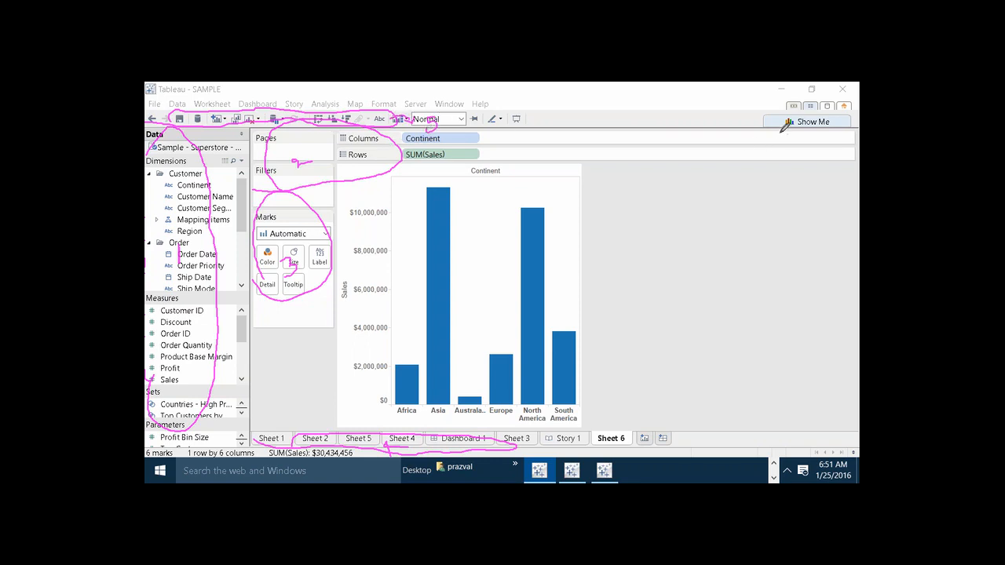
mouse_move(783, 127)
left_mouse_down()
mouse_move(820, 118)
mouse_move(786, 126)
left_mouse_up()
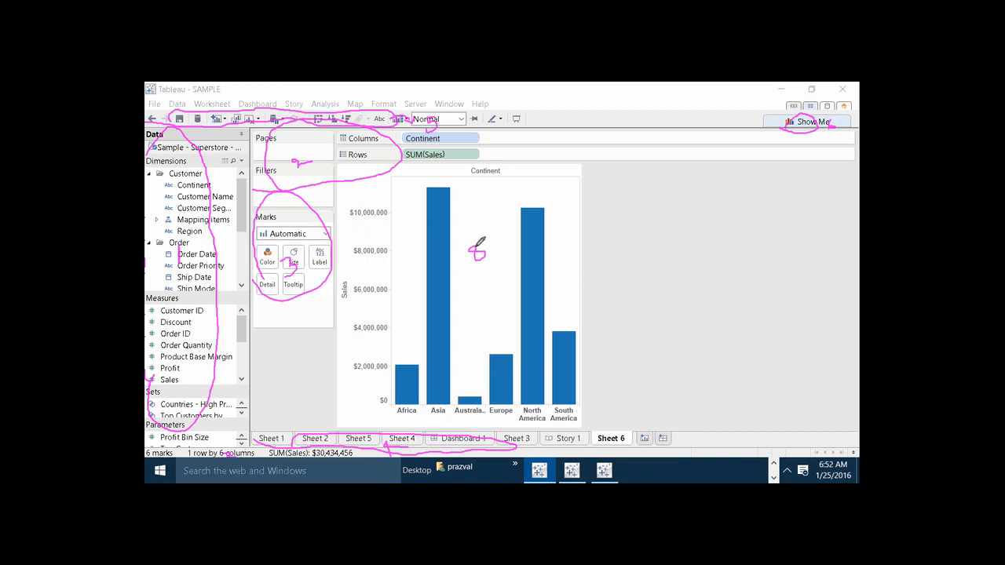
mouse_move(474, 242)
left_mouse_down()
mouse_move(476, 256)
mouse_move(487, 250)
left_mouse_up()
mouse_move(234, 92)
left_mouse_down()
mouse_move(232, 109)
mouse_move(279, 107)
mouse_move(289, 98)
mouse_move(259, 92)
left_mouse_up()
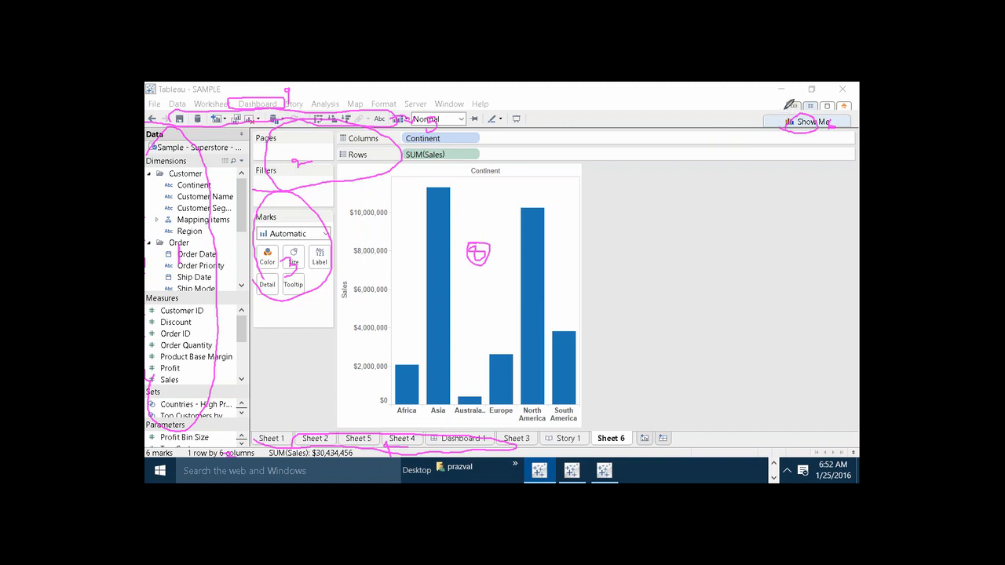
mouse_move(783, 101)
left_mouse_down()
mouse_move(786, 111)
mouse_move(854, 102)
mouse_move(772, 105)
left_mouse_up()
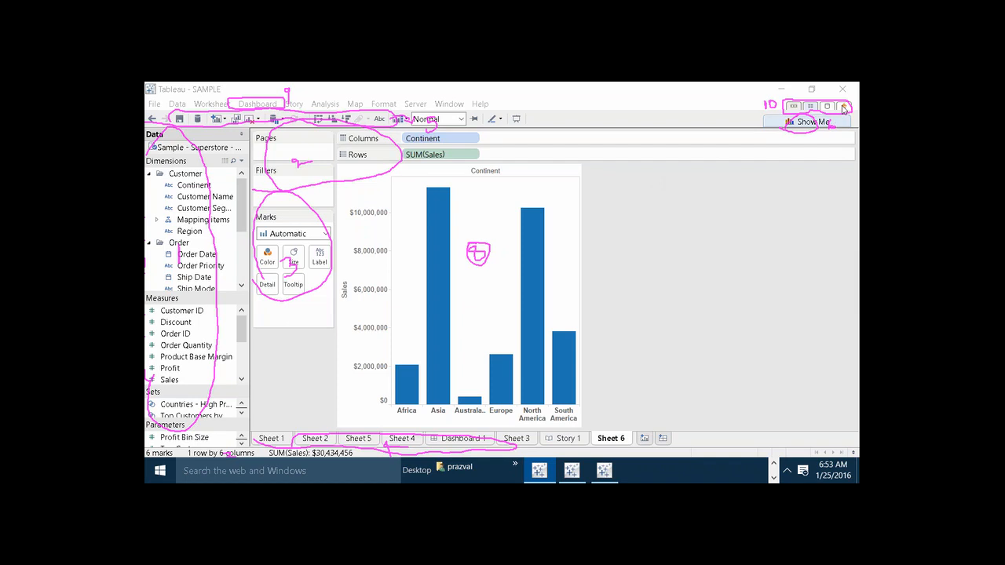
- Visit the start page and the data connection page, returning to the Sheet 6 worksheet after each visit
left_click(844, 108)
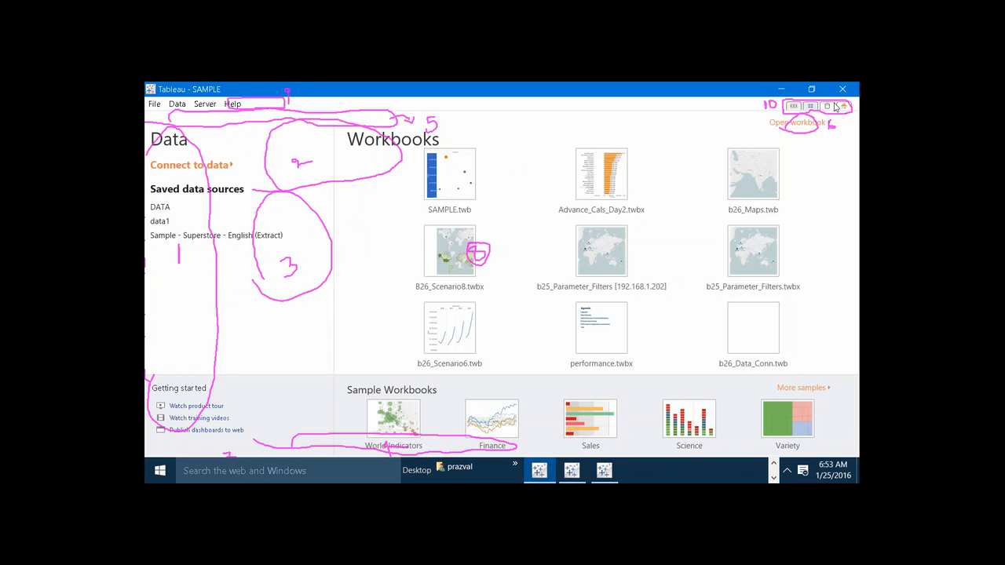
left_click(794, 110)
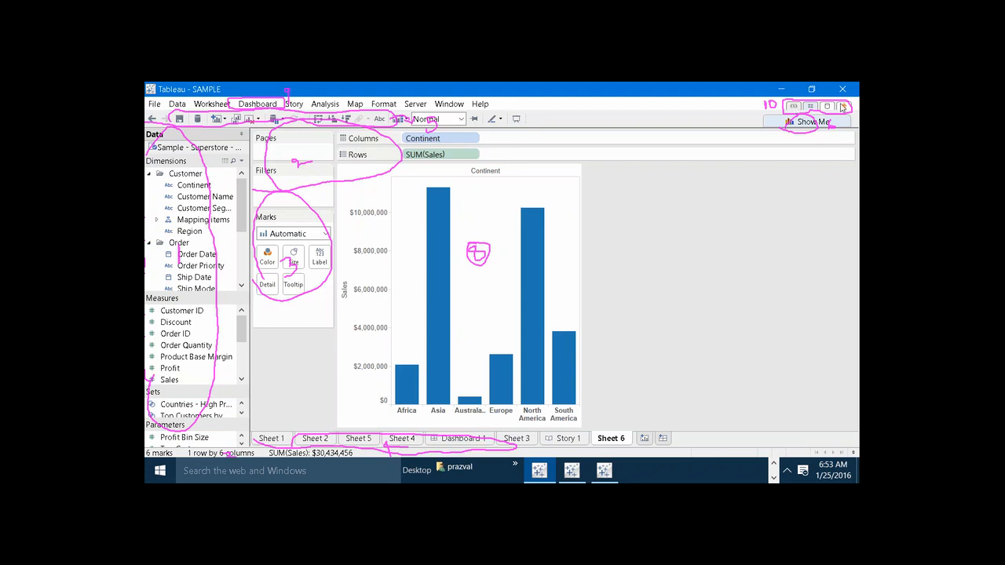
left_click(842, 108)
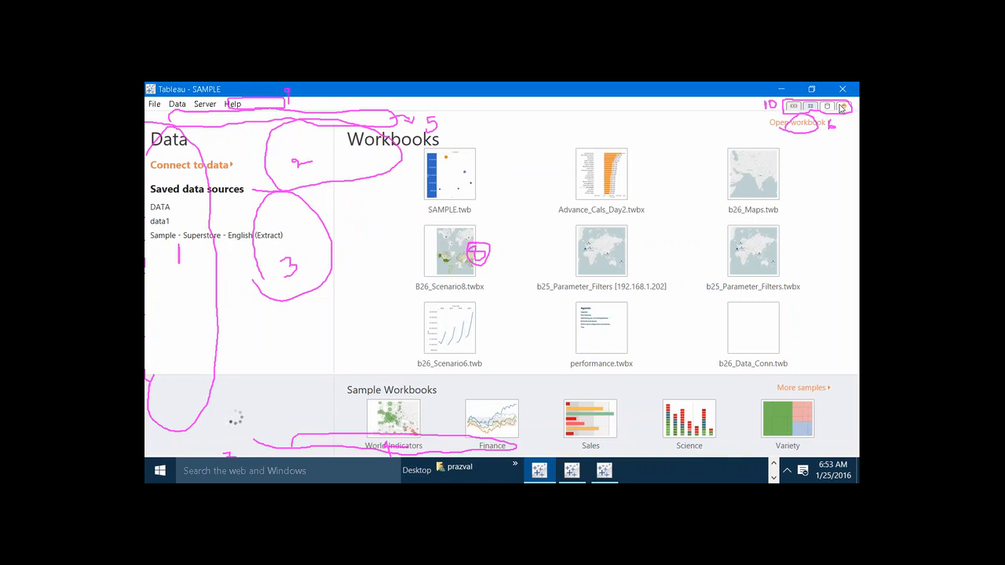
left_click(796, 107)
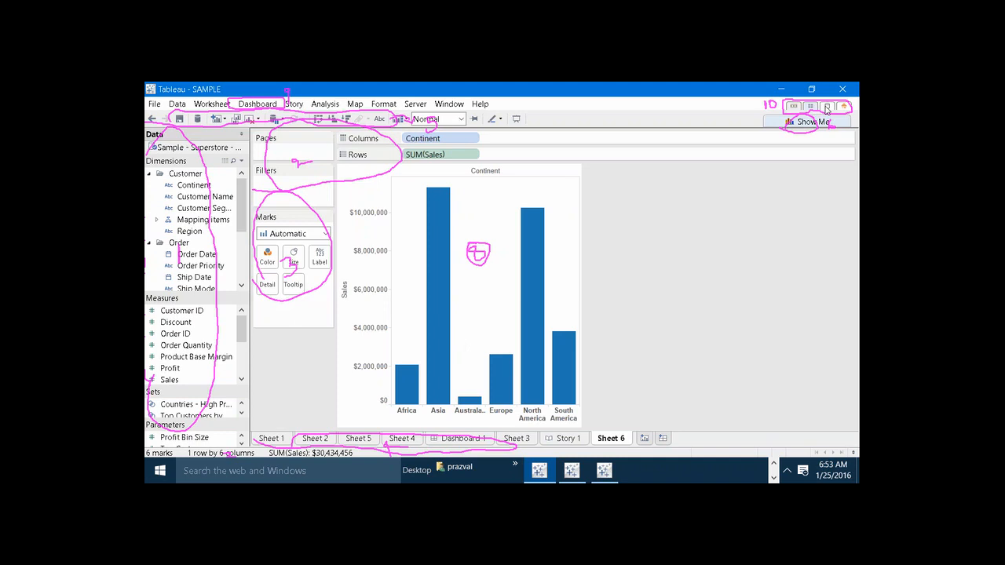
left_click(828, 110)
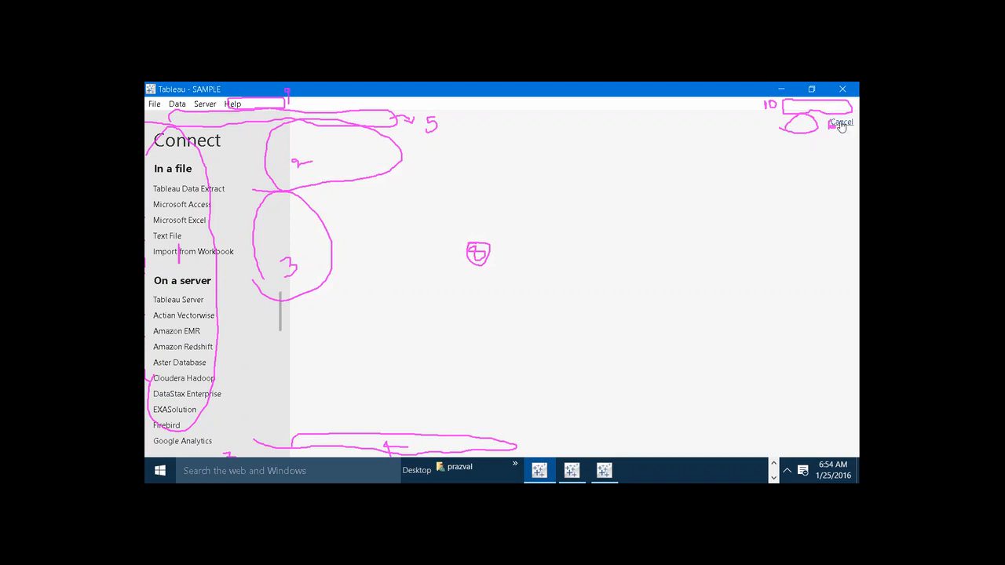
left_click(841, 123)
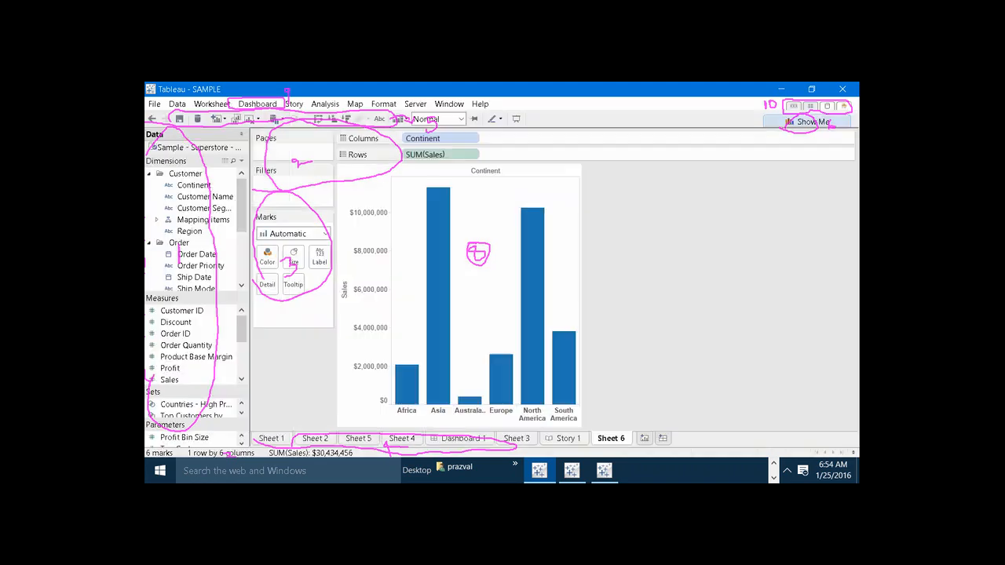
- Show the thumbnails of all sheets in the workbook and open Sheet 4 from them
left_click(811, 107)
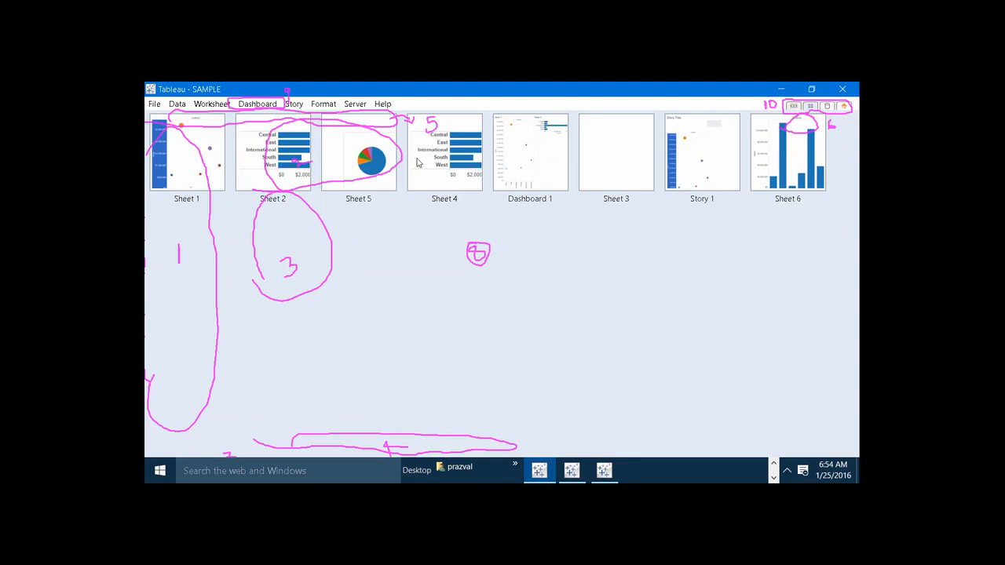
left_click(464, 175)
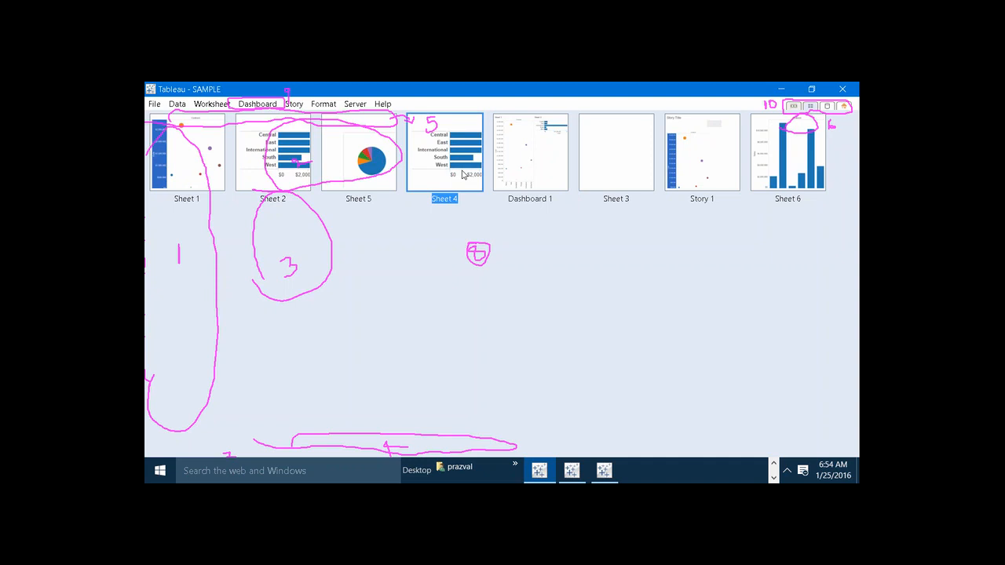
double_click(463, 175)
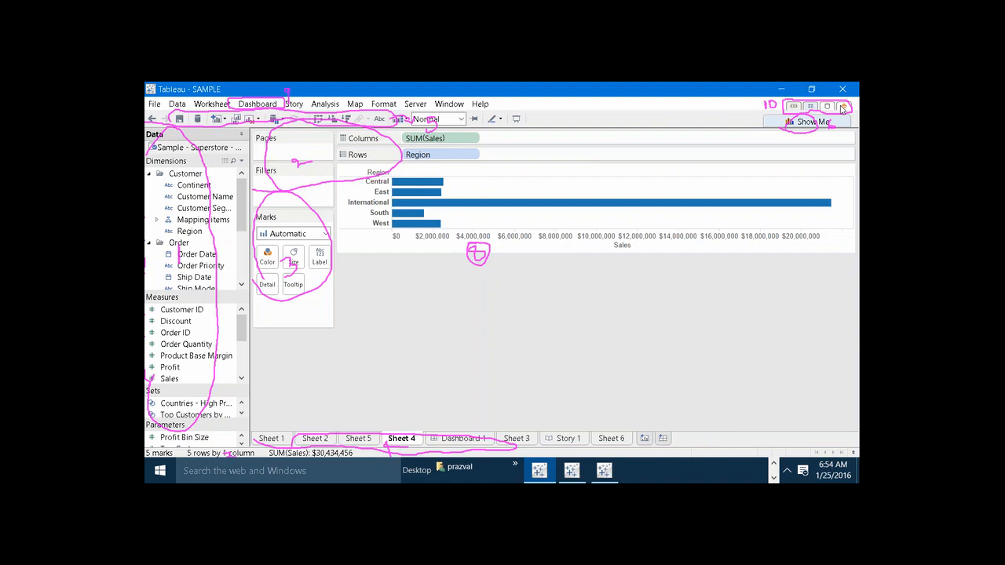
- Cycle through the start page, the data connection page and the sheet thumbnails, ending on the Sheet 4 worksheet
left_click(843, 108)
left_click(830, 110)
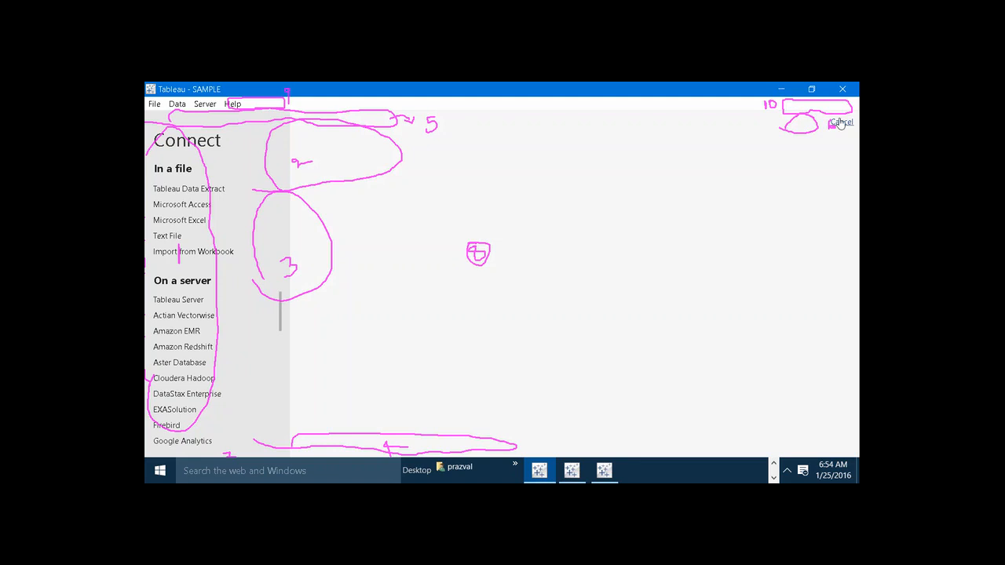
left_click(841, 123)
left_click(813, 110)
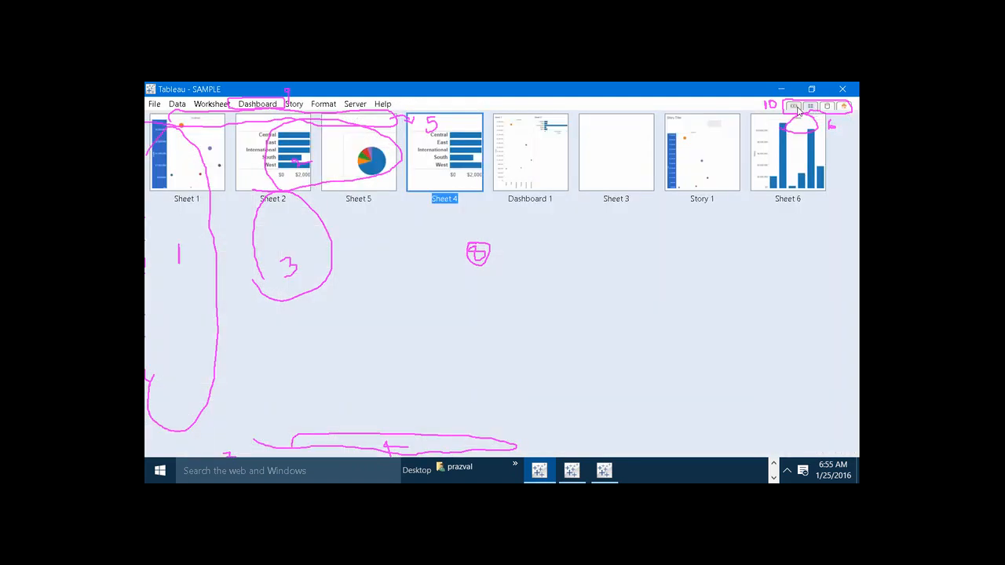
left_click(798, 110)
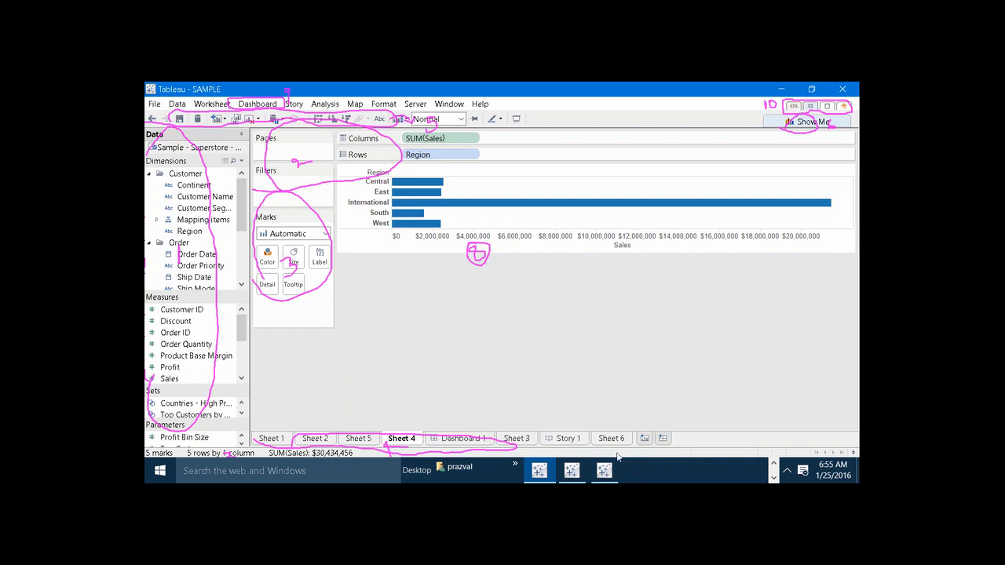
- Switch to the Tableau Book1 window, cross through annotation number 10 with the pen, and clear all annotations
mouse_move(615, 471)
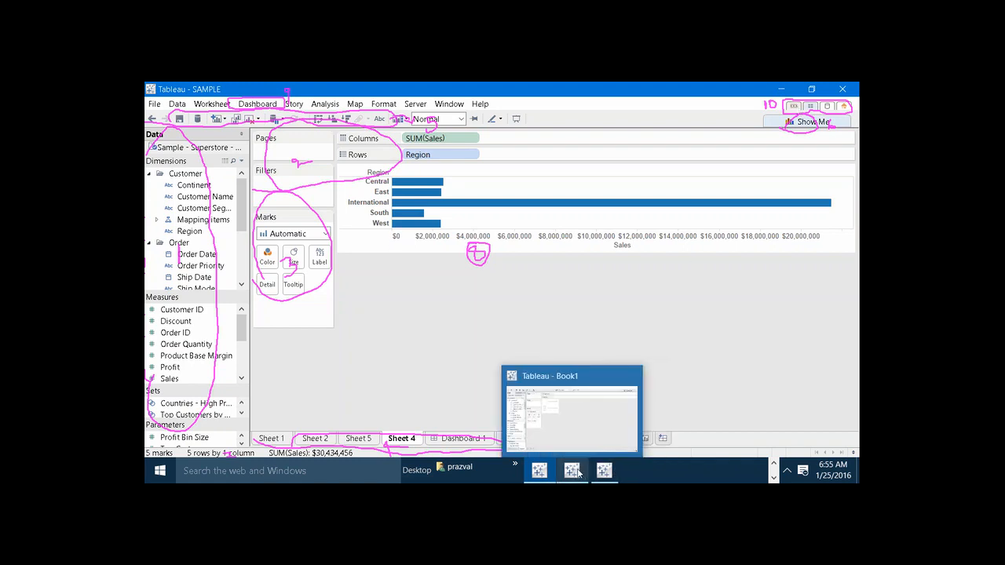
left_click(578, 471)
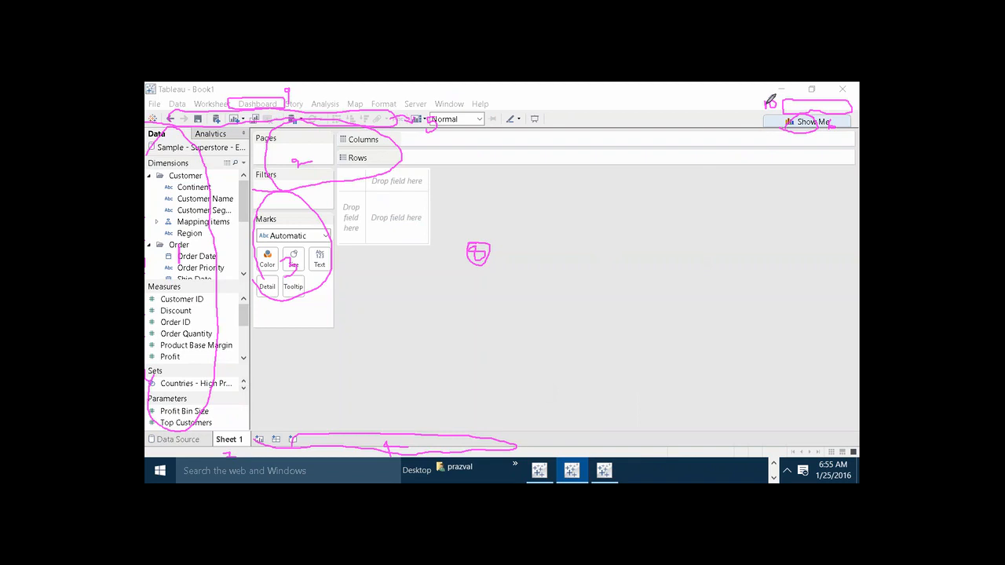
mouse_move(761, 105)
left_mouse_down()
mouse_move(773, 103)
mouse_move(773, 115)
left_mouse_up()
key("Escape")
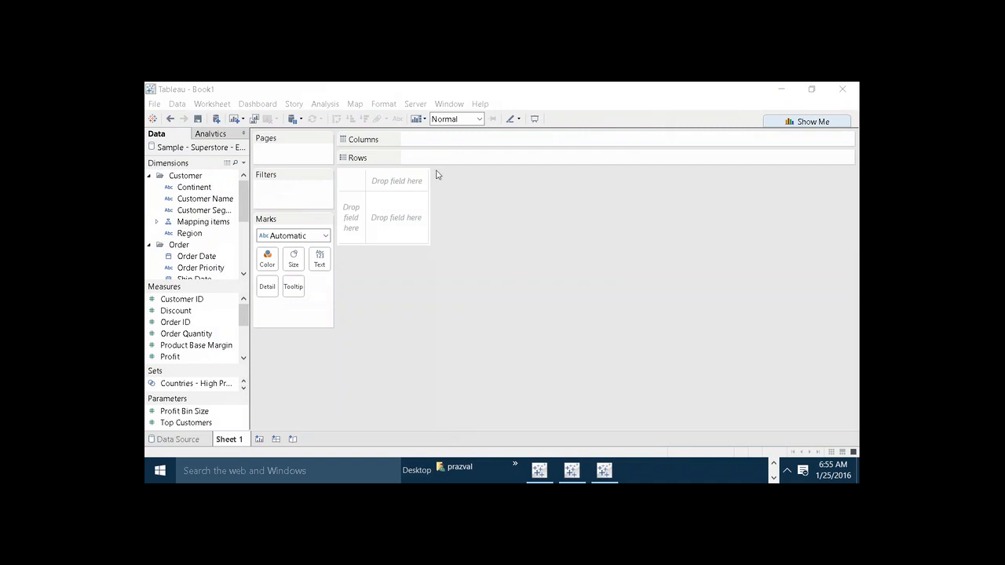
- Toggle repeatedly between the start page and the Sheet 1 worksheet of Book1, ending on the worksheet
left_click(153, 119)
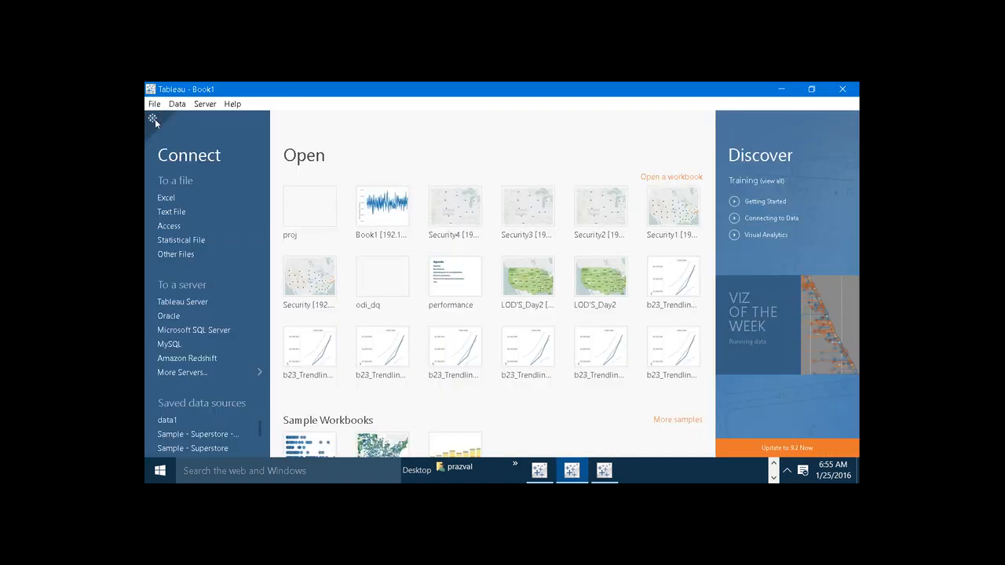
left_click(154, 120)
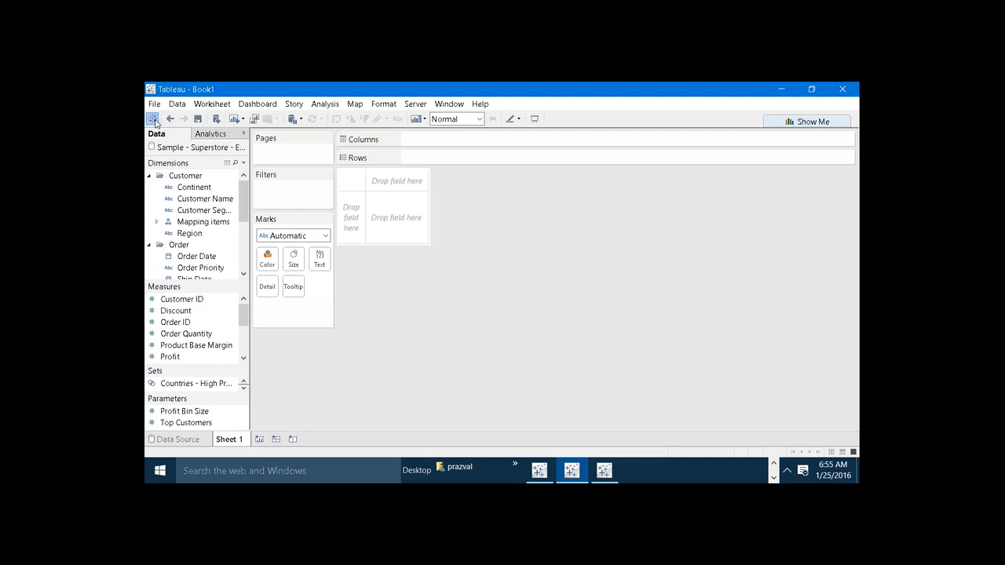
left_click(154, 119)
left_click(154, 119)
left_click(154, 119)
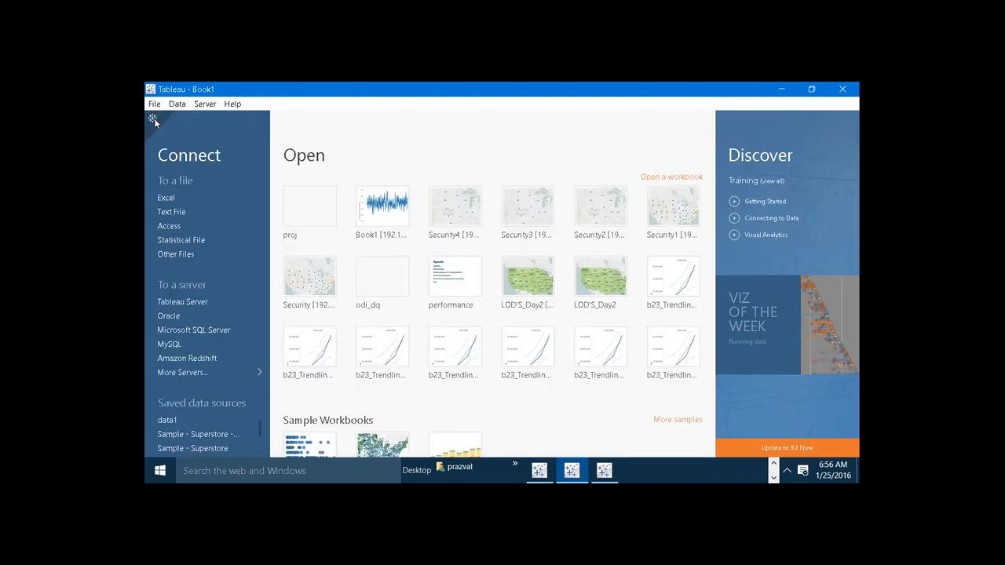
left_click(154, 119)
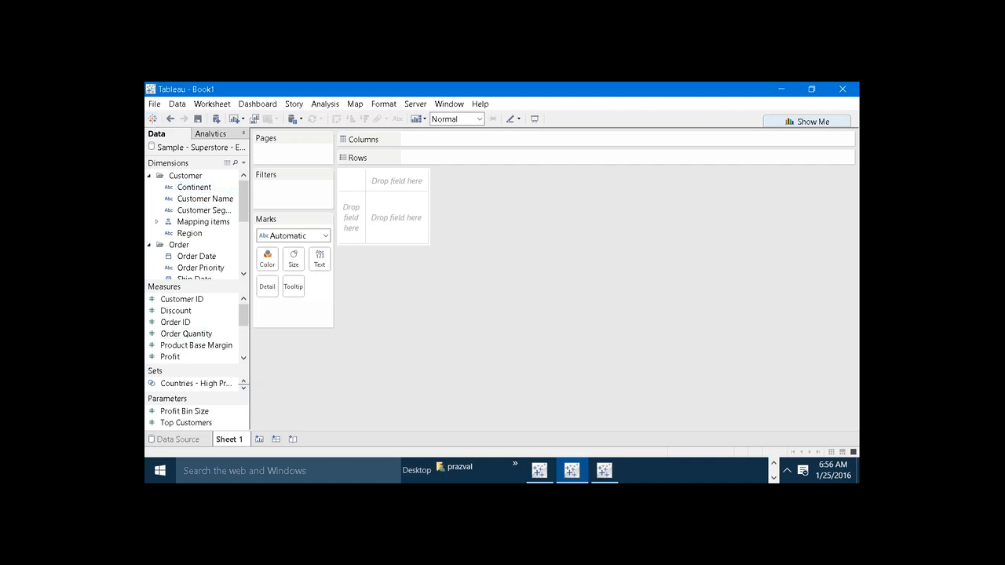
- Compare Book1's Data Source page with the sheet thumbnails of the SAMPLE workbook, returning to Book1
left_click(189, 439)
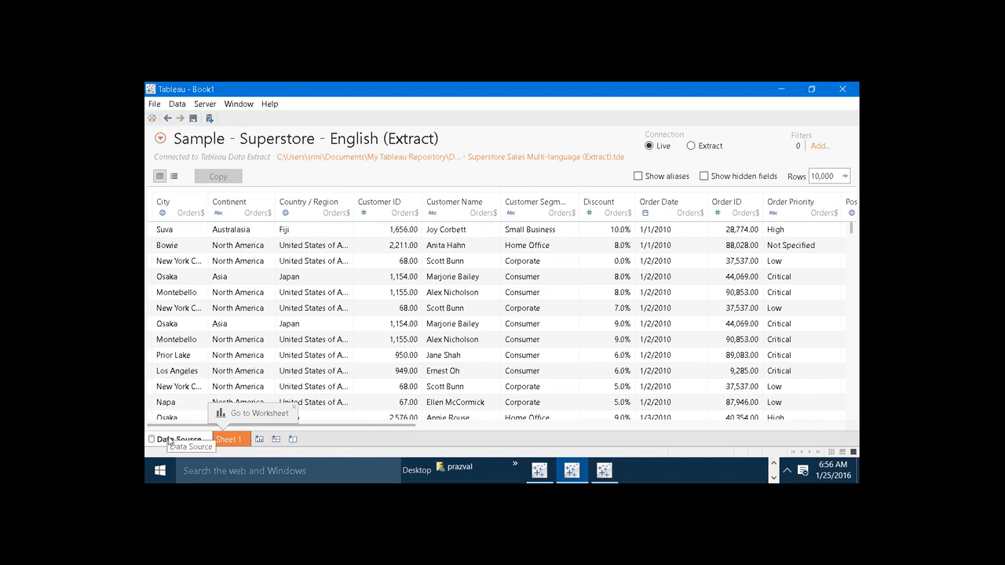
left_click(539, 471)
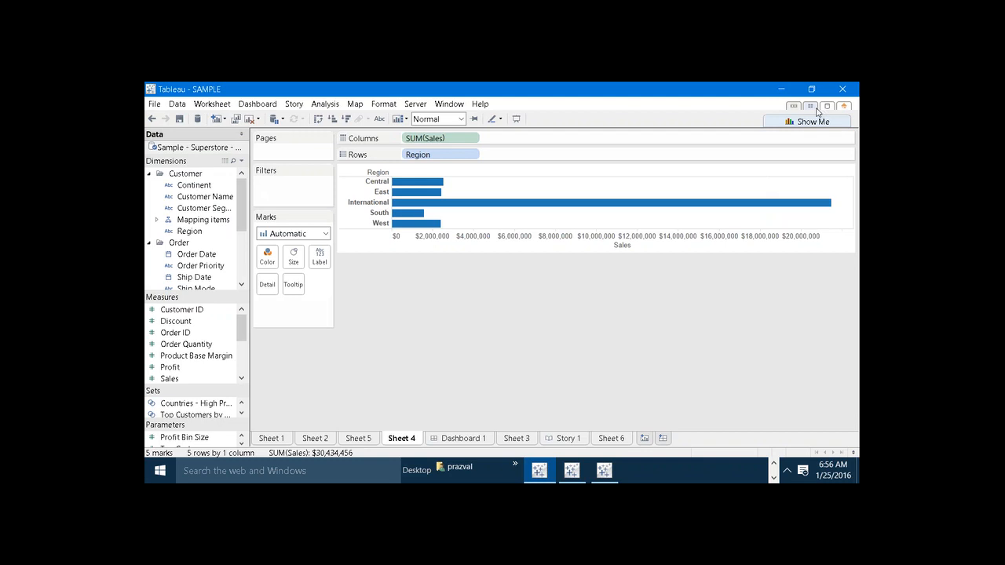
left_click(817, 112)
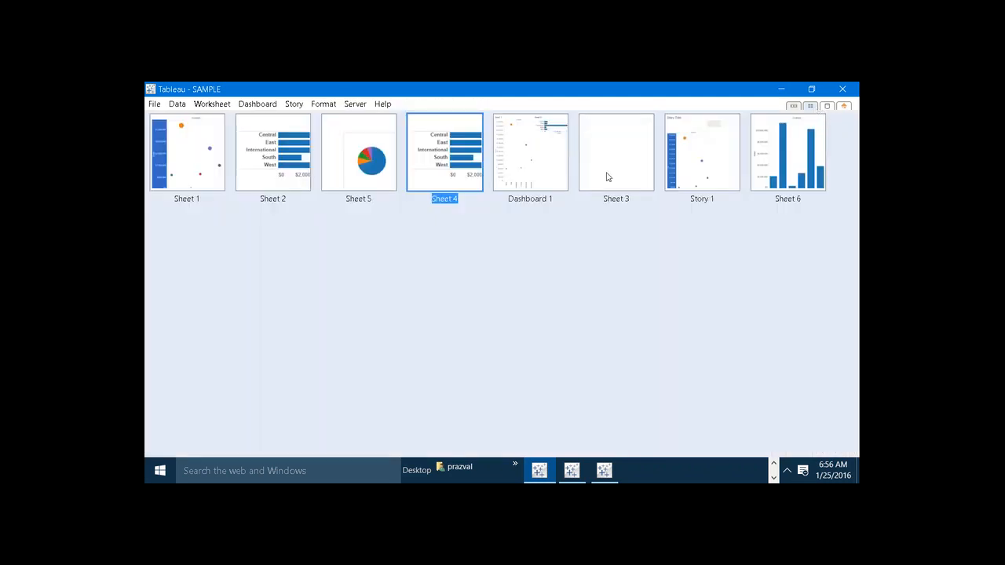
left_click(580, 472)
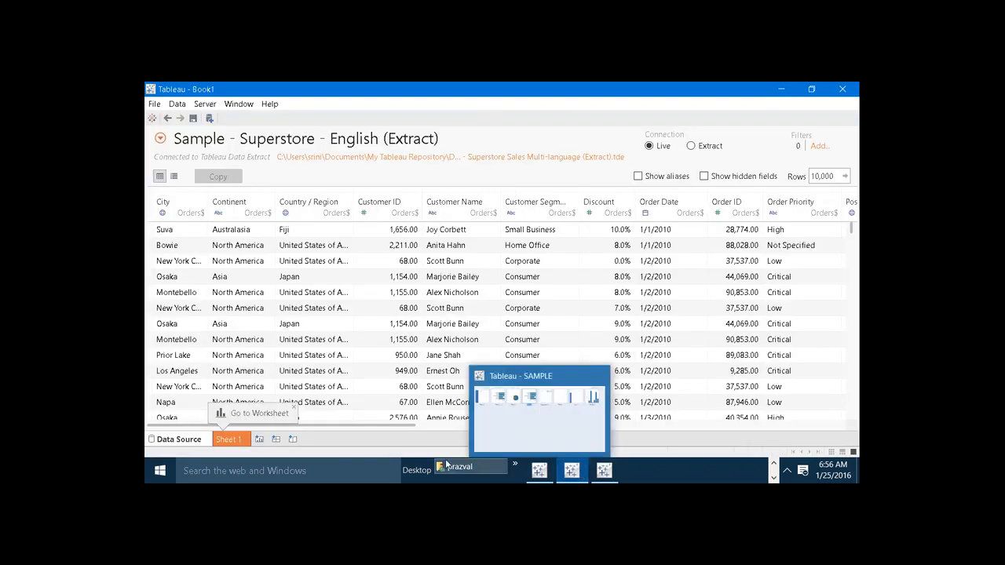
- Add a second worksheet to Book1 and build a bar chart with Customer Segment on Rows and Profit on Columns
left_click(240, 444)
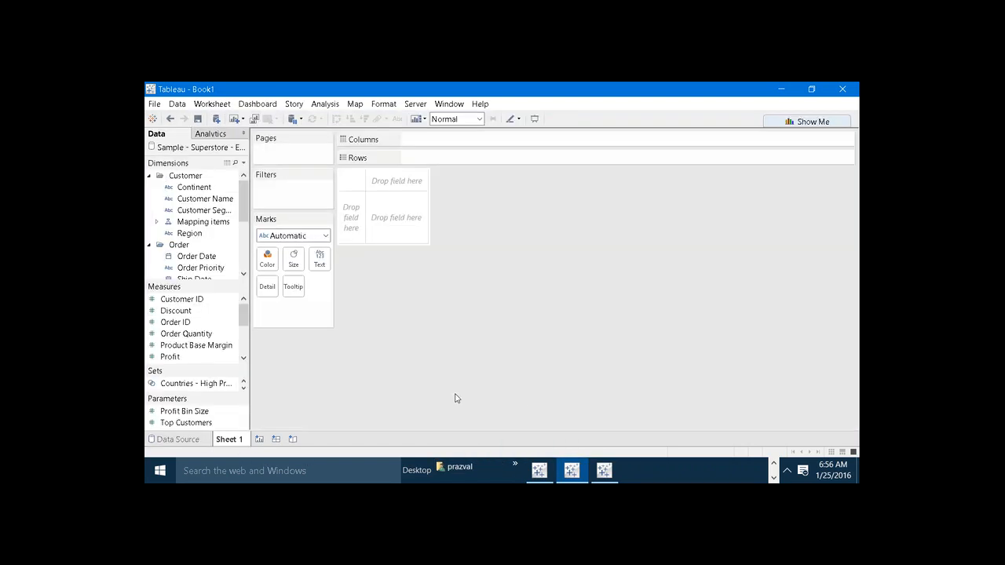
left_click(260, 439)
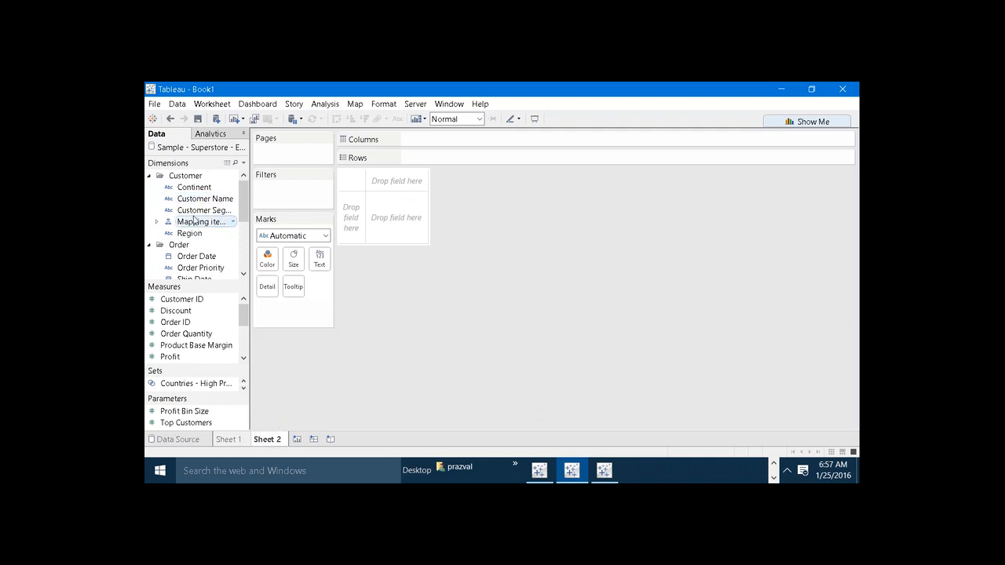
left_click_drag(198, 213, 491, 156)
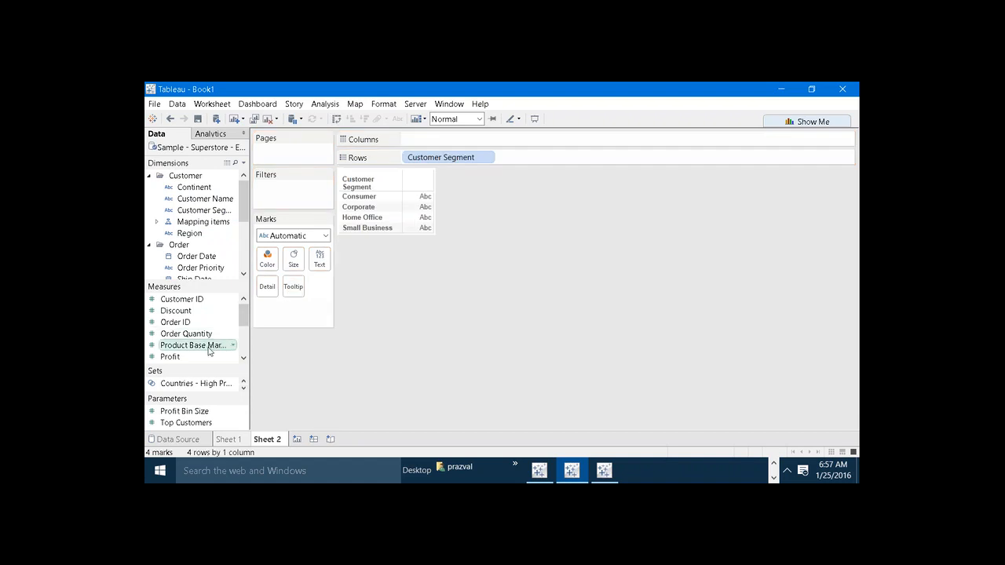
left_click_drag(199, 357, 482, 137)
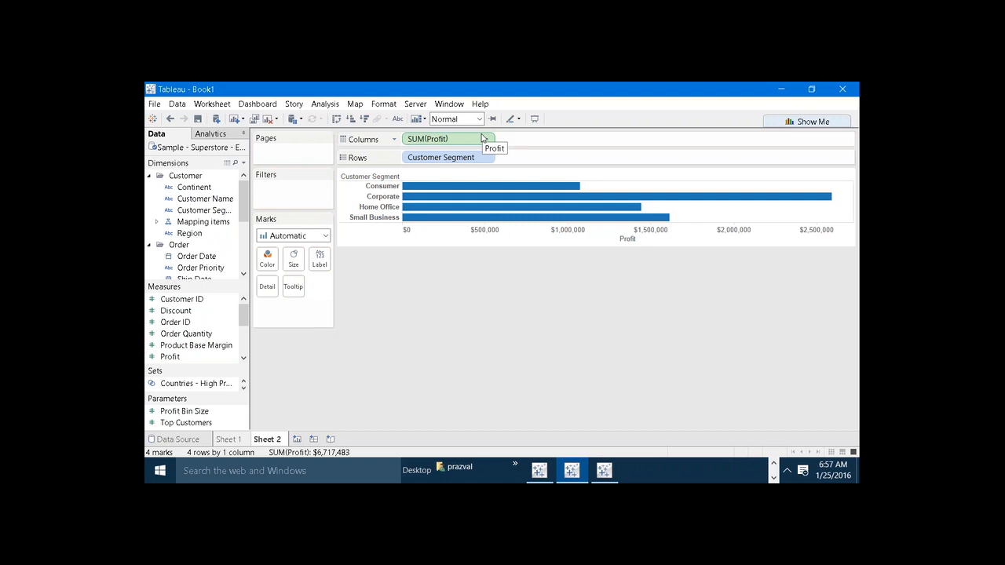
- Show Book1's sheets as a filmstrip and in the sheet sorter, and compare with the SAMPLE workbook, ending on its Sheet 4 worksheet
left_click(842, 454)
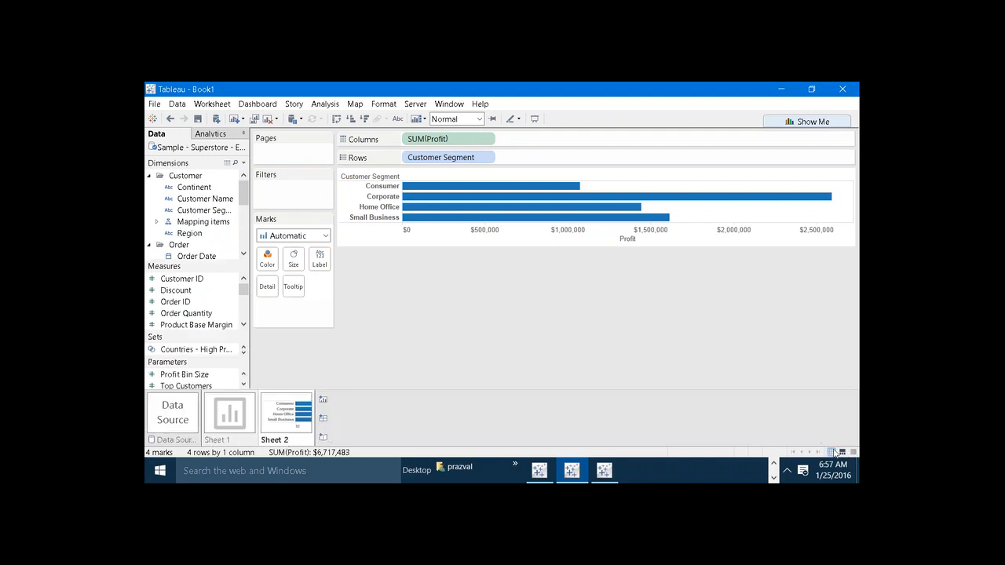
left_click(853, 454)
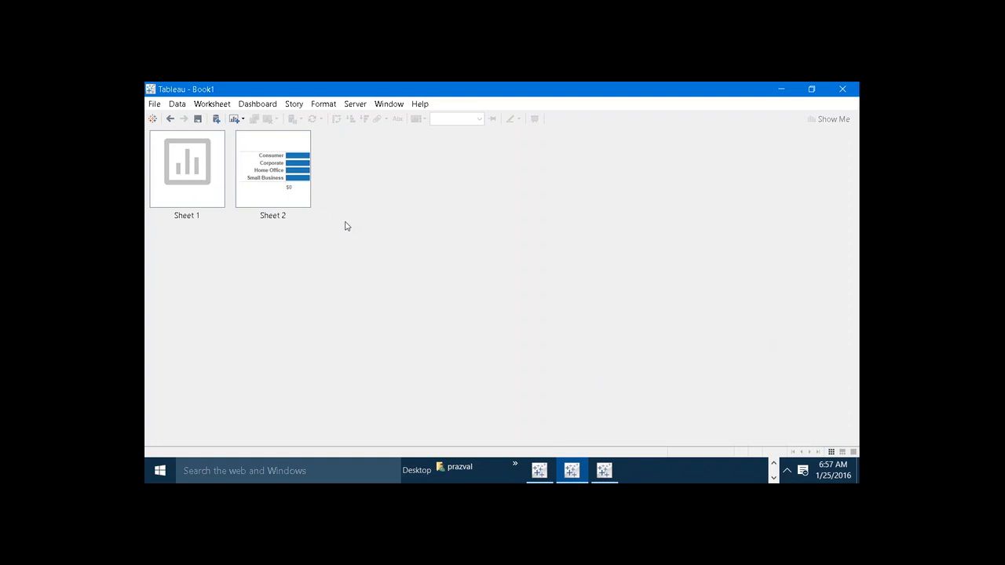
mouse_move(539, 470)
left_click(546, 370)
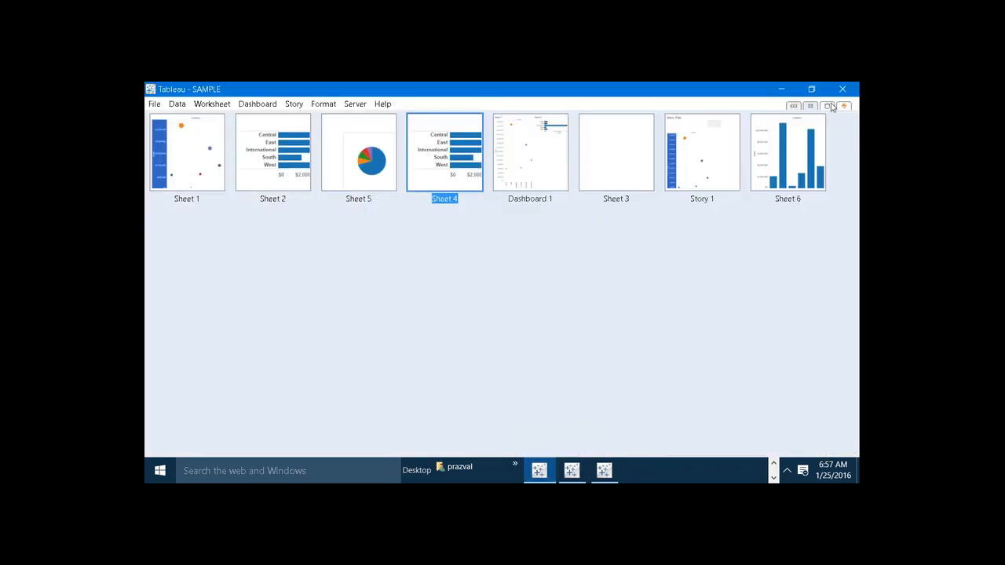
left_click(800, 108)
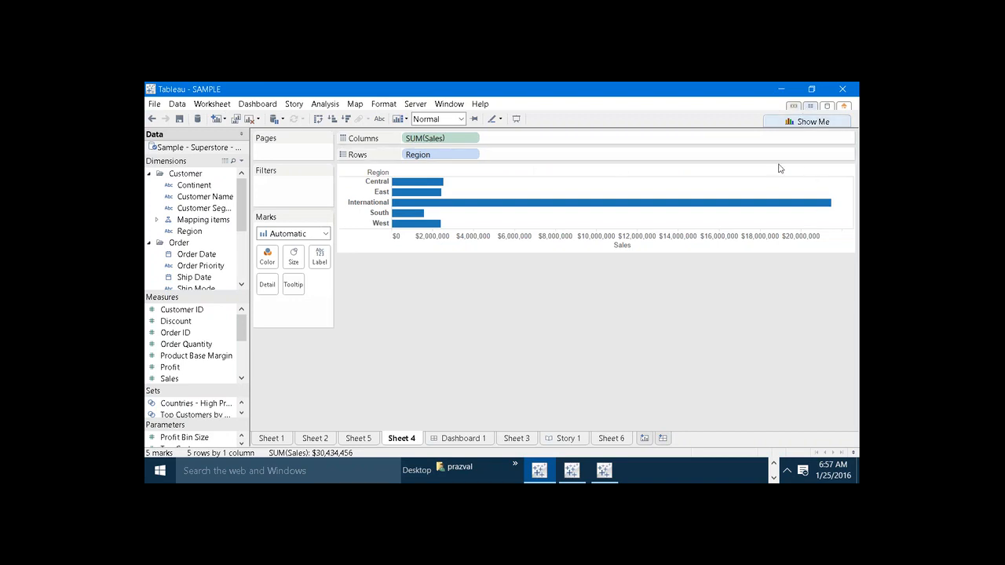
- Switch back to Book1, open Sheet 2 from its thumbnail, and look through the Analytics options before returning to the data fields
left_click(572, 470)
left_click(254, 179)
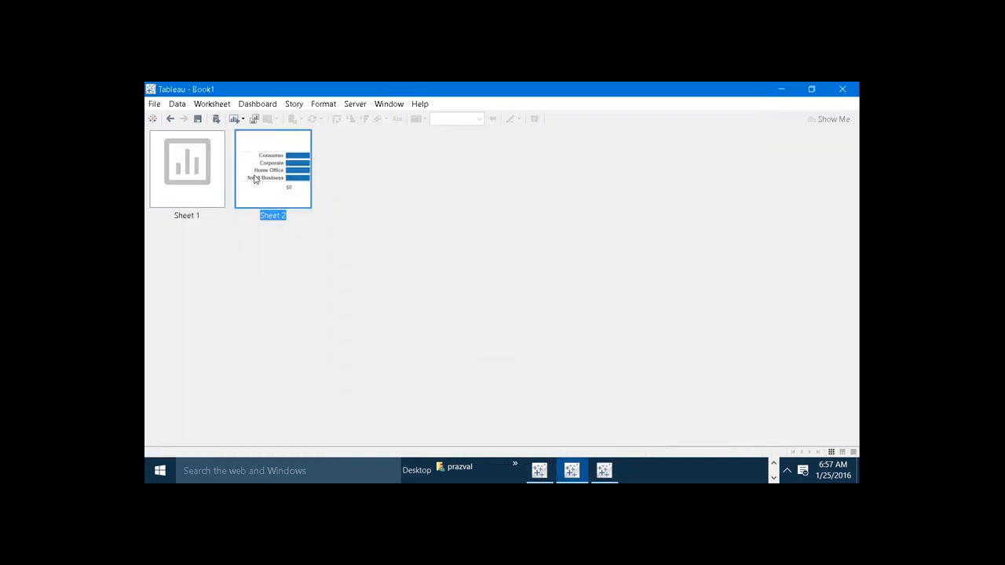
double_click(254, 179)
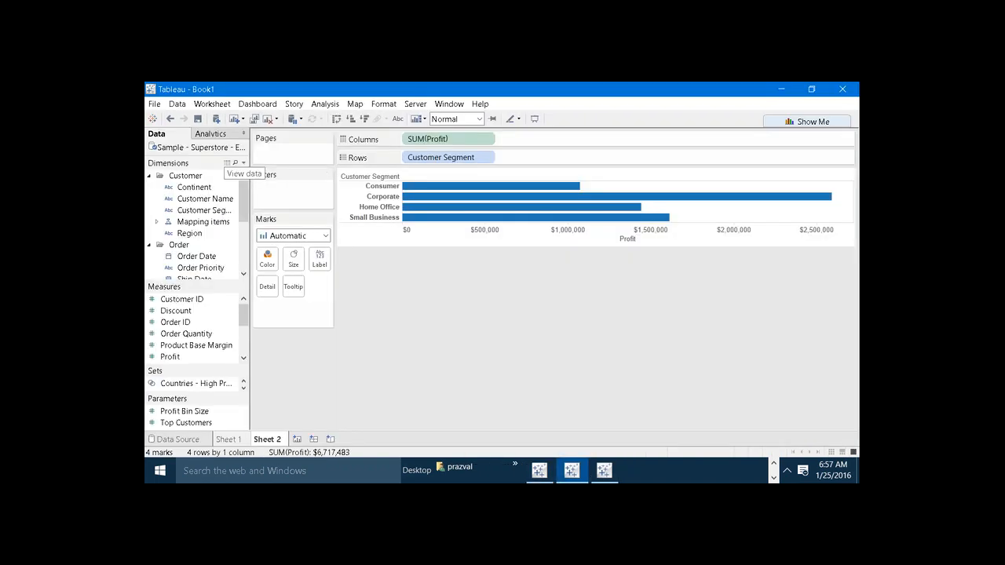
left_click(213, 137)
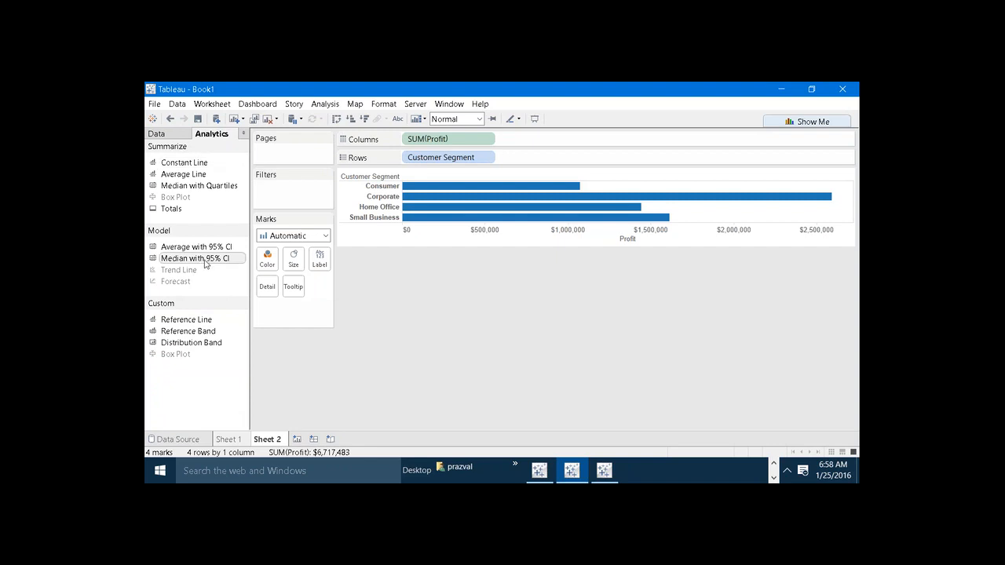
left_click(159, 135)
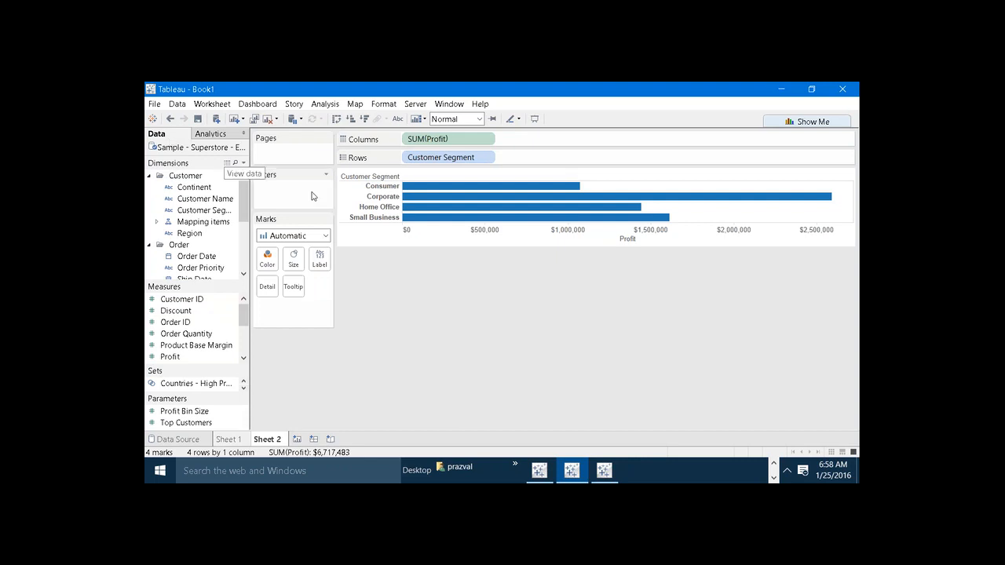
- Switch to the Notepad window that lists the Tableau workspace components
left_click(774, 464)
mouse_move(754, 470)
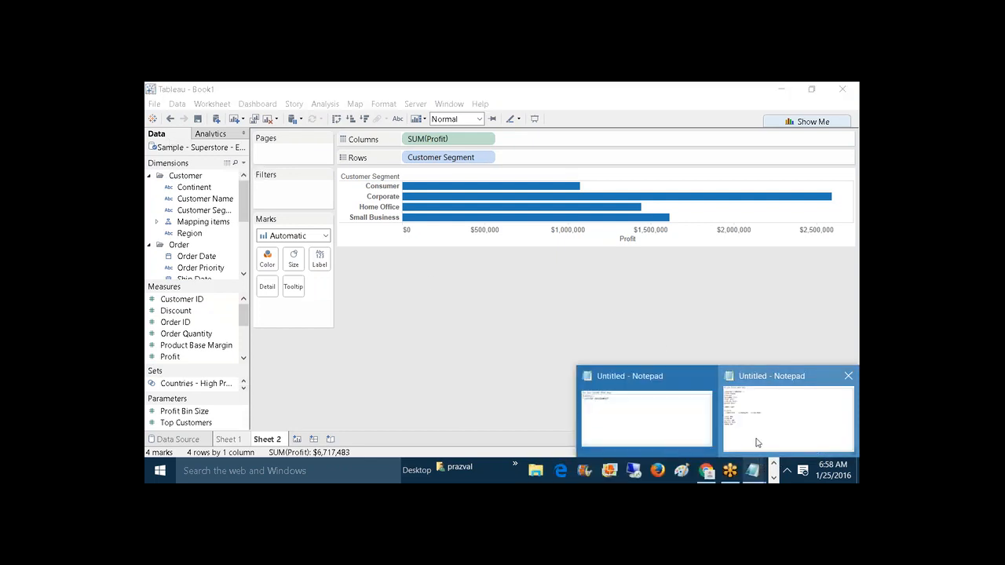
left_click(756, 442)
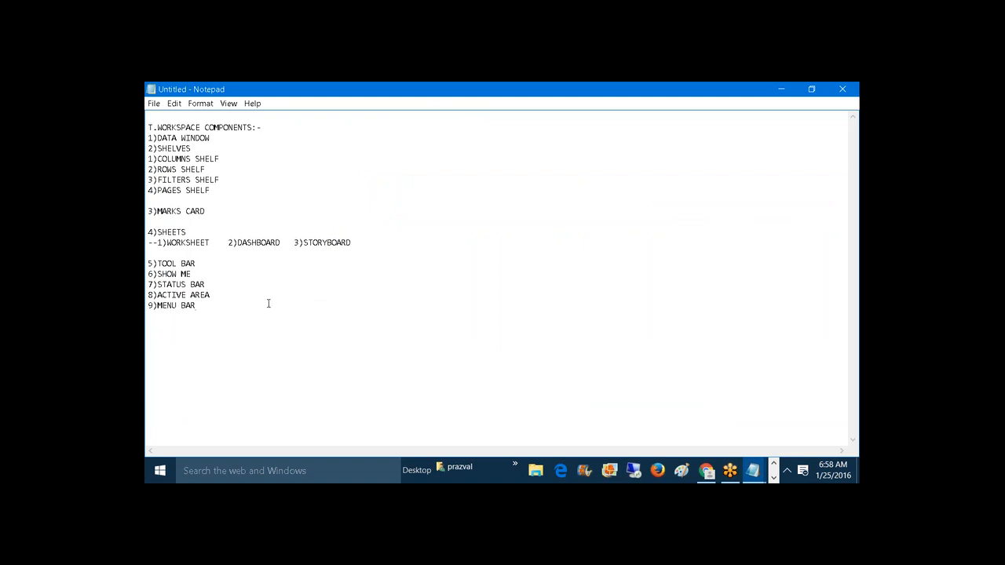